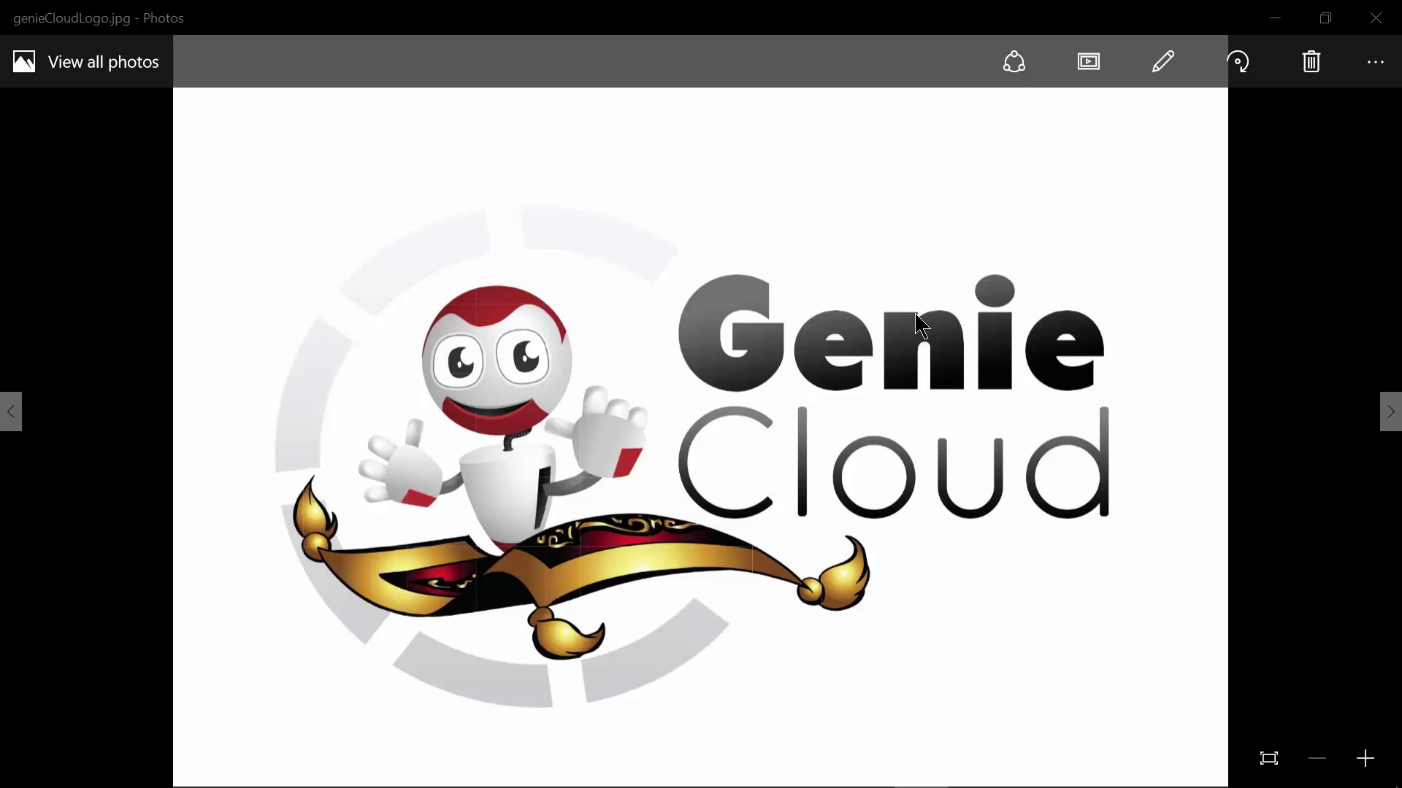
left_click(1284, 23)
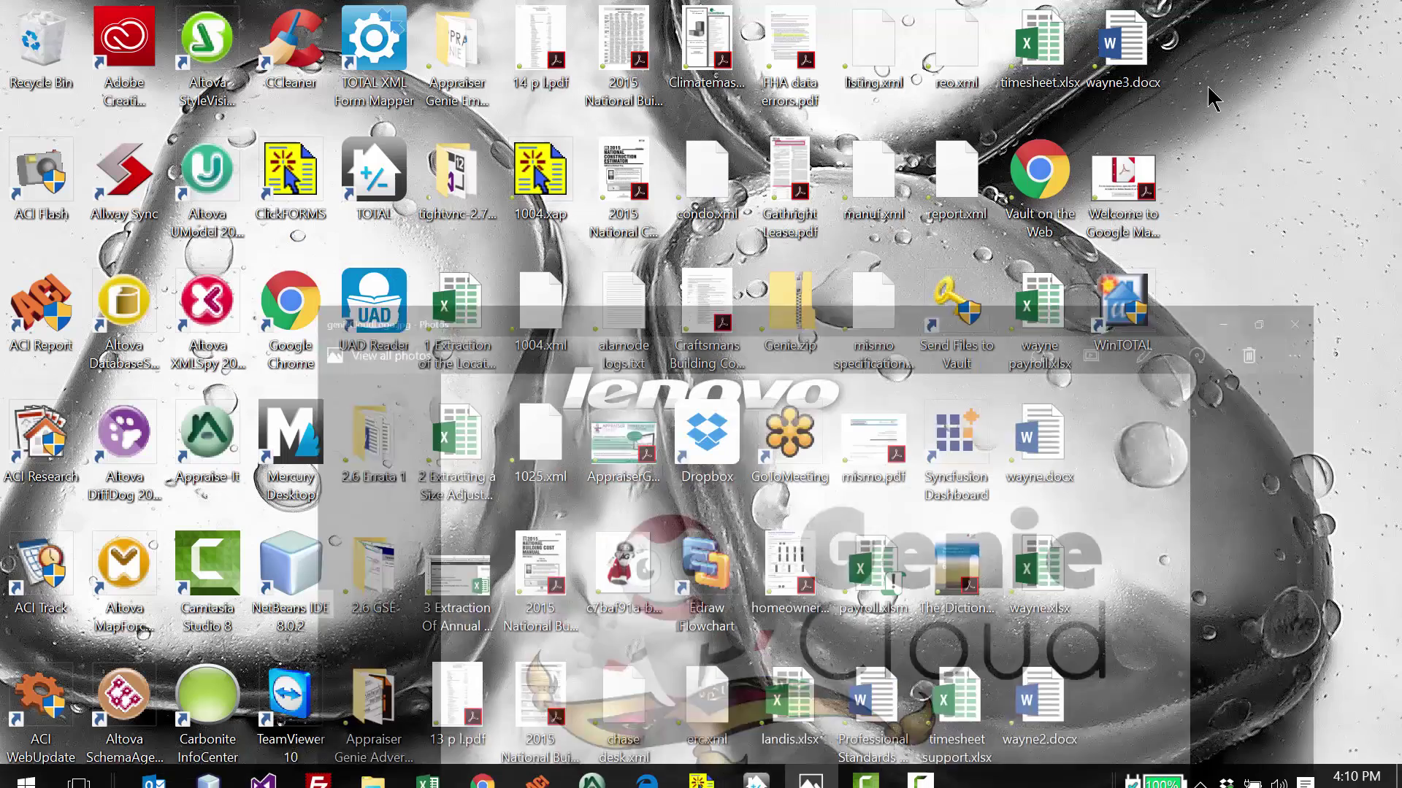
left_click(766, 768)
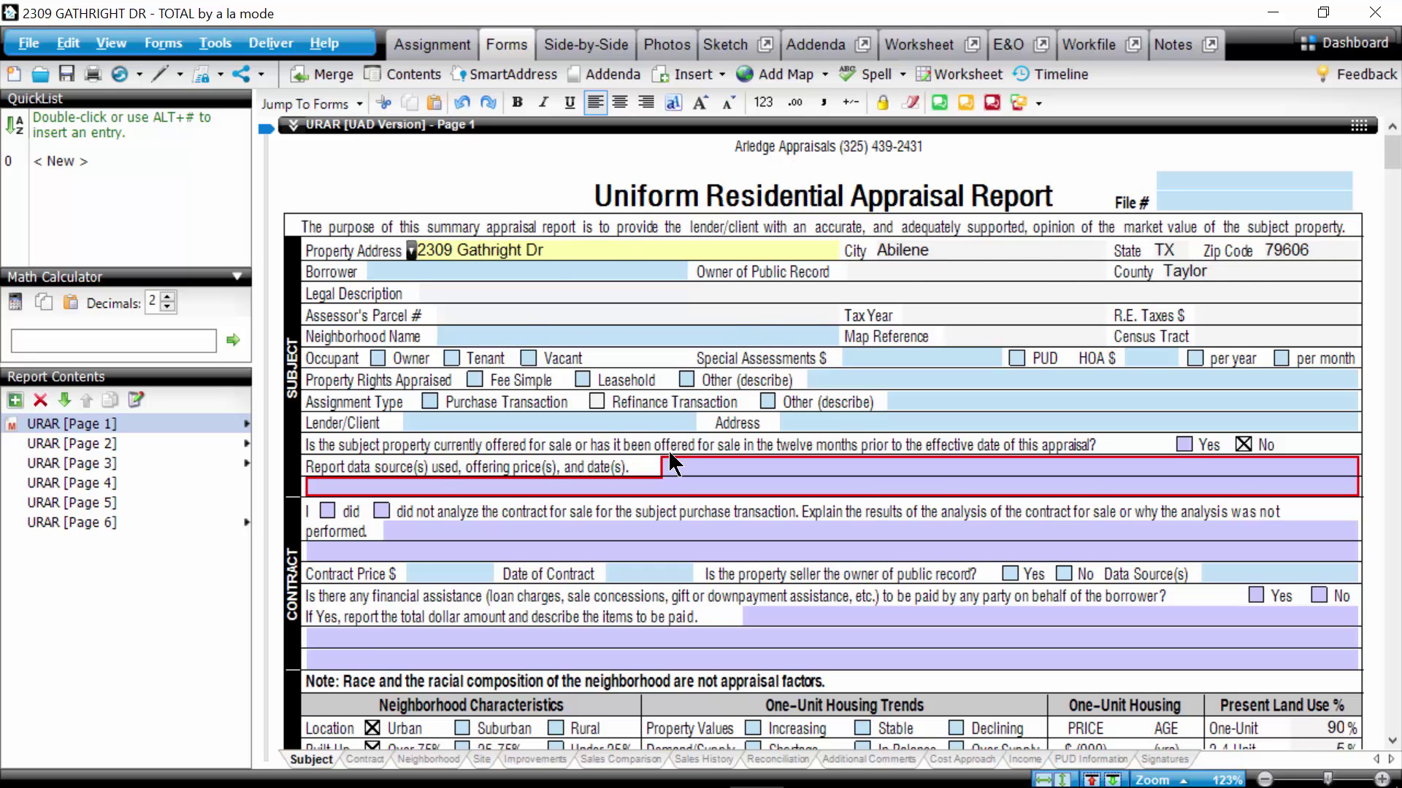
scroll(659, 471, "down", 10)
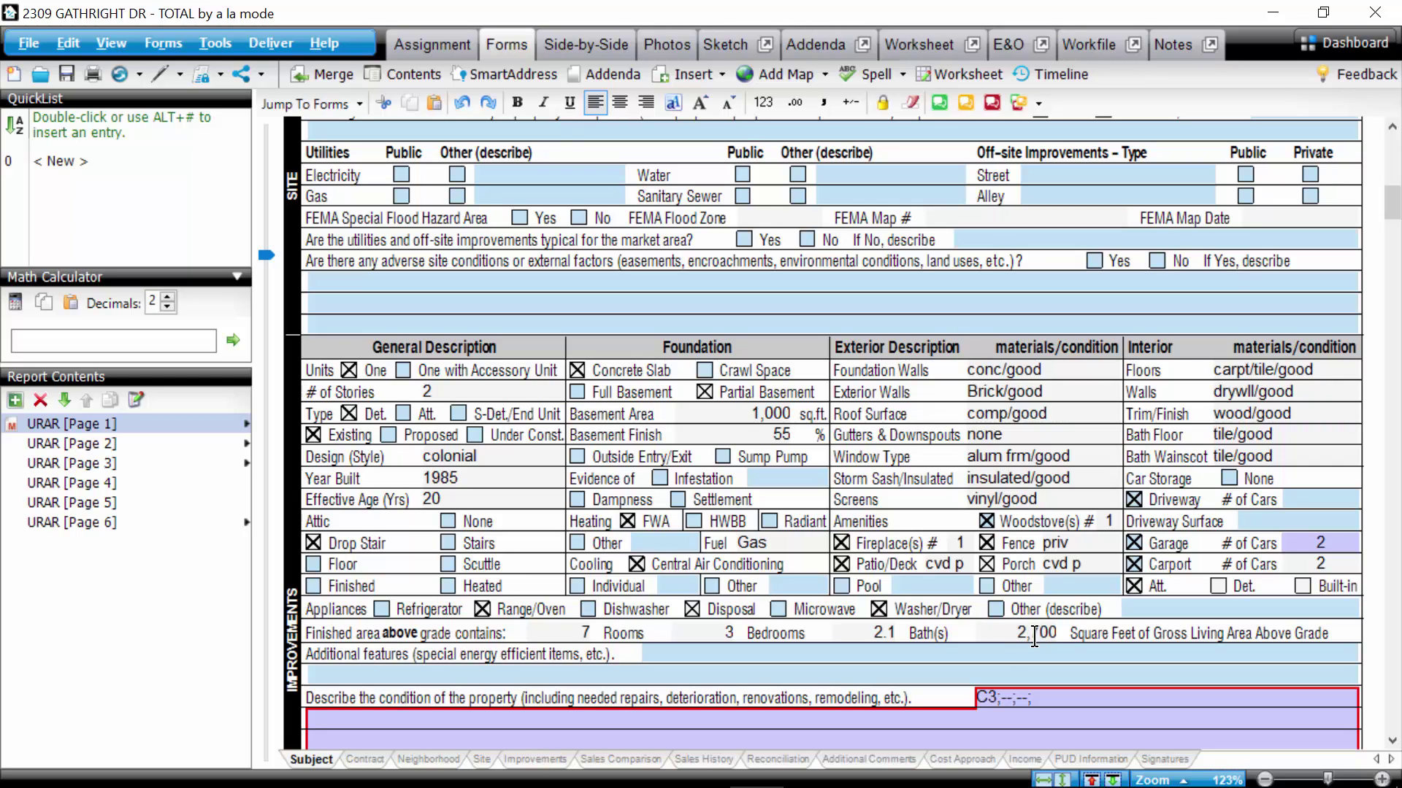
scroll(949, 631, "down", 2)
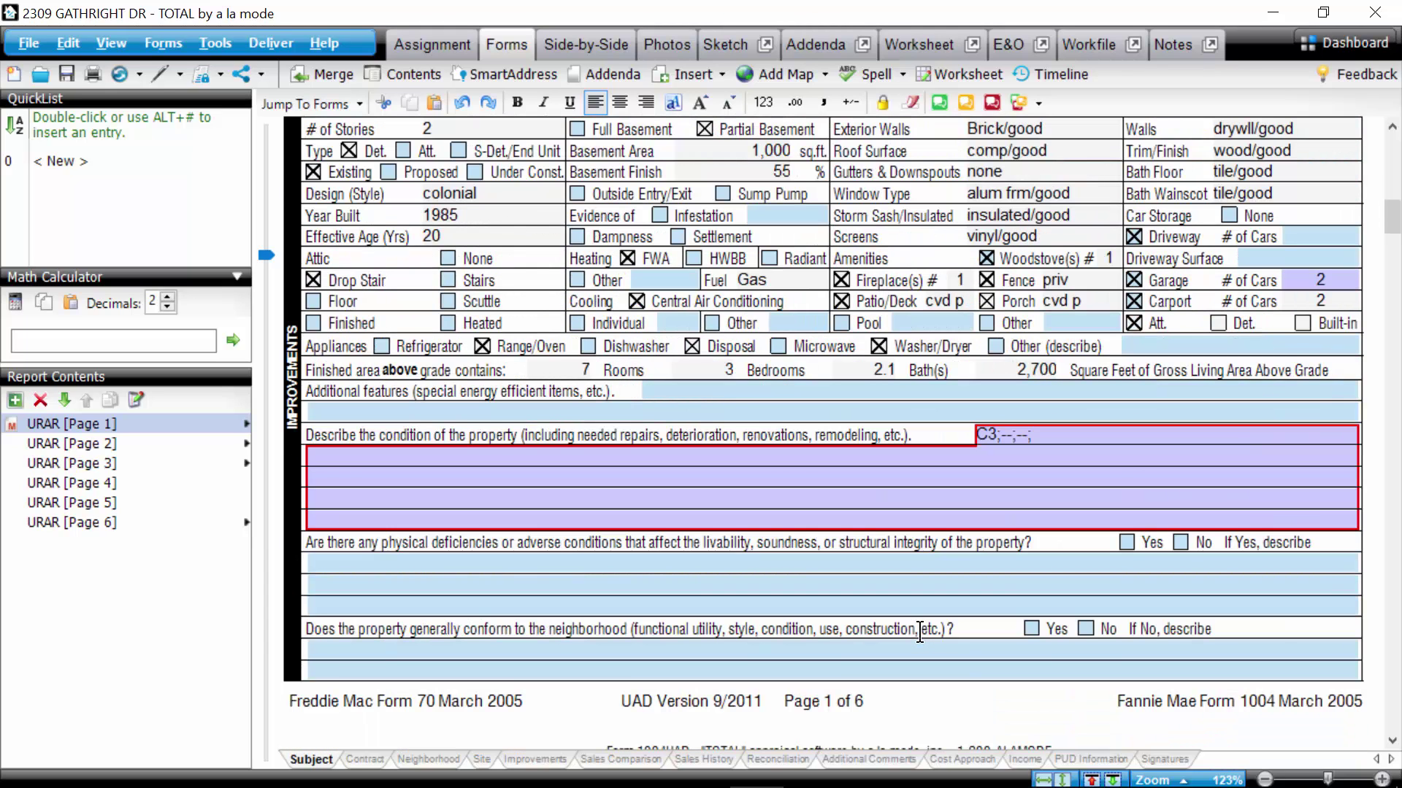
scroll(920, 632, "up", 1)
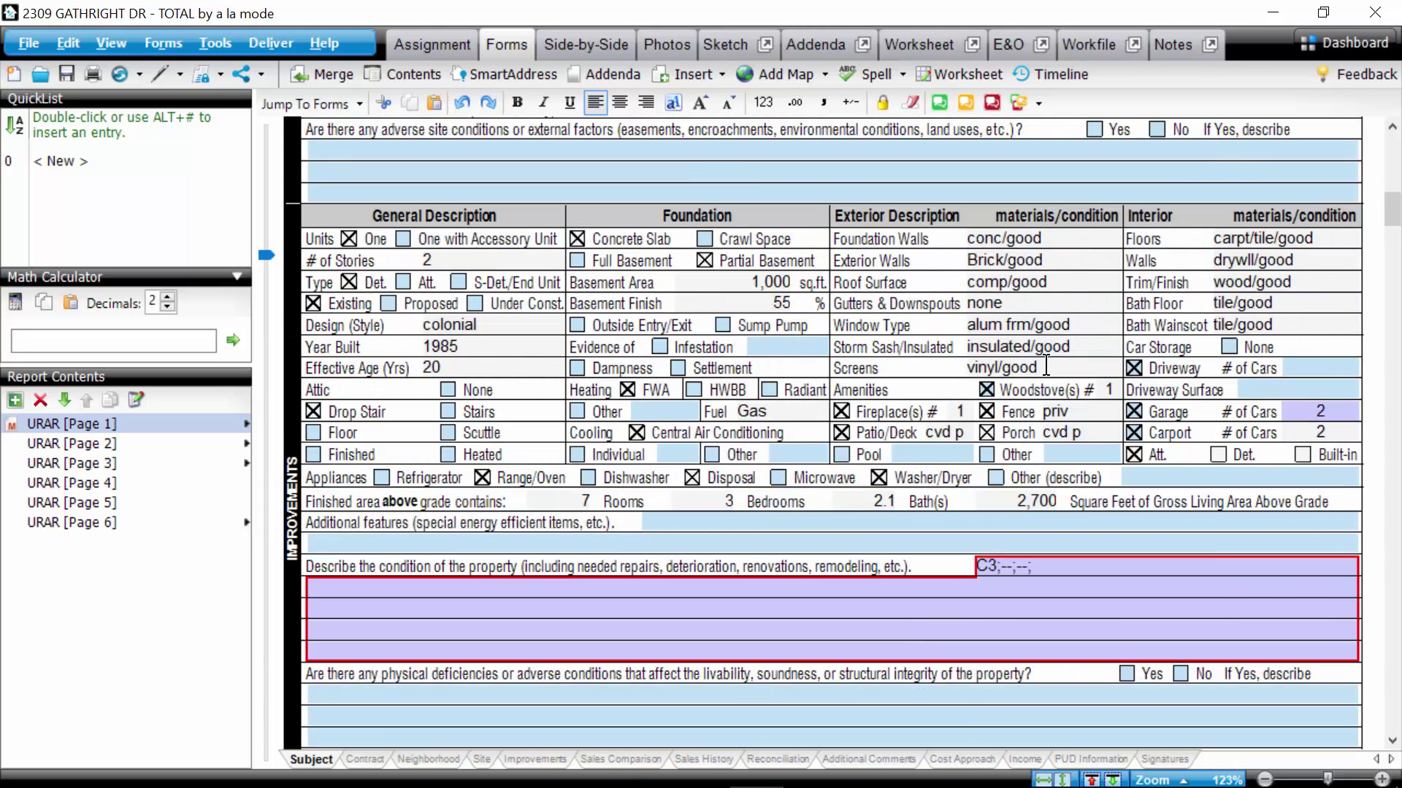
left_click(1329, 46)
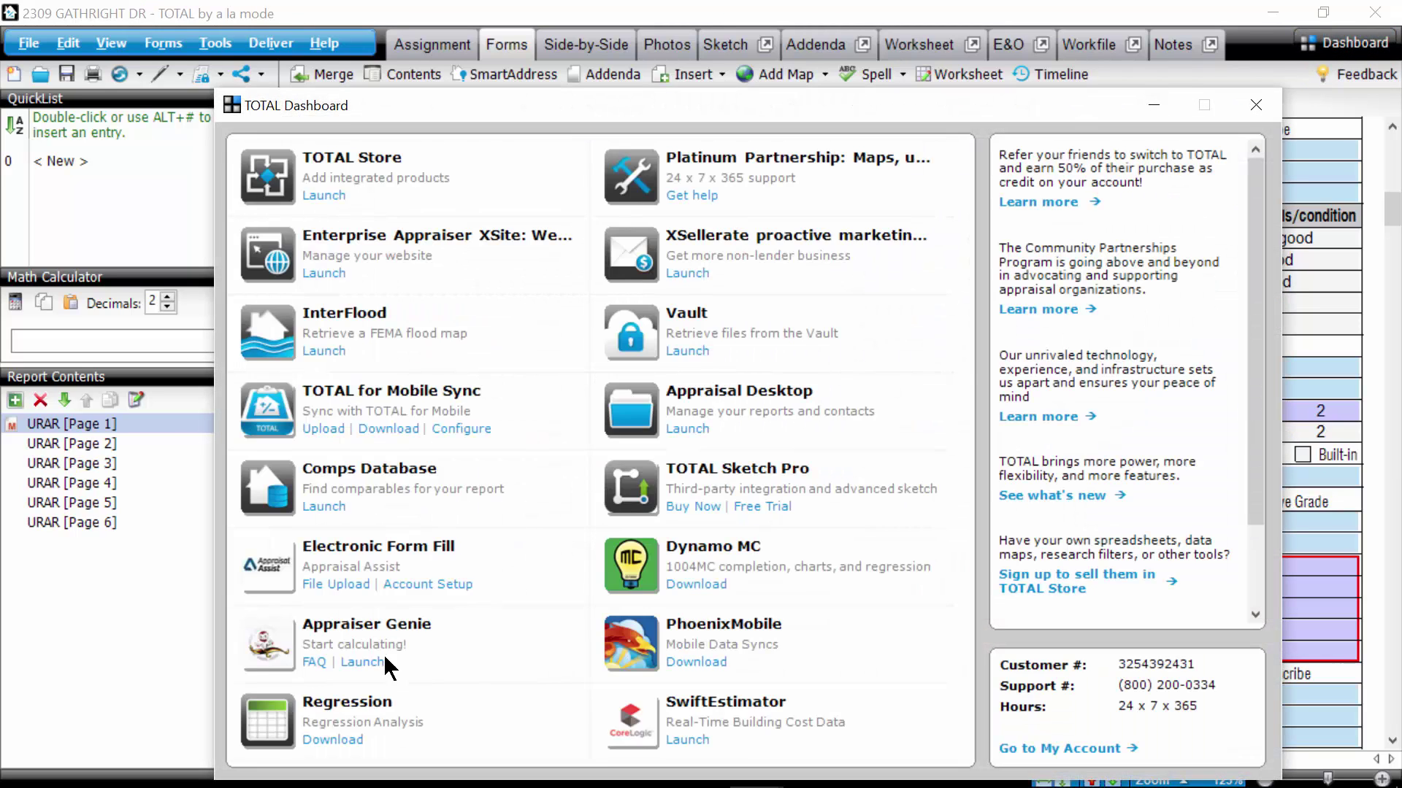
left_click(362, 662)
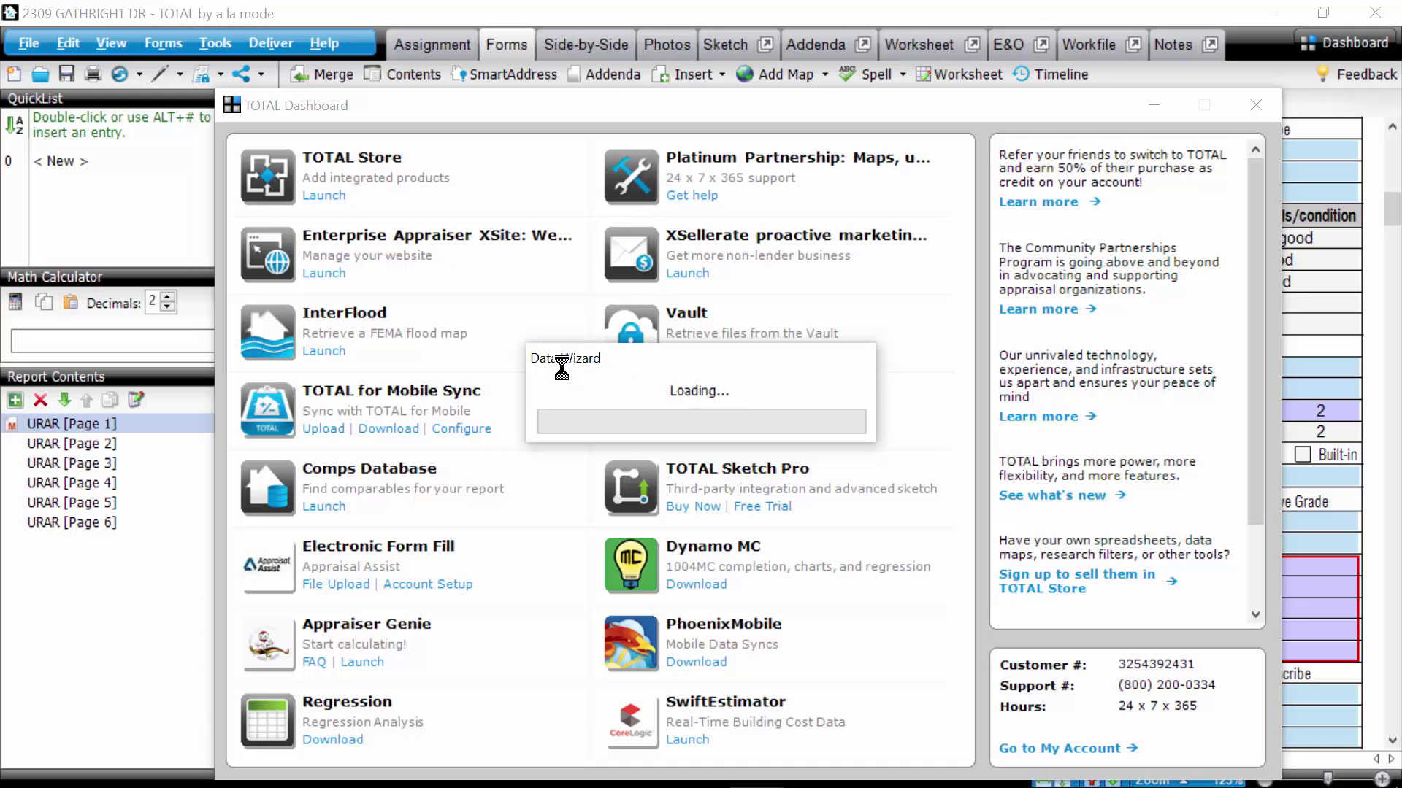
left_click(867, 491)
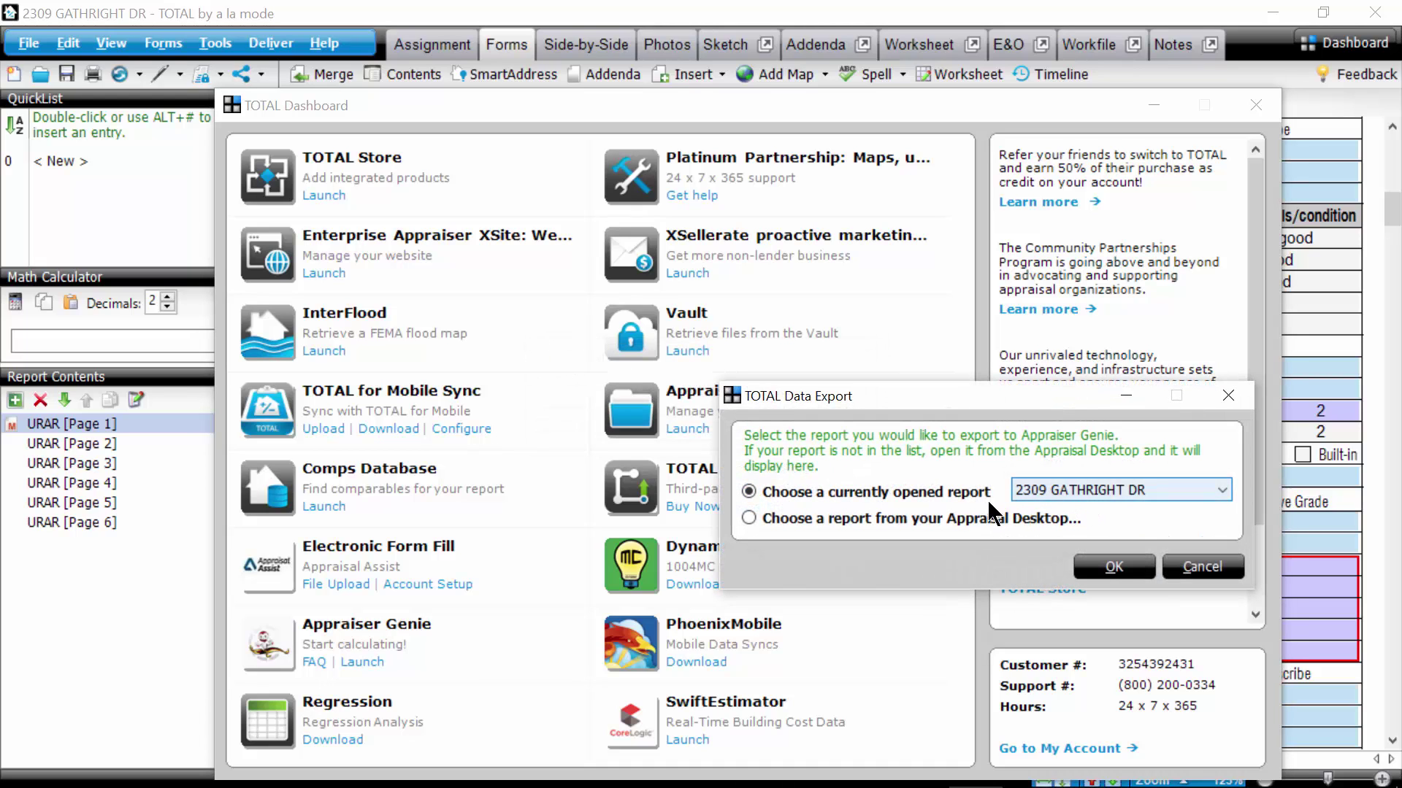
left_click(1113, 567)
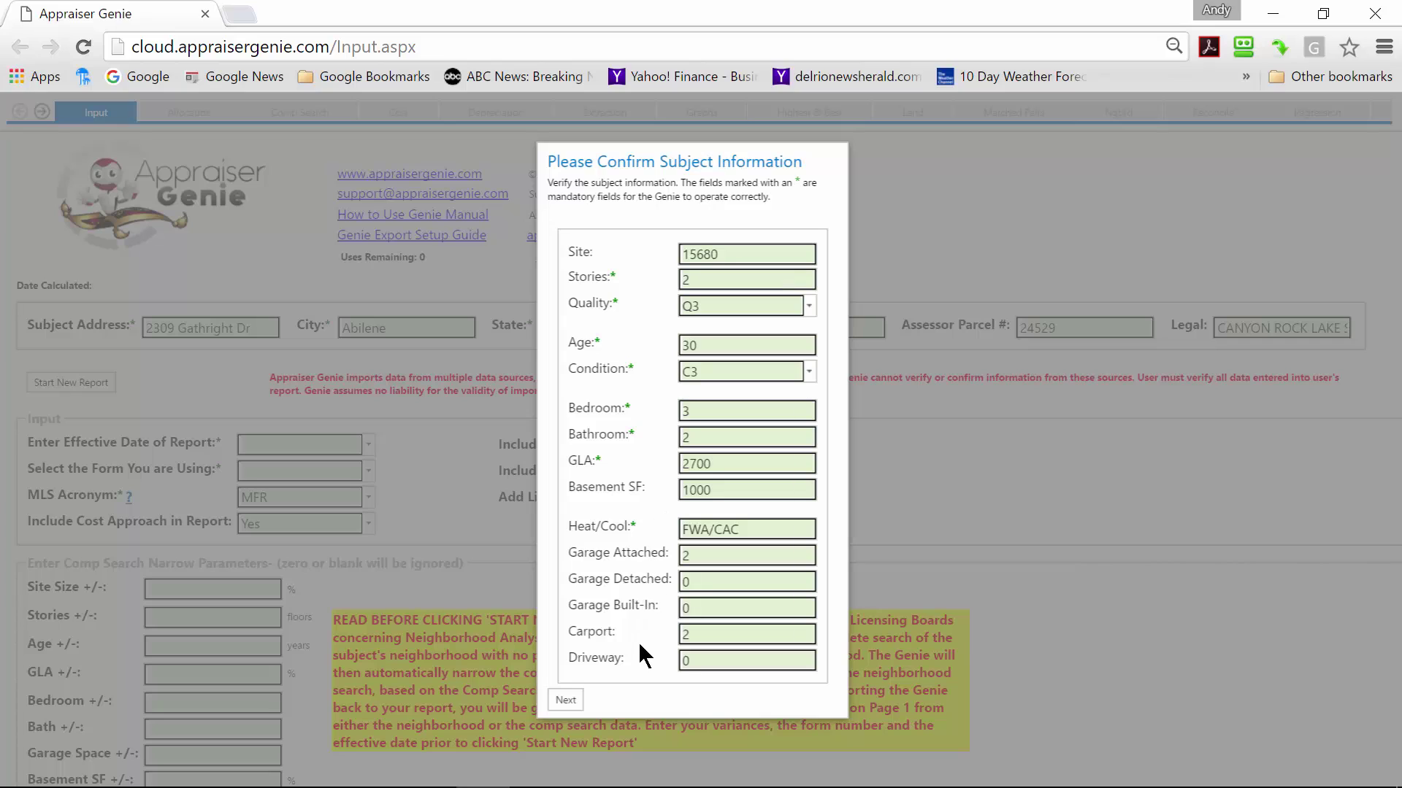
Step: Change the subject's Driveway parking count from 0 to 2
double_click(684, 664)
type("2")
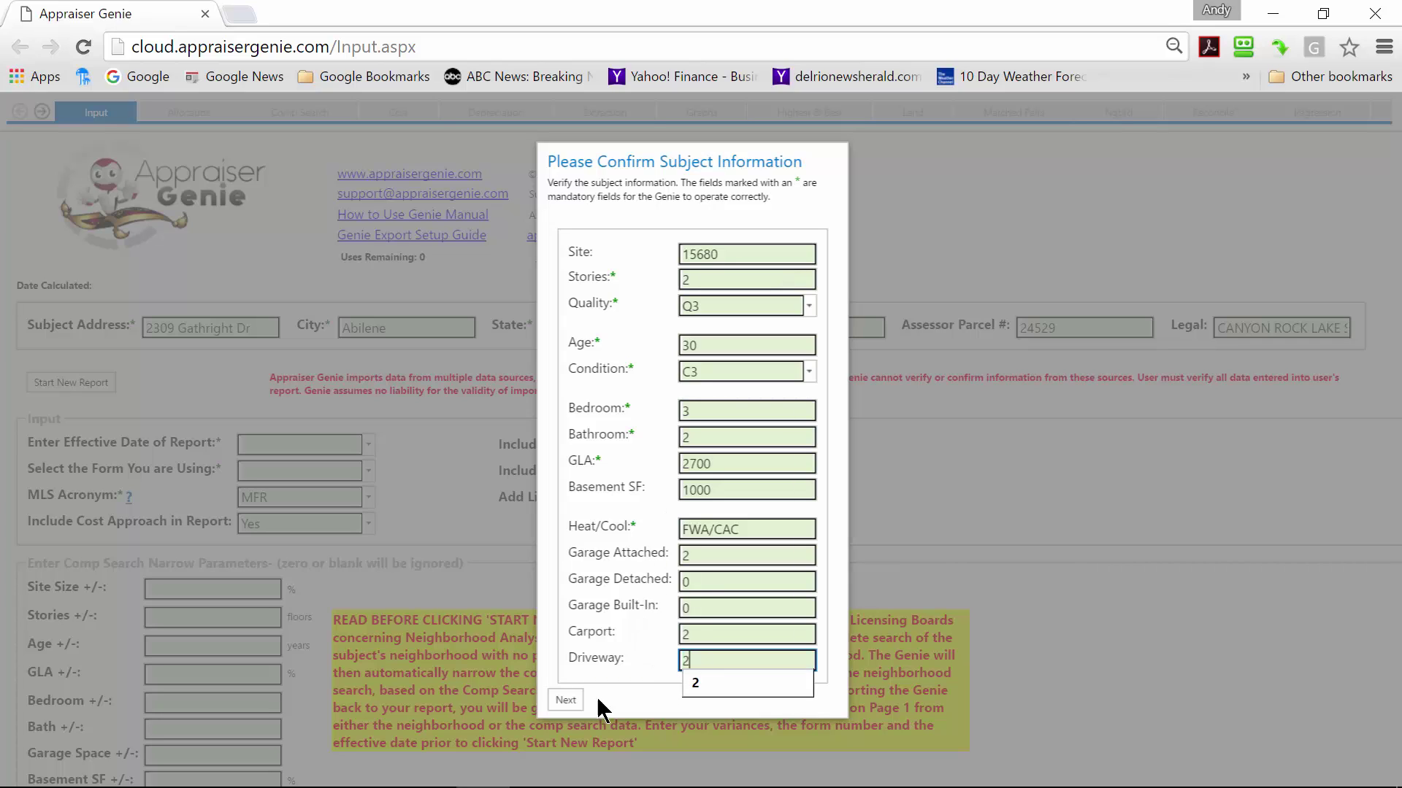
Step: Accept the subject details, set effective date 6/13/2016 and form 1004UAD - 1 to 4 Family
left_click(576, 702)
left_click(369, 445)
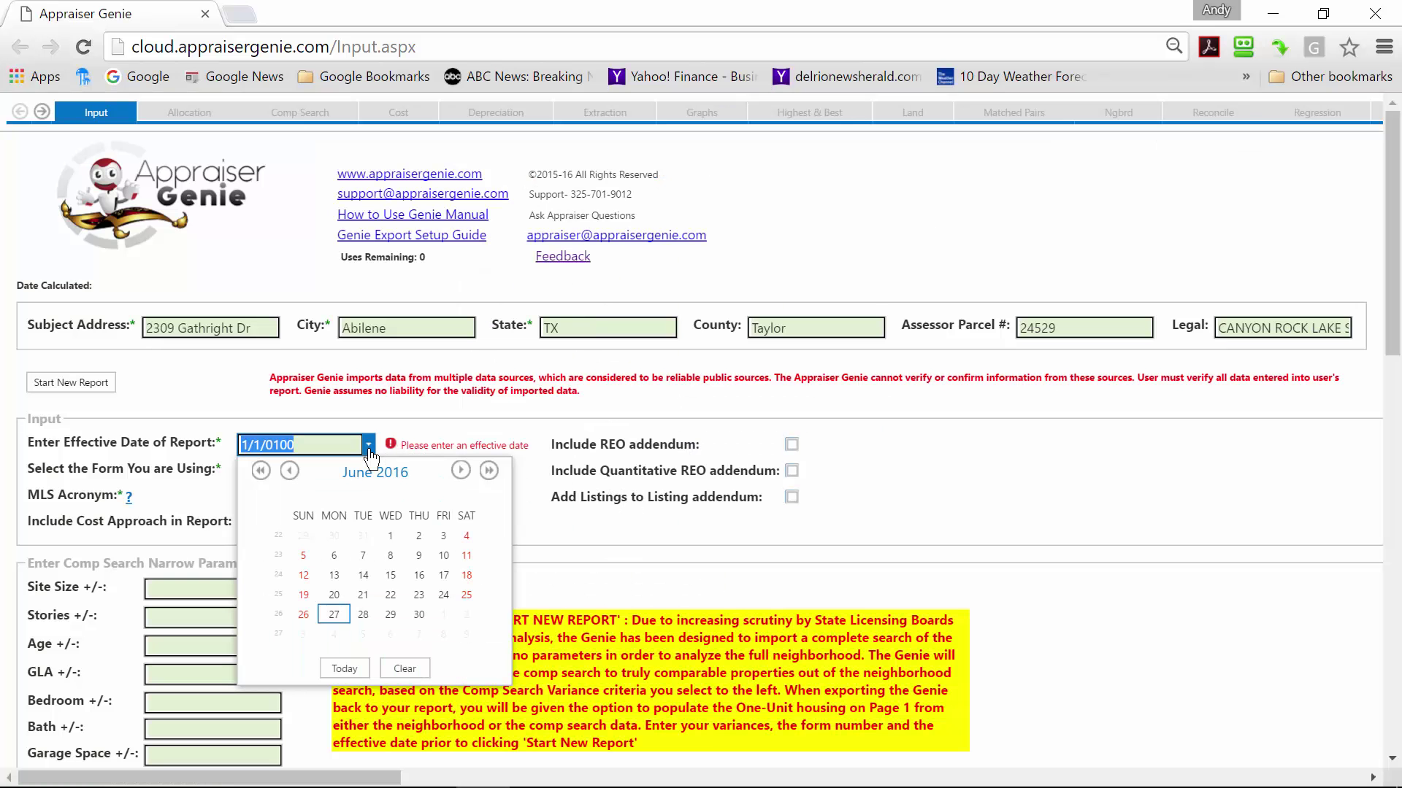
left_click(335, 575)
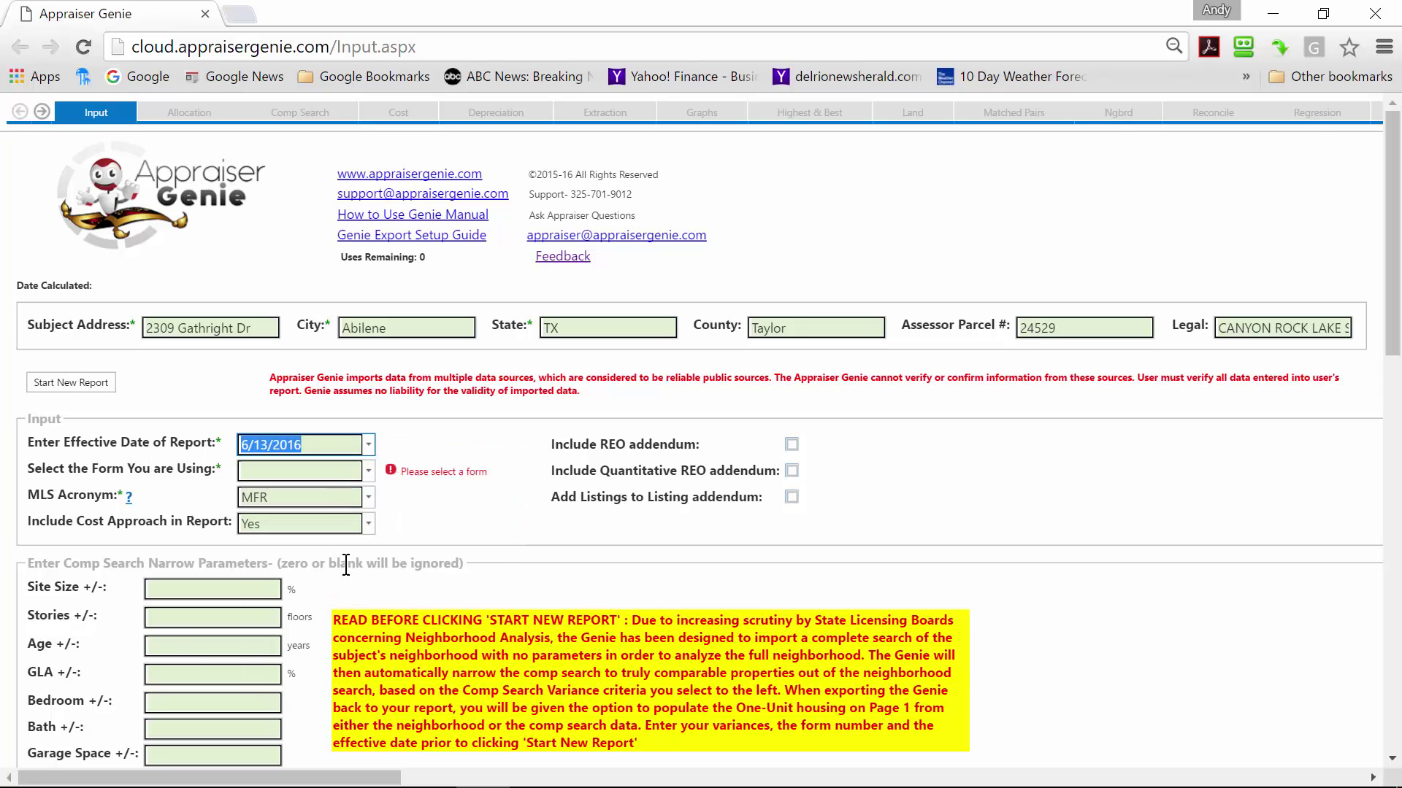
left_click(368, 471)
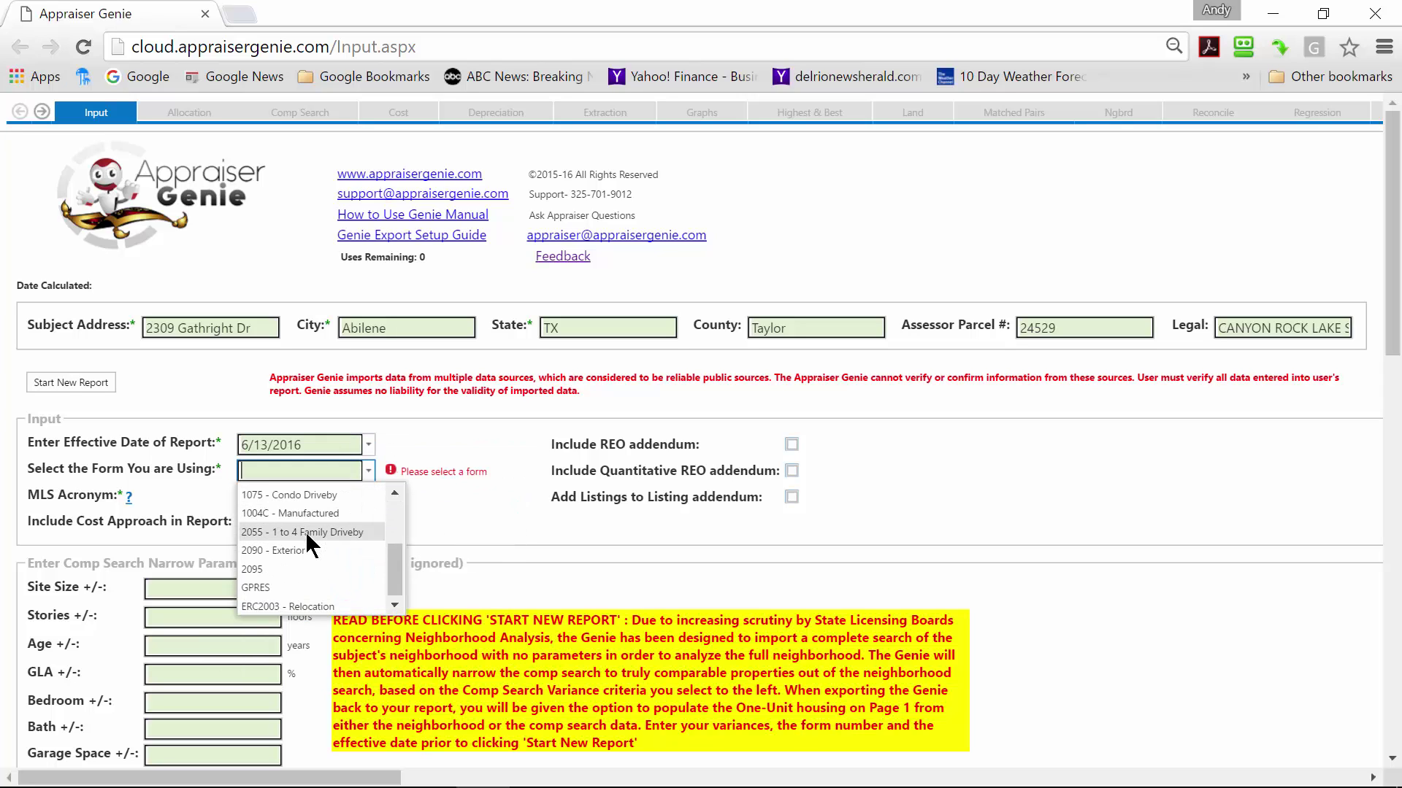
scroll(305, 532, "up", 3)
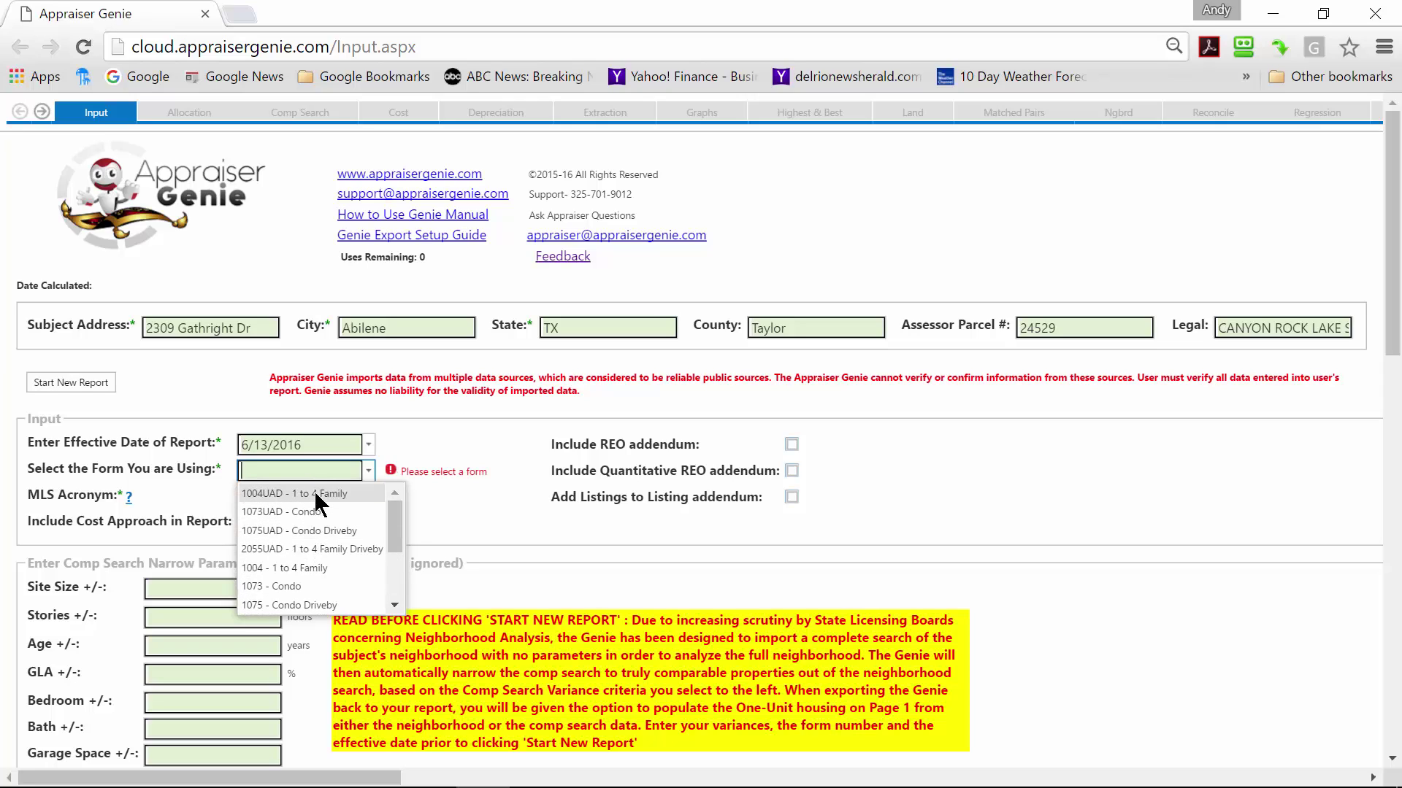
left_click(314, 494)
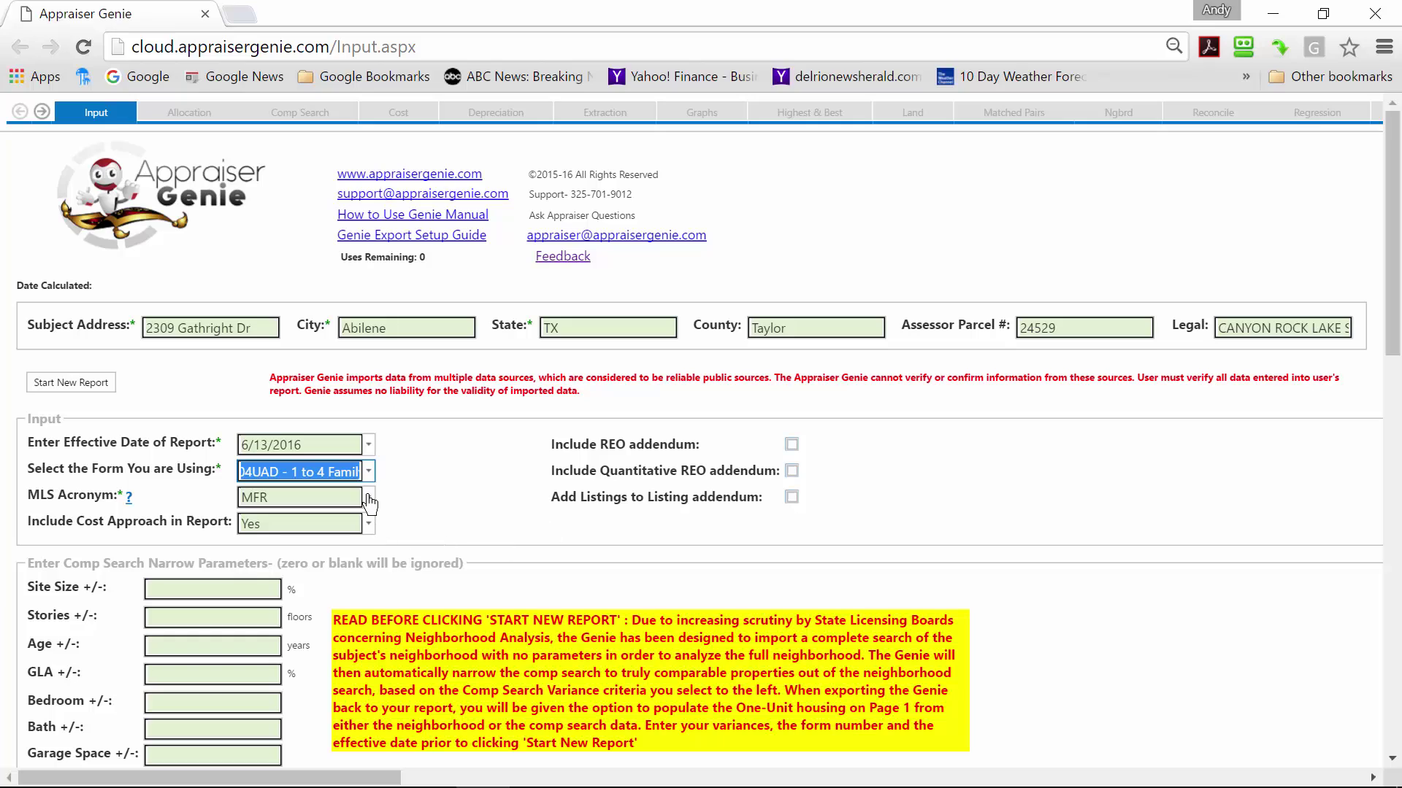
Step: Review the MLS Acronym help and its MFR value, then reveal the later analysis sections
left_click(129, 501)
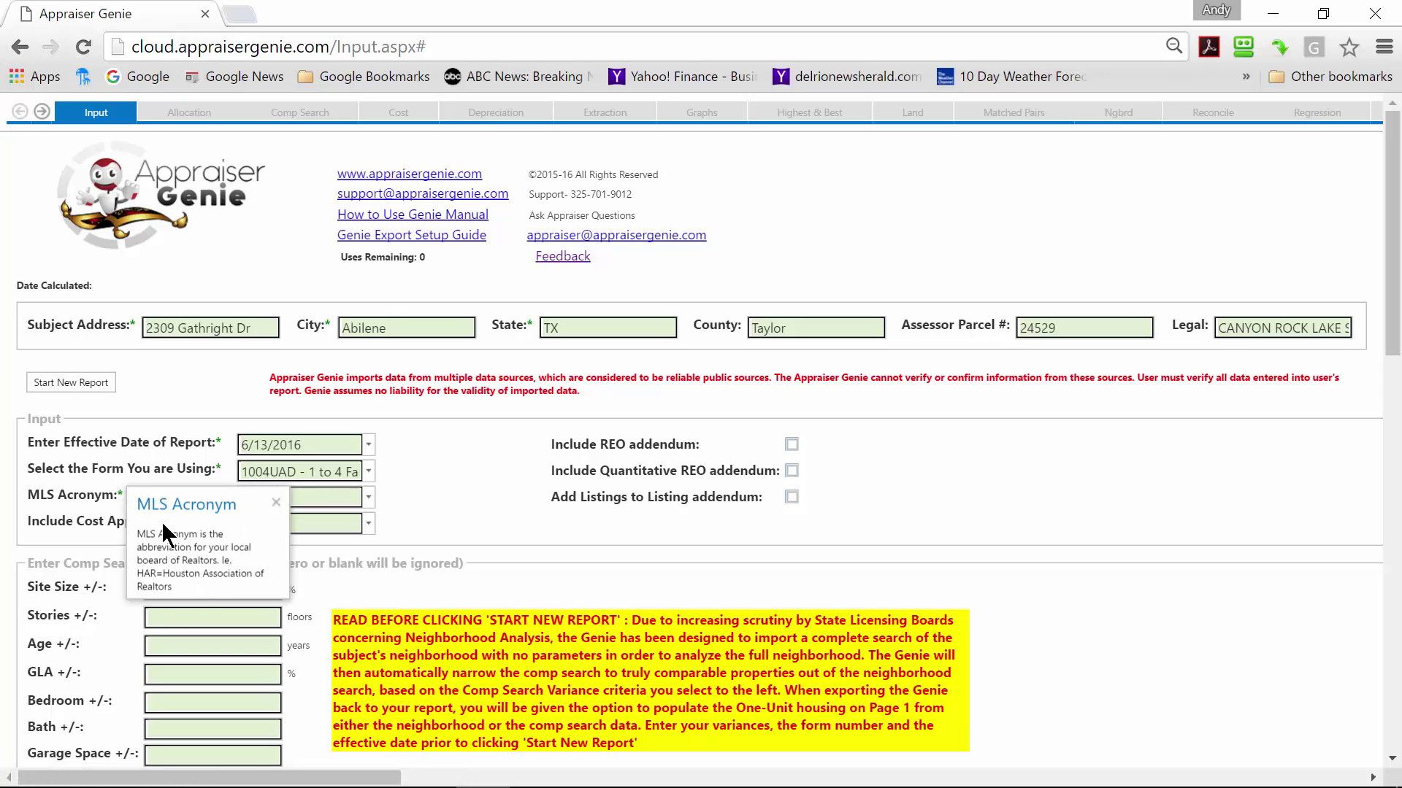
left_click(277, 504)
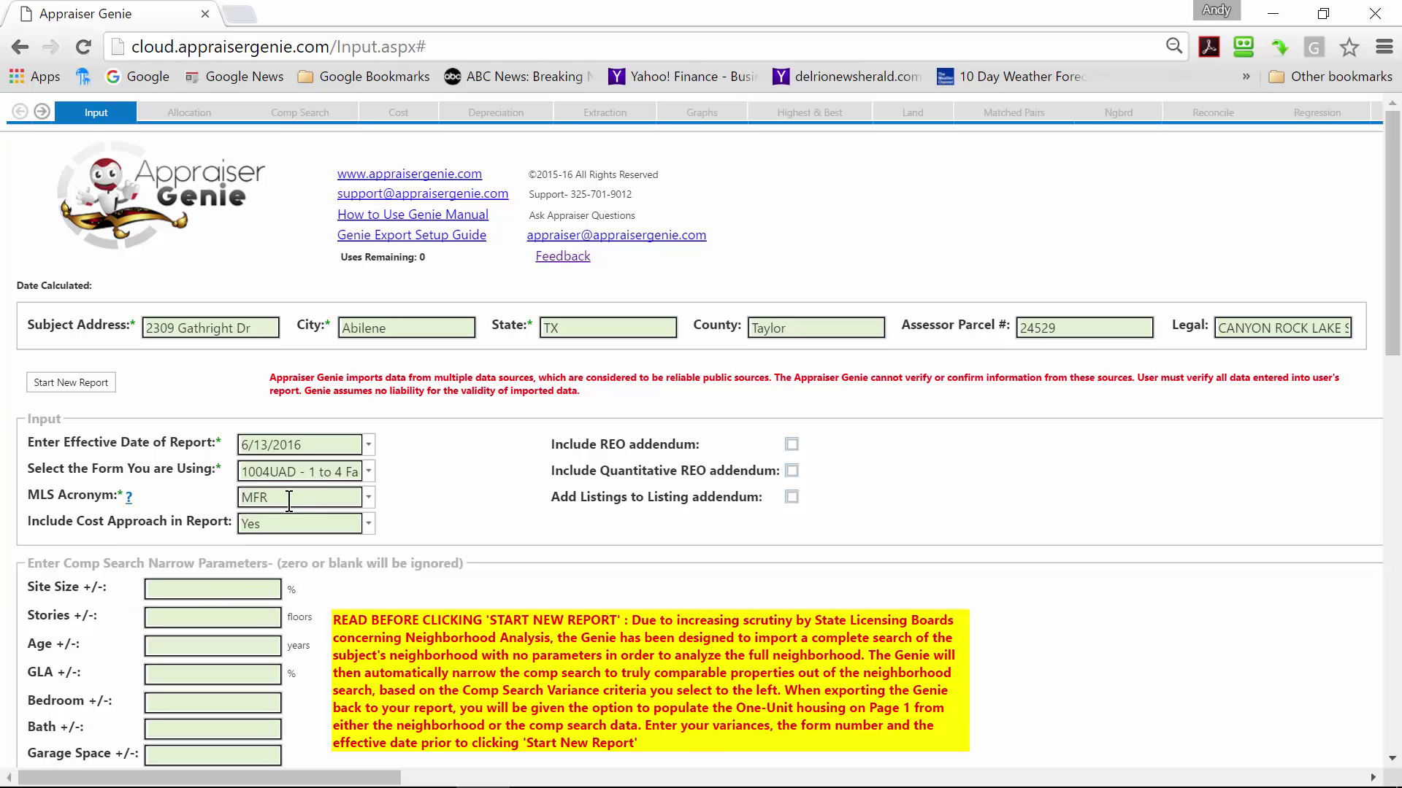
left_click(325, 501)
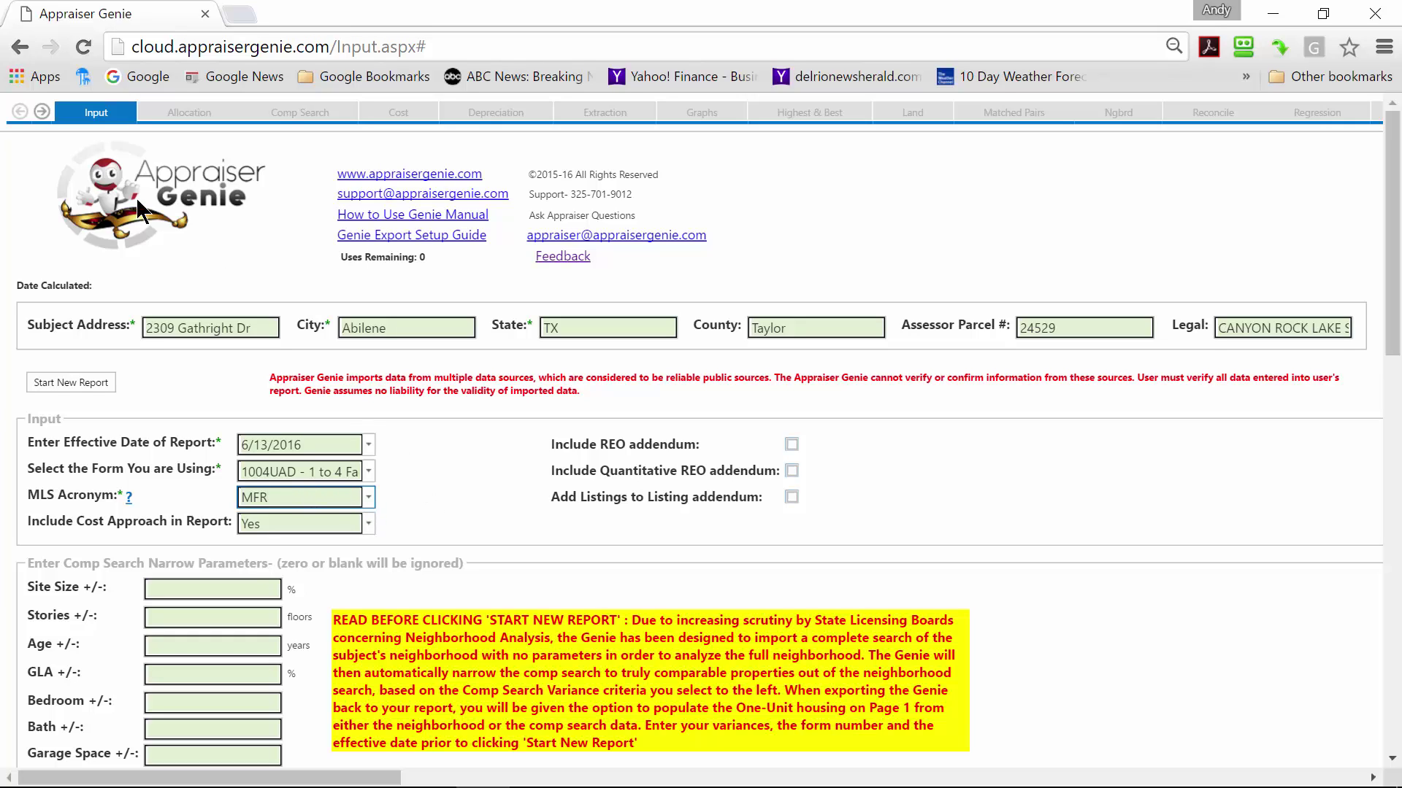
left_click(41, 112)
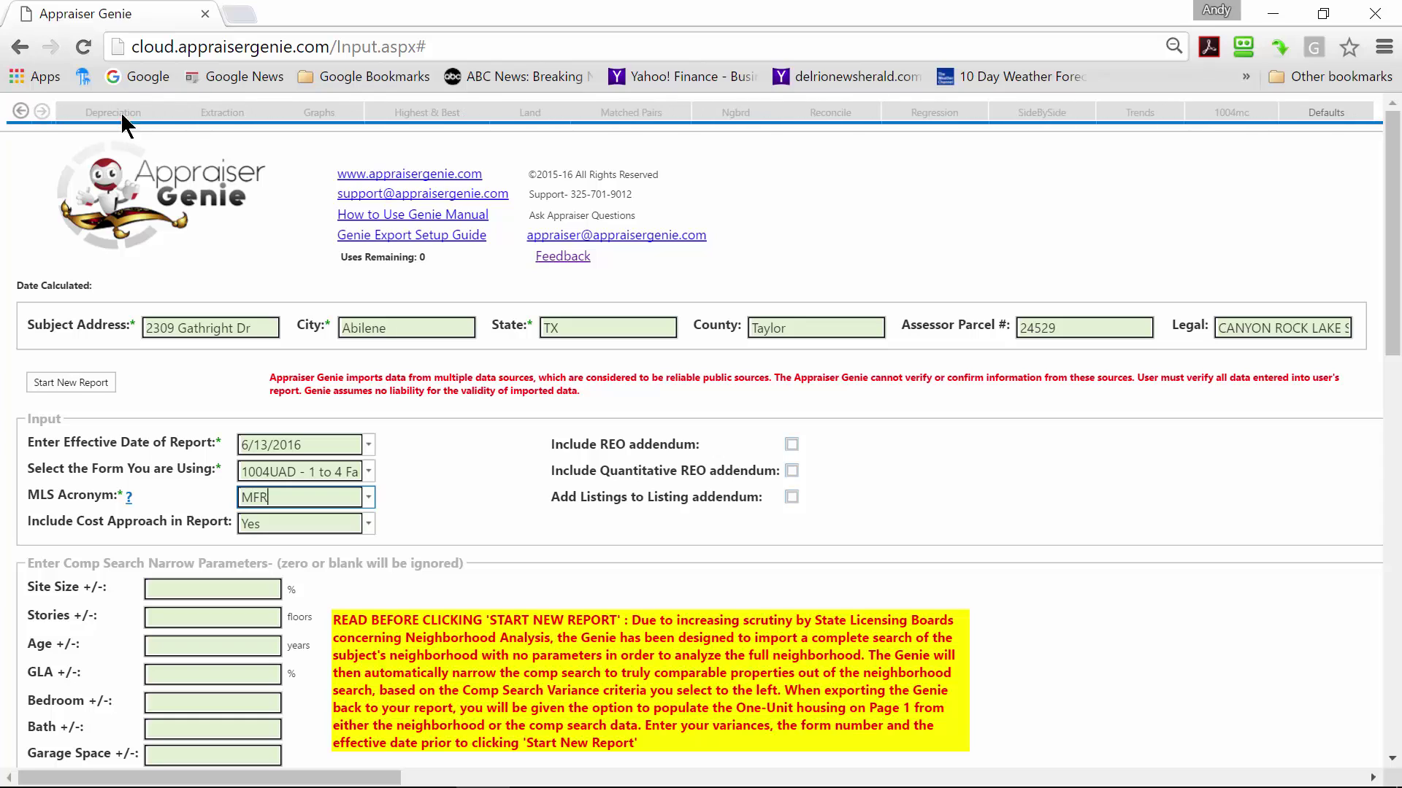
left_click(20, 111)
left_click(20, 111)
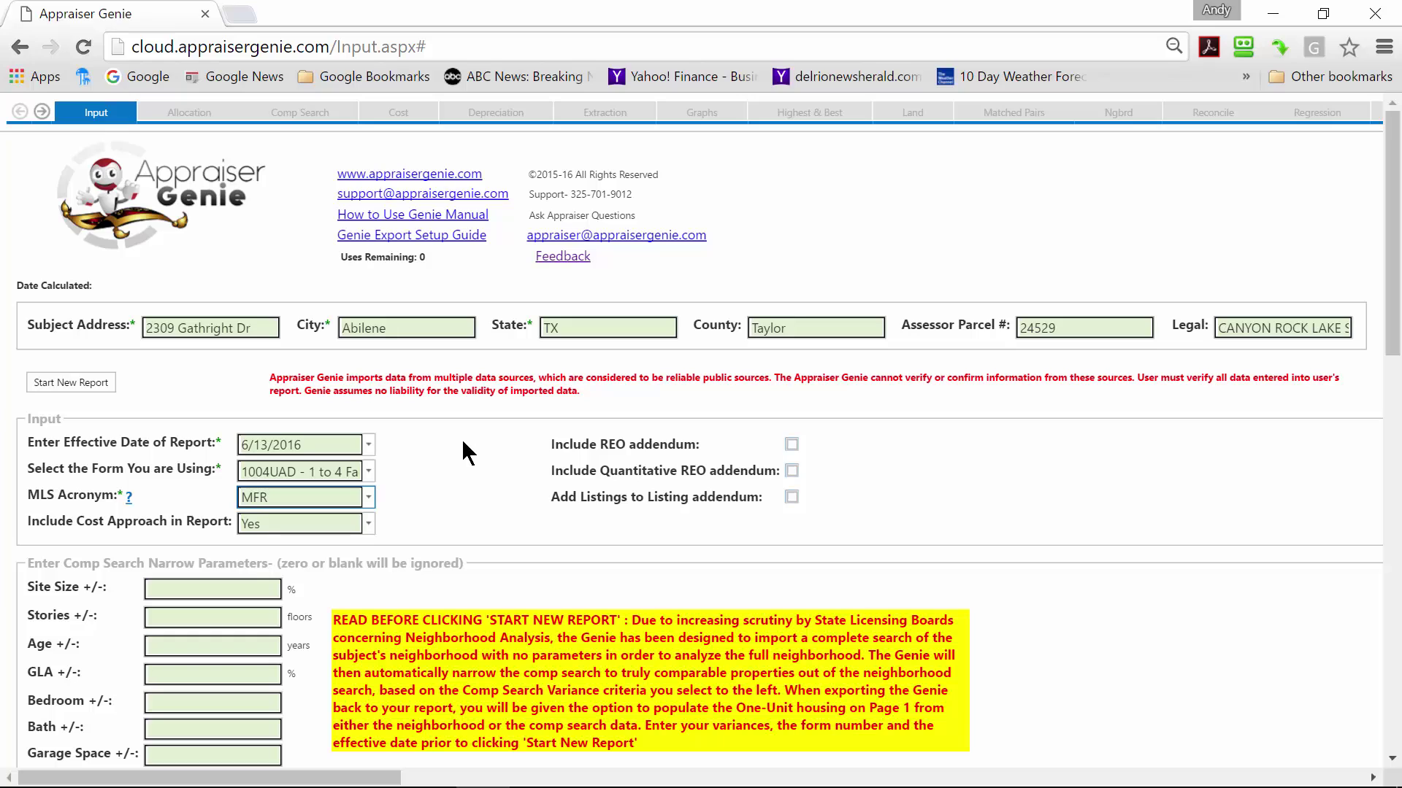
left_click(362, 502)
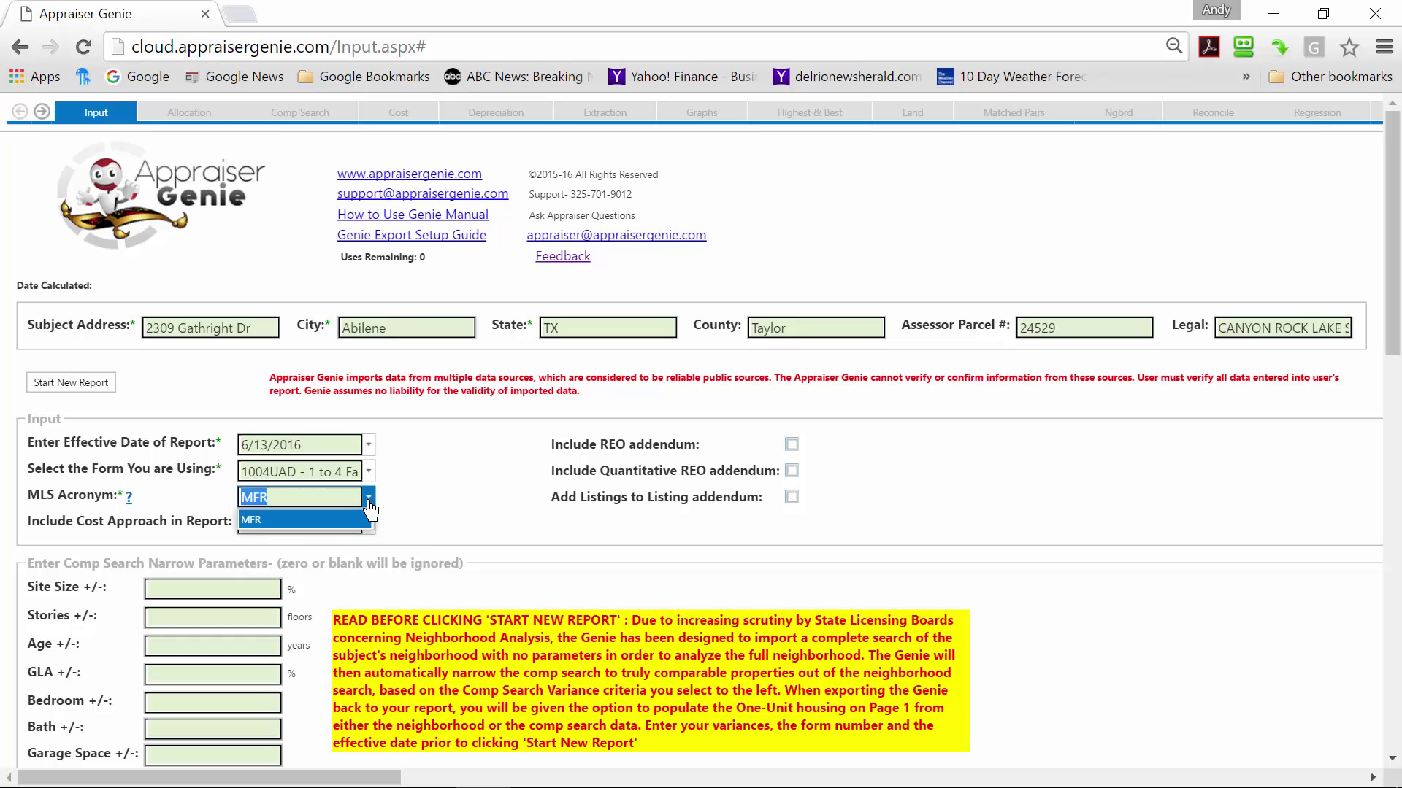
left_click(258, 518)
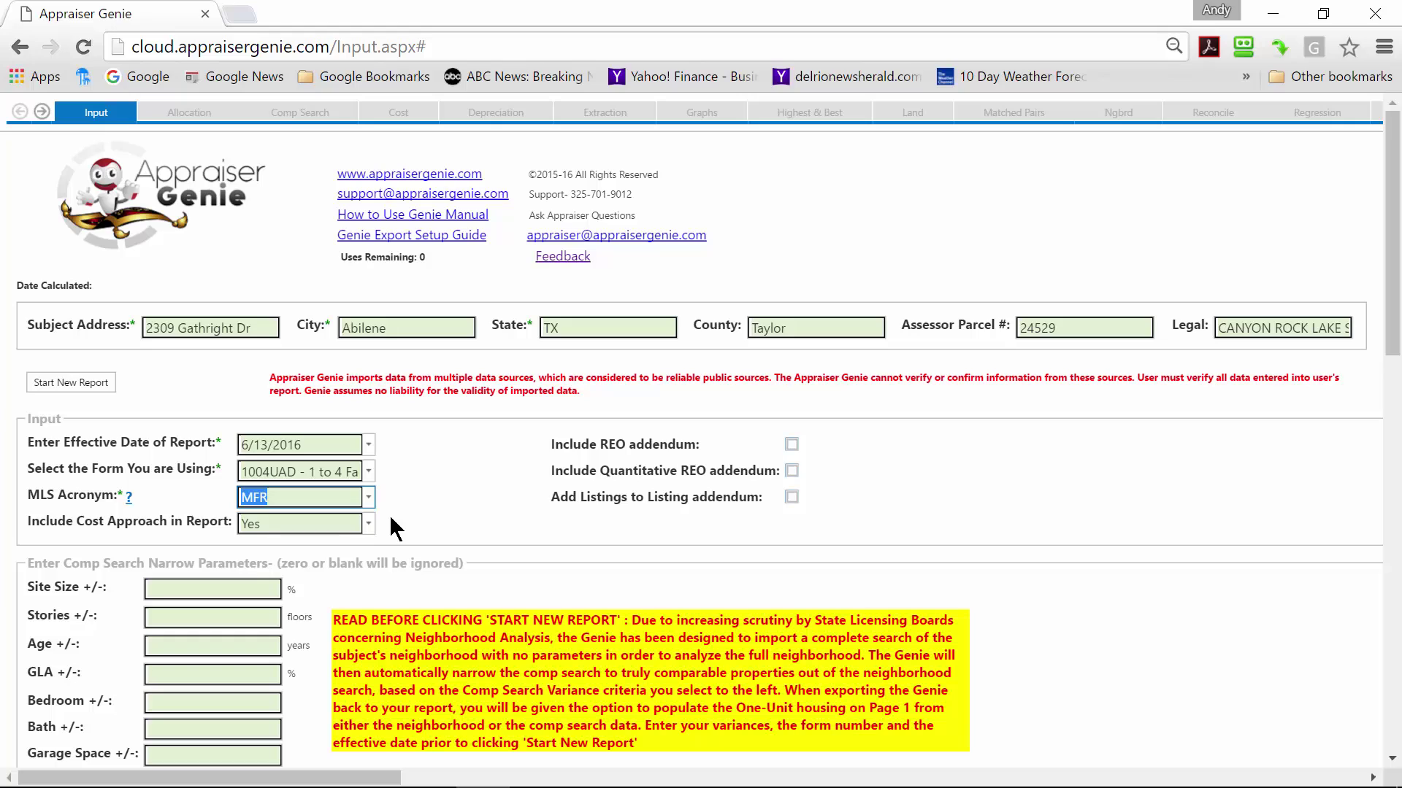
left_click(369, 524)
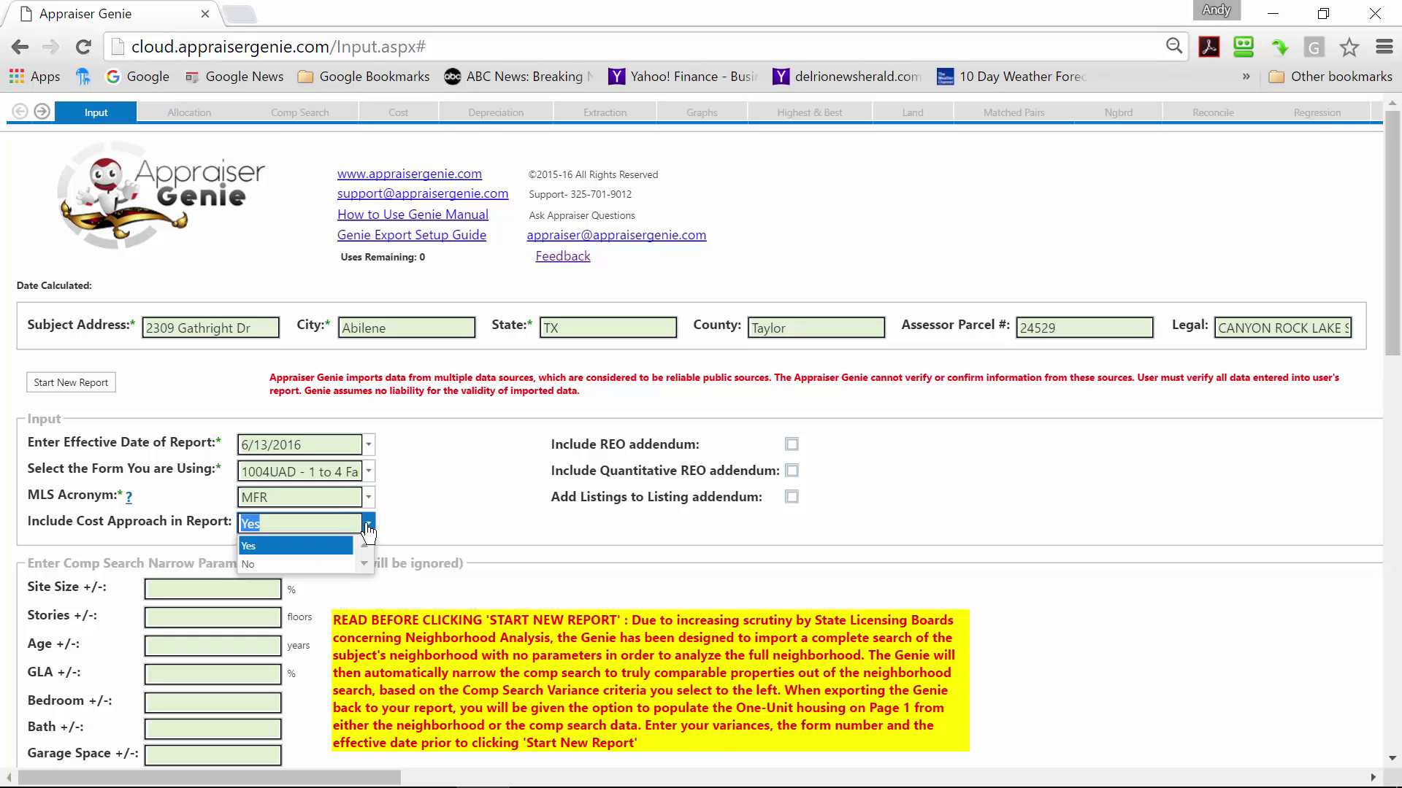
left_click(313, 548)
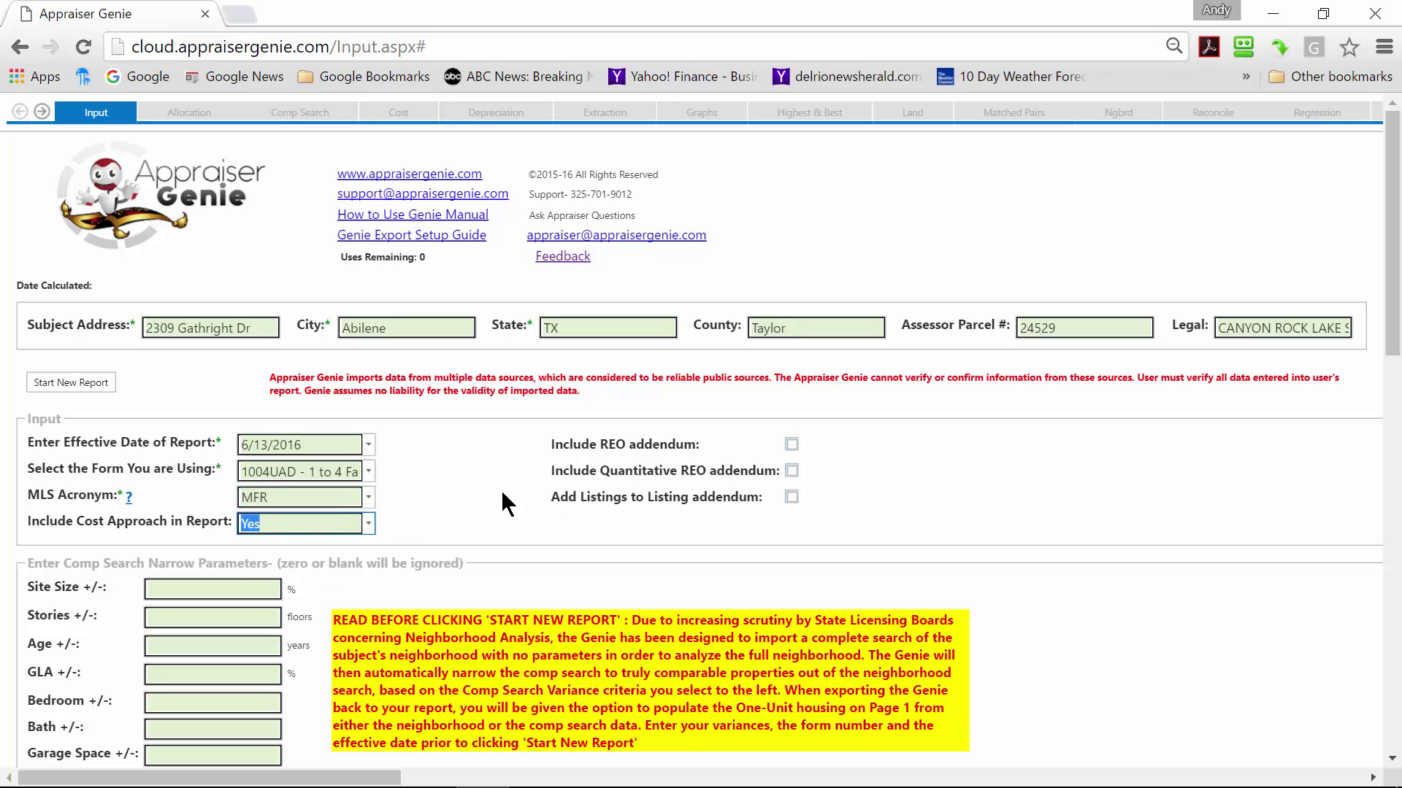
Step: Set the Comp Search Narrow Parameters GLA +/- % field to 30
scroll(400, 475, "down", 1)
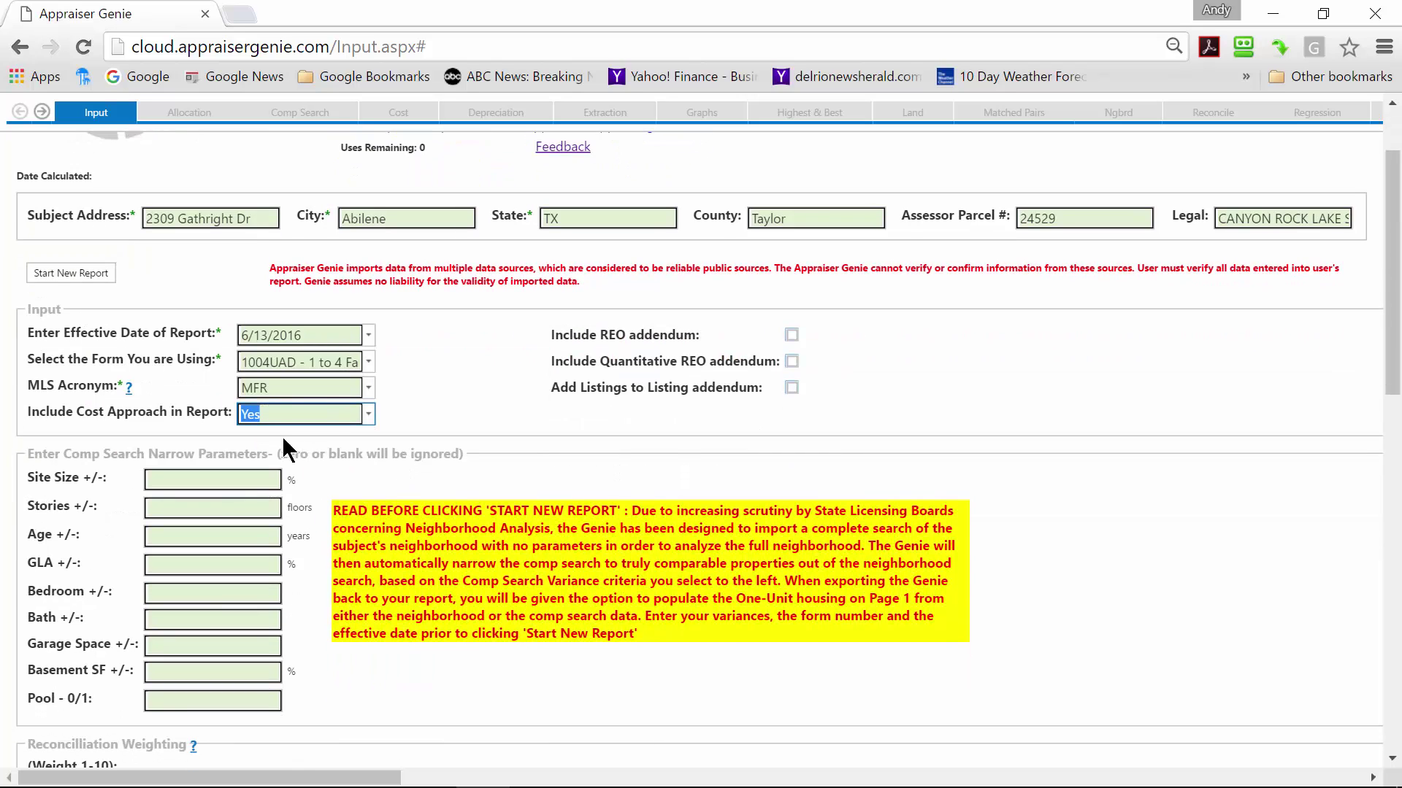
scroll(437, 418, "down", 1)
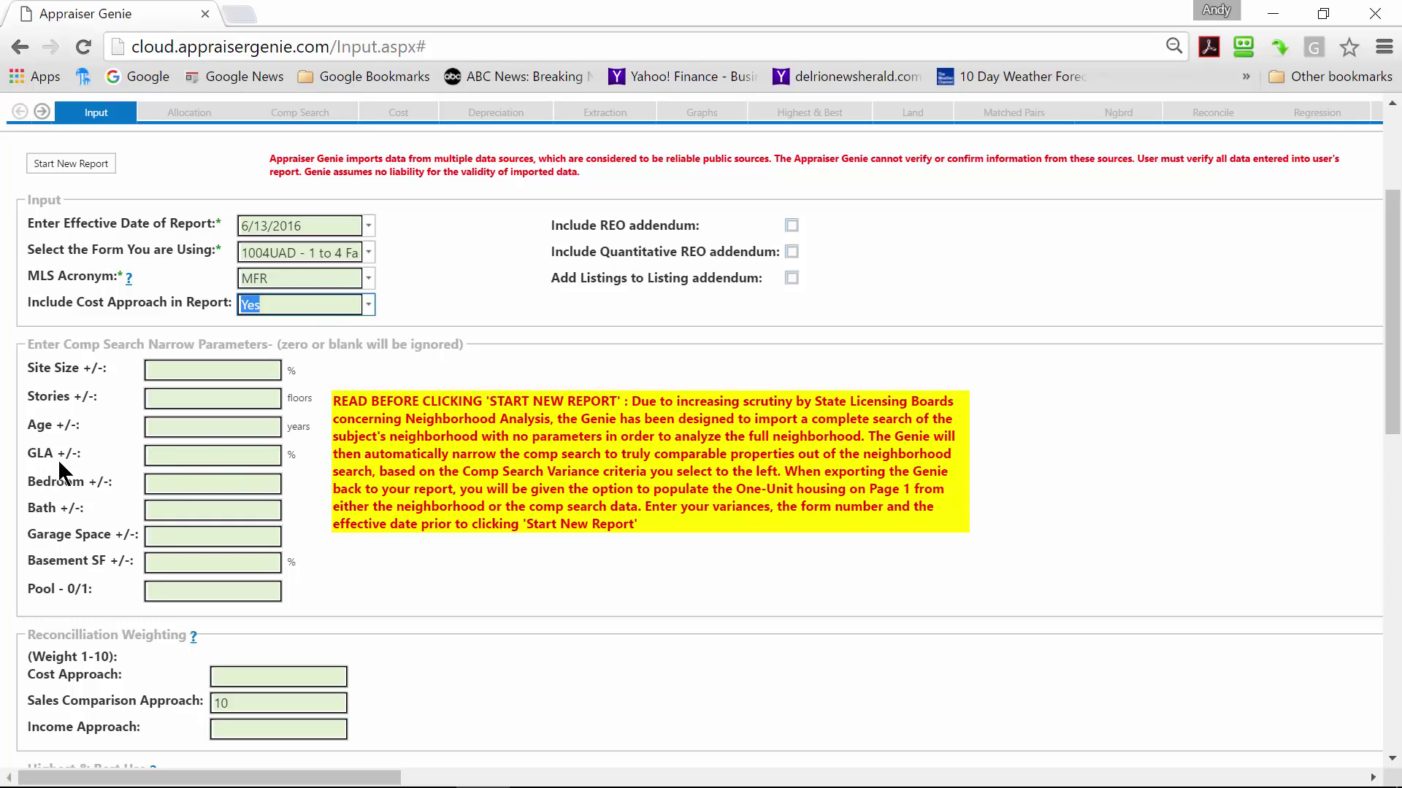
left_click(199, 456)
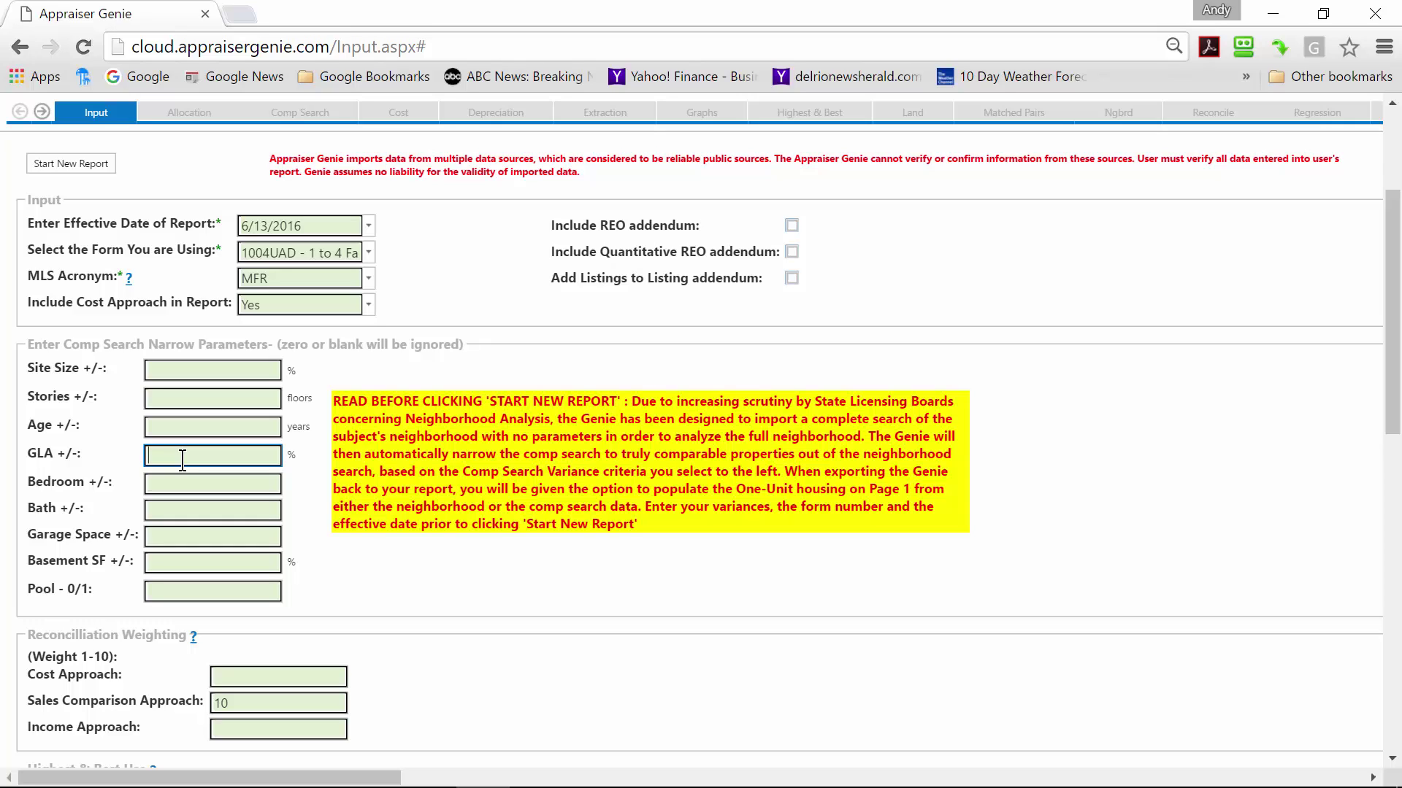
left_click(183, 460)
left_click(179, 476)
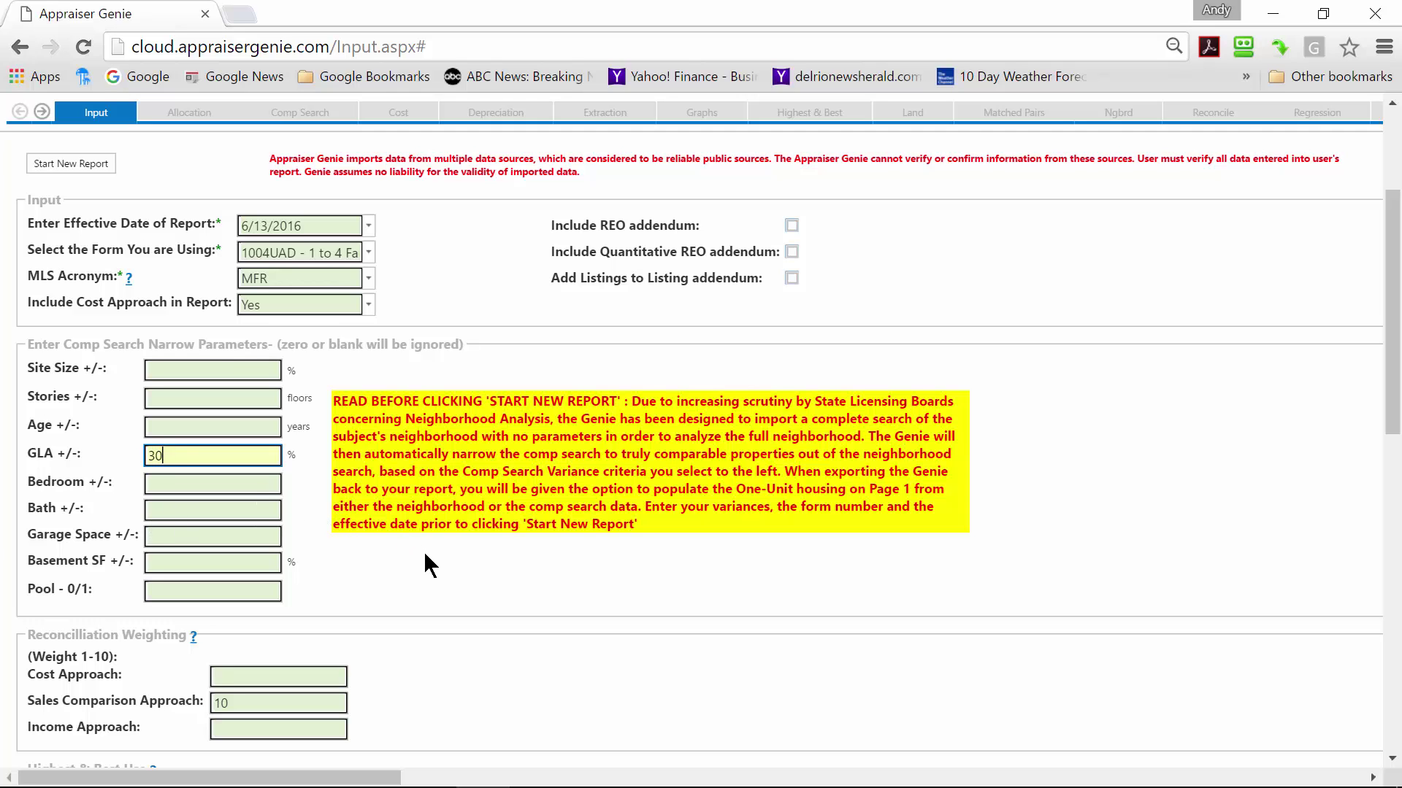
scroll(423, 552, "down", 3)
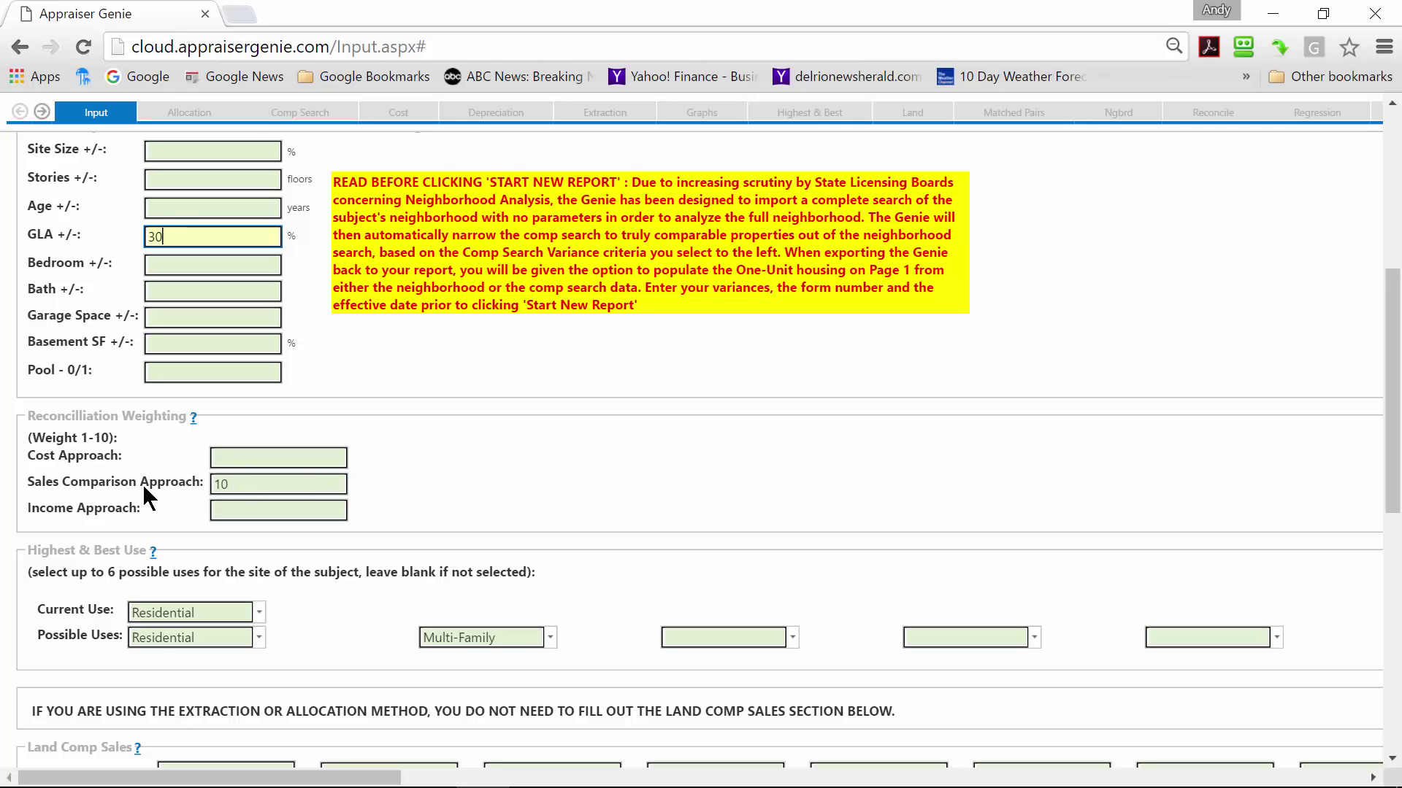
scroll(446, 488, "down", 1)
scroll(447, 488, "down", 1)
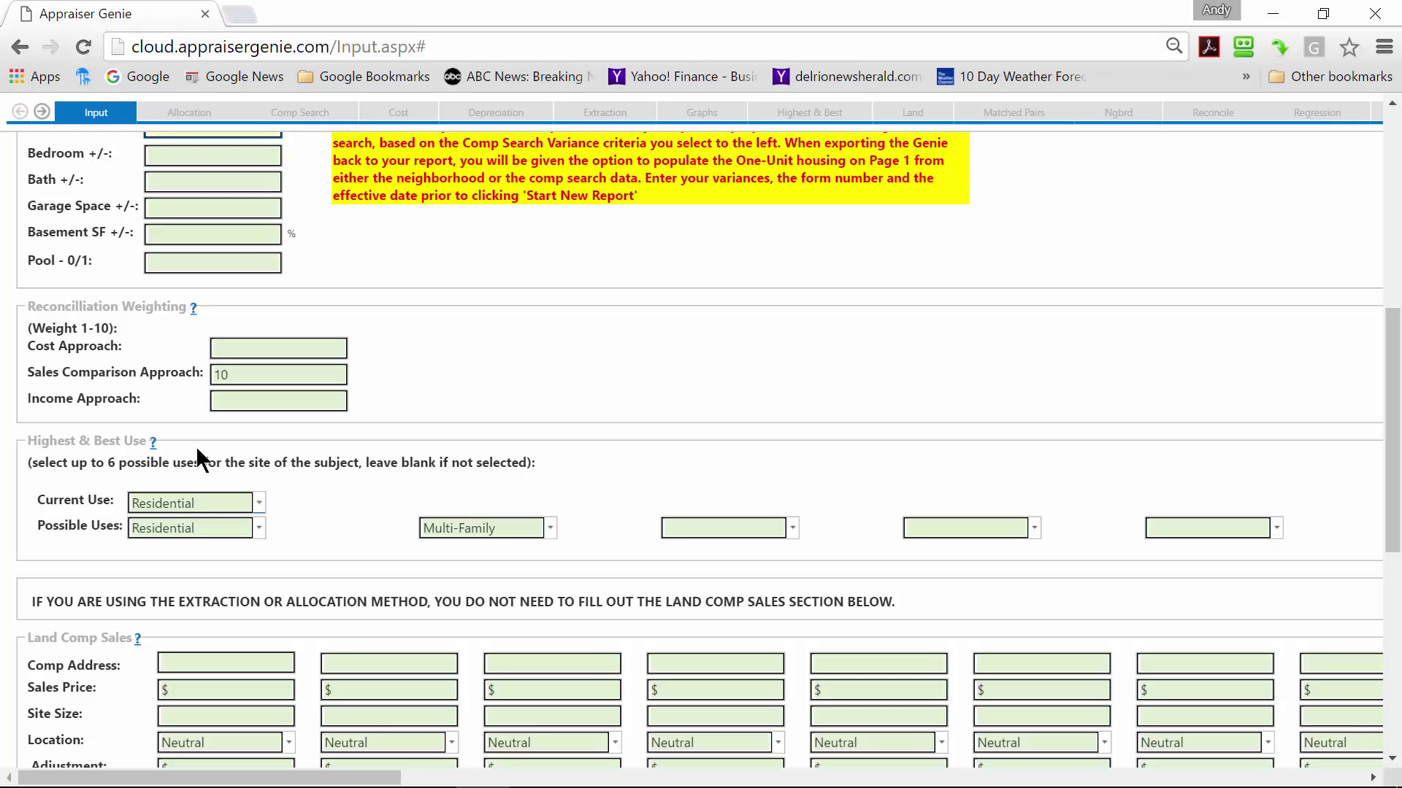
left_click(258, 502)
scroll(218, 573, "down", 3)
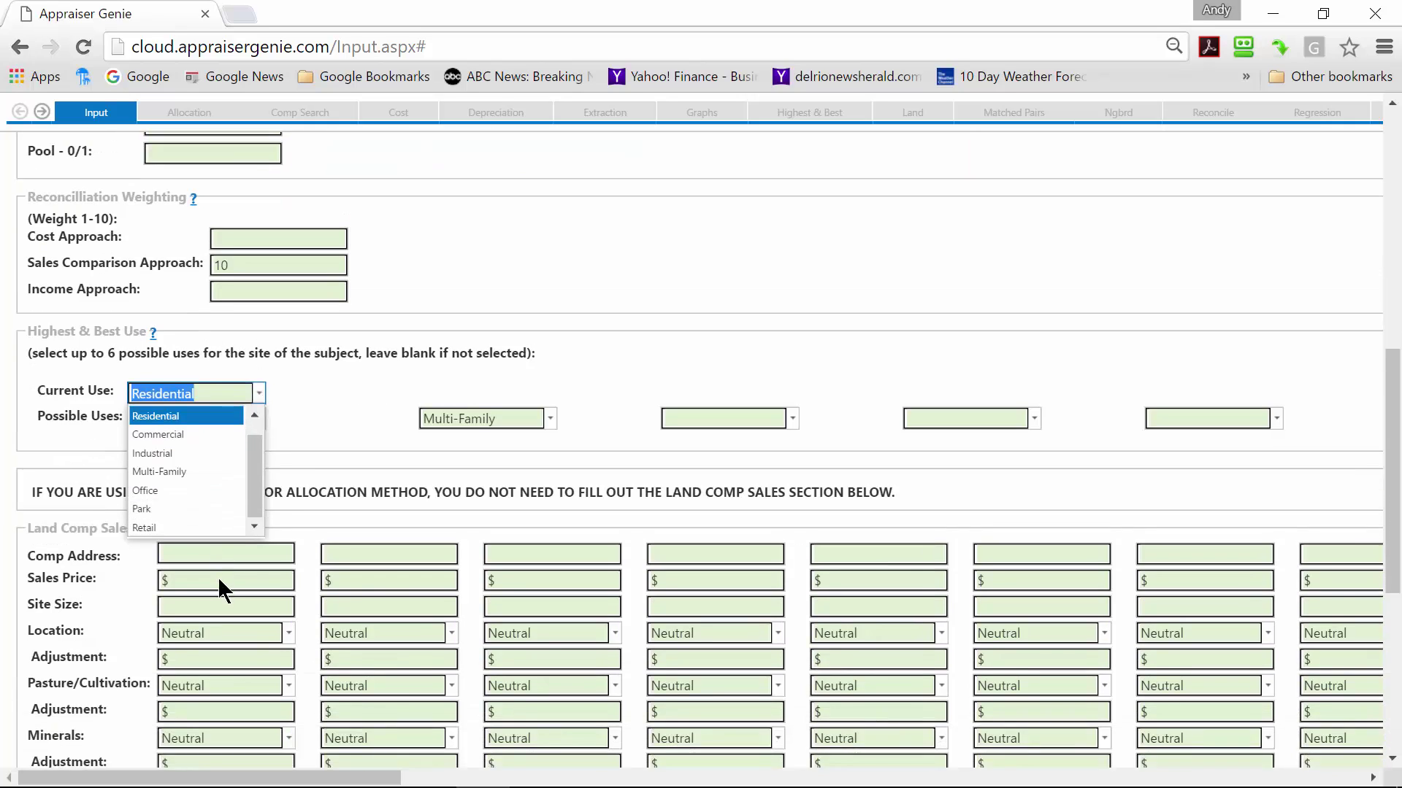
scroll(218, 577, "up", 2)
left_click(221, 525)
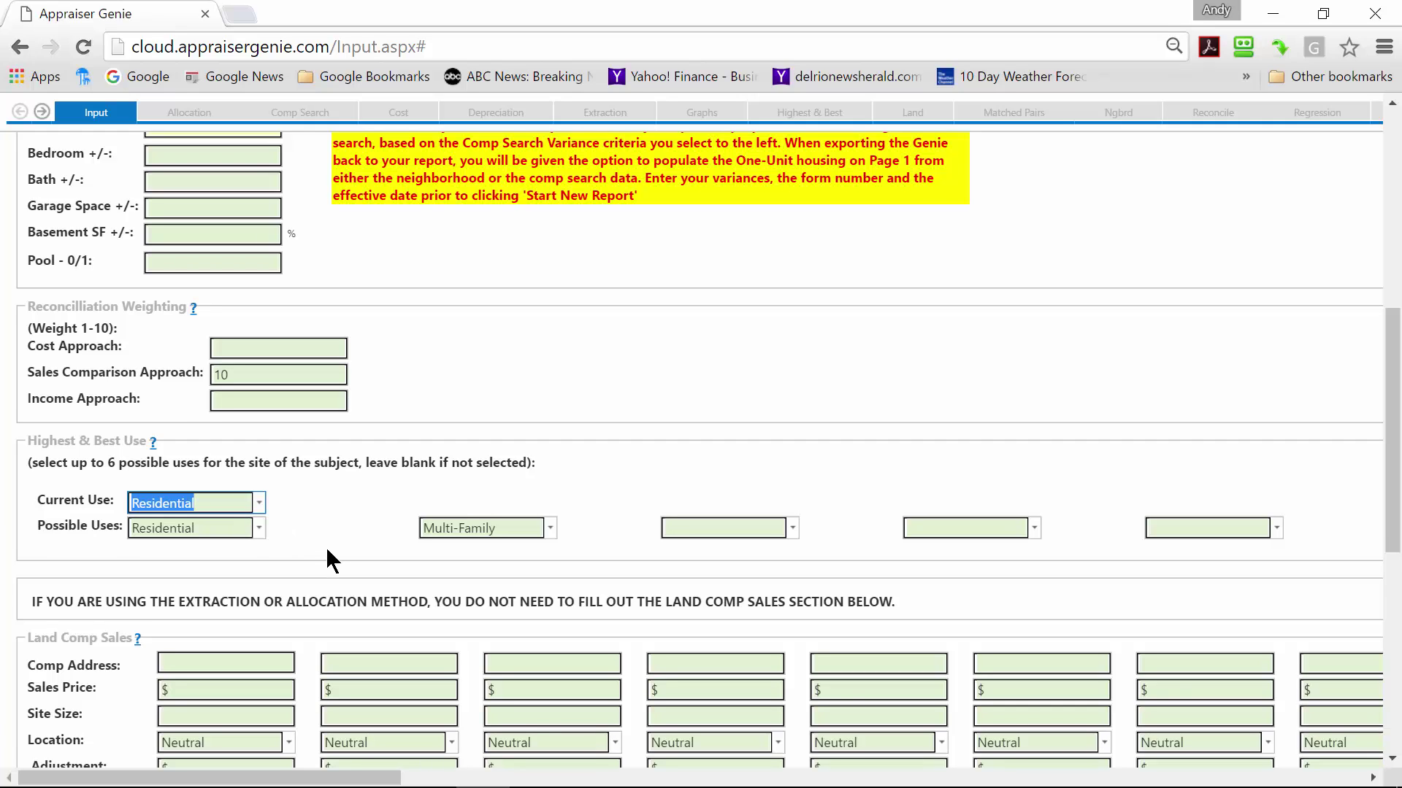
scroll(326, 560, "down", 3)
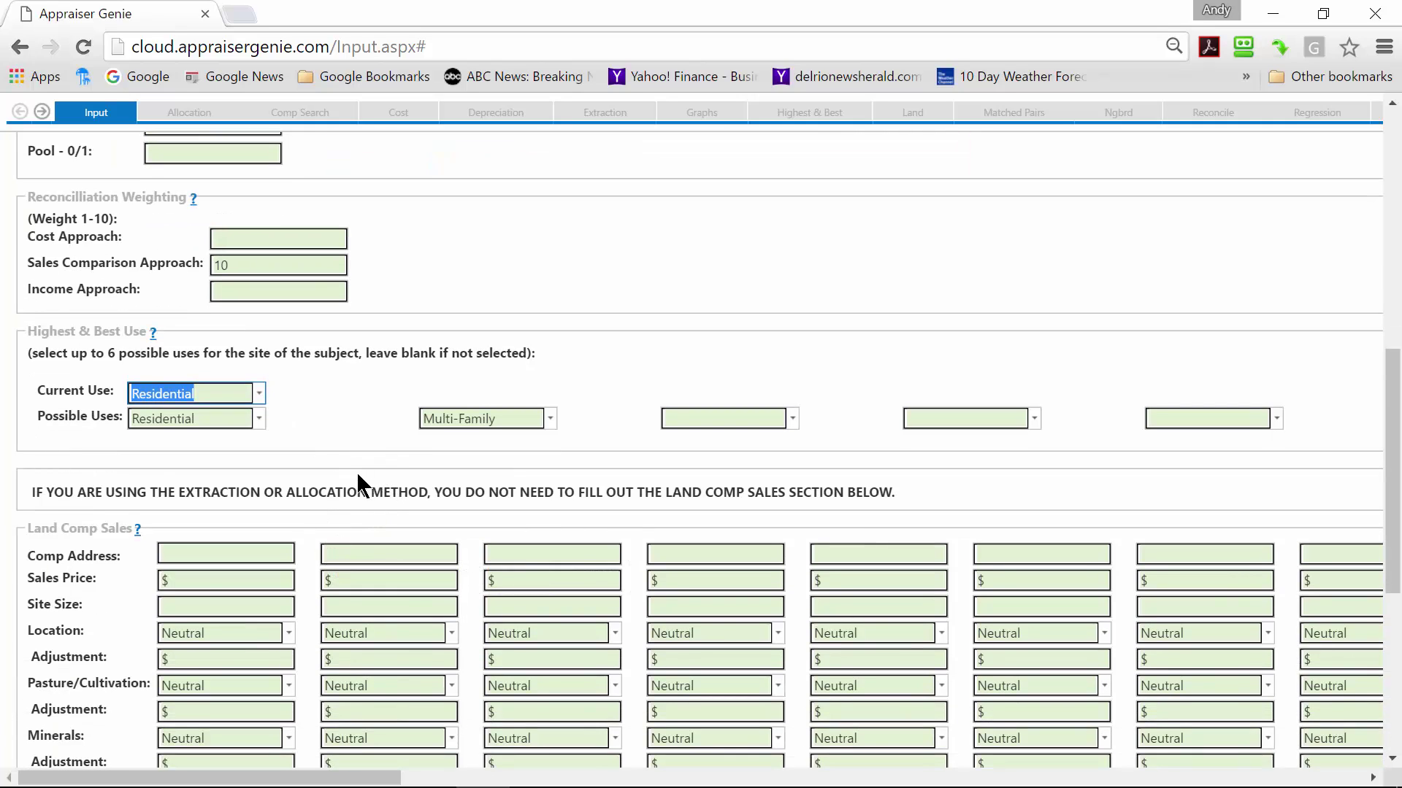
scroll(354, 471, "down", 3)
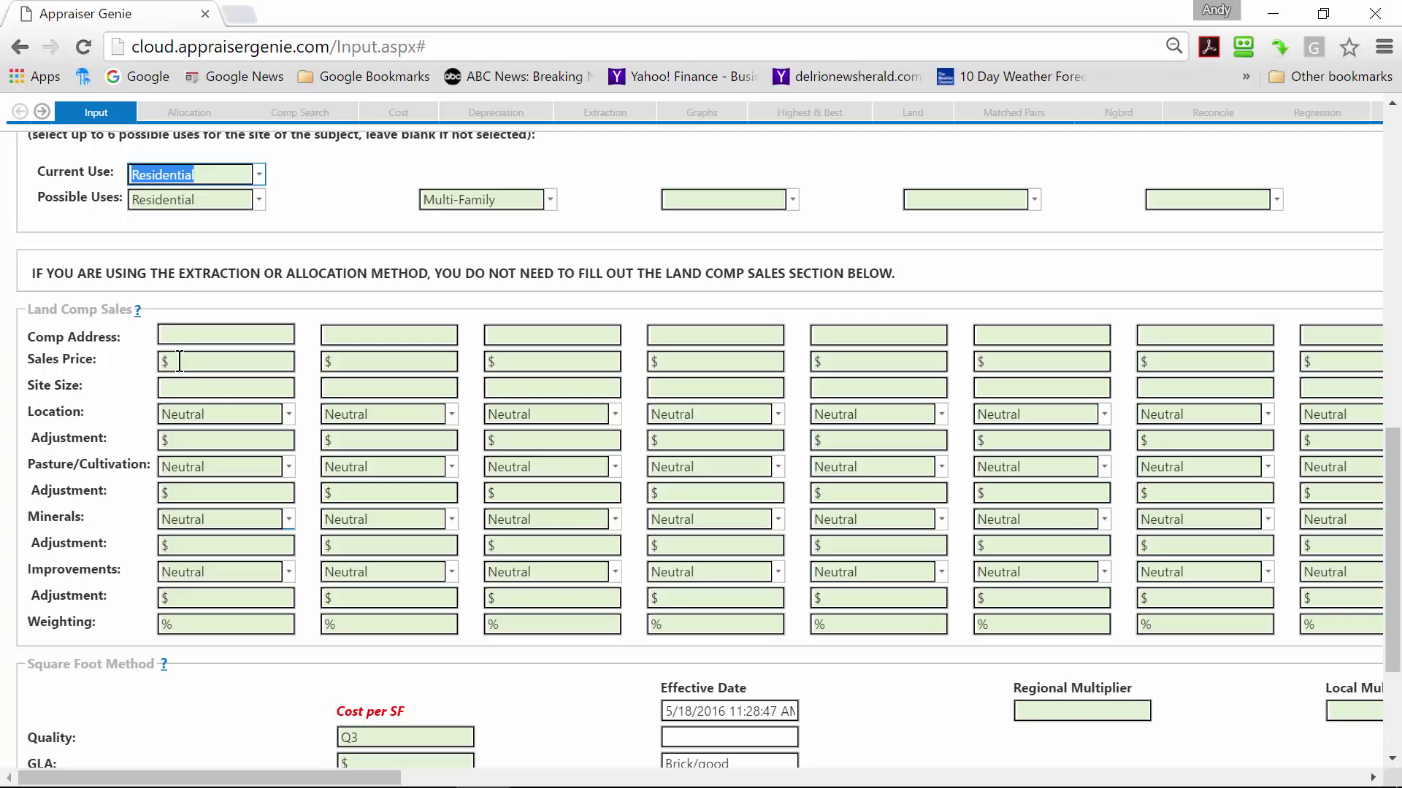
left_click(289, 414)
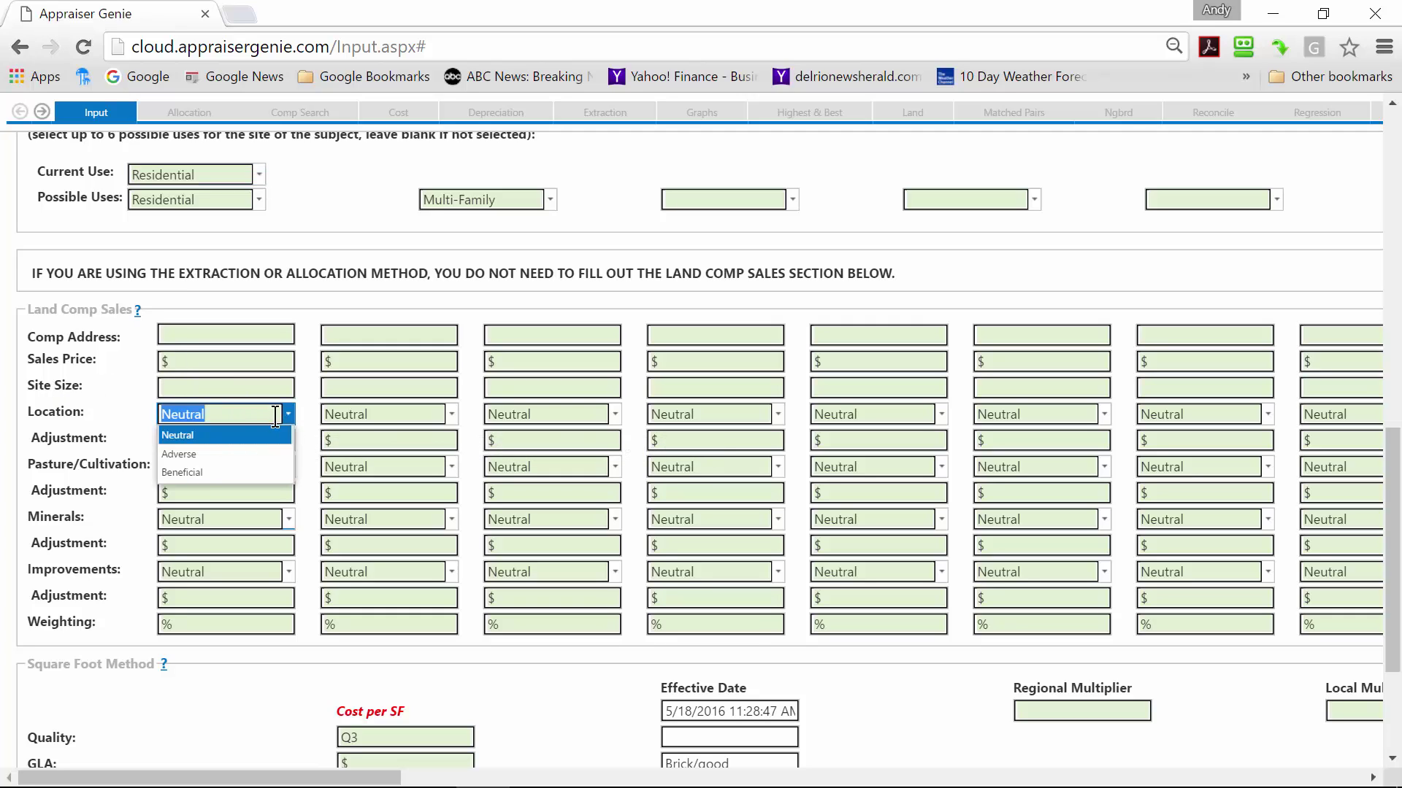
left_click(113, 457)
left_click(181, 441)
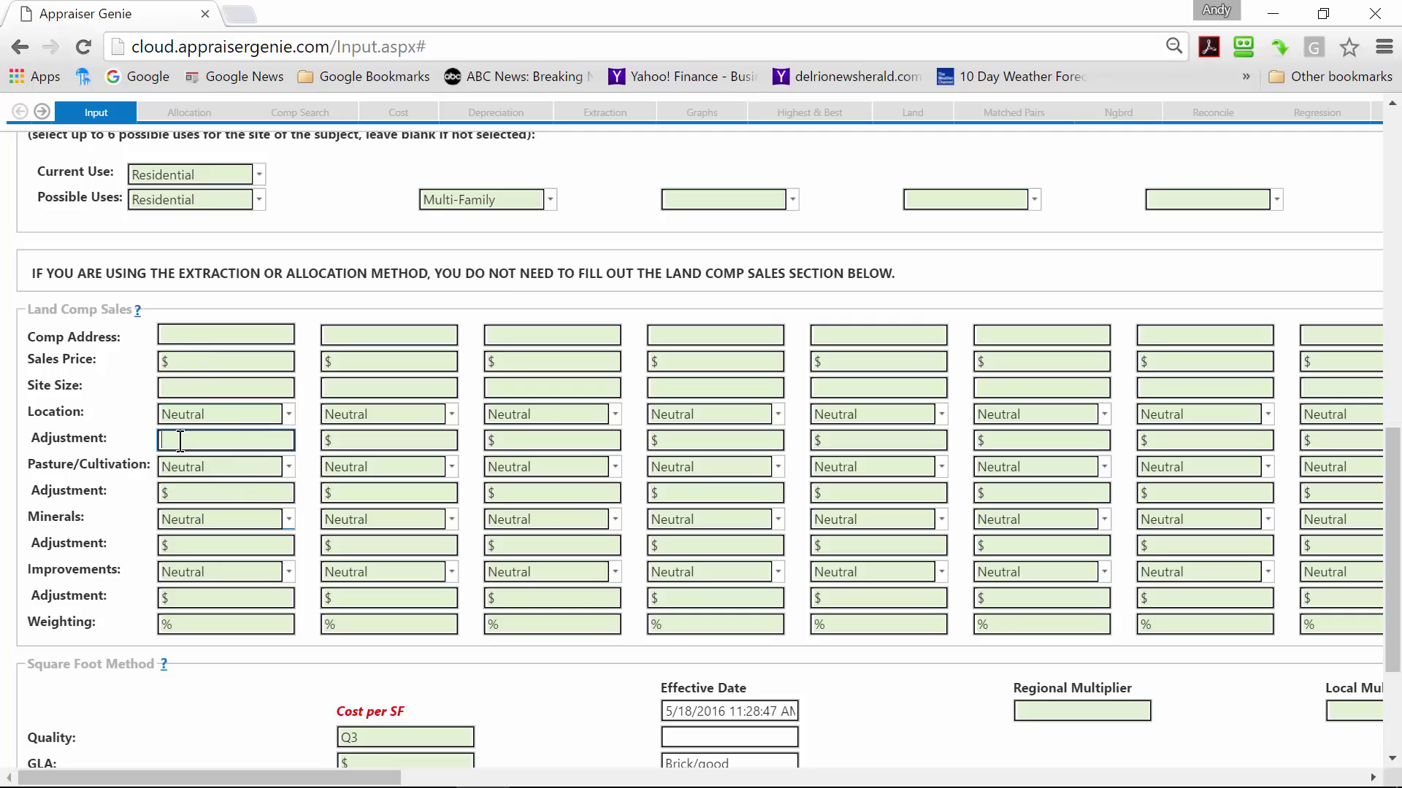
left_click(279, 413)
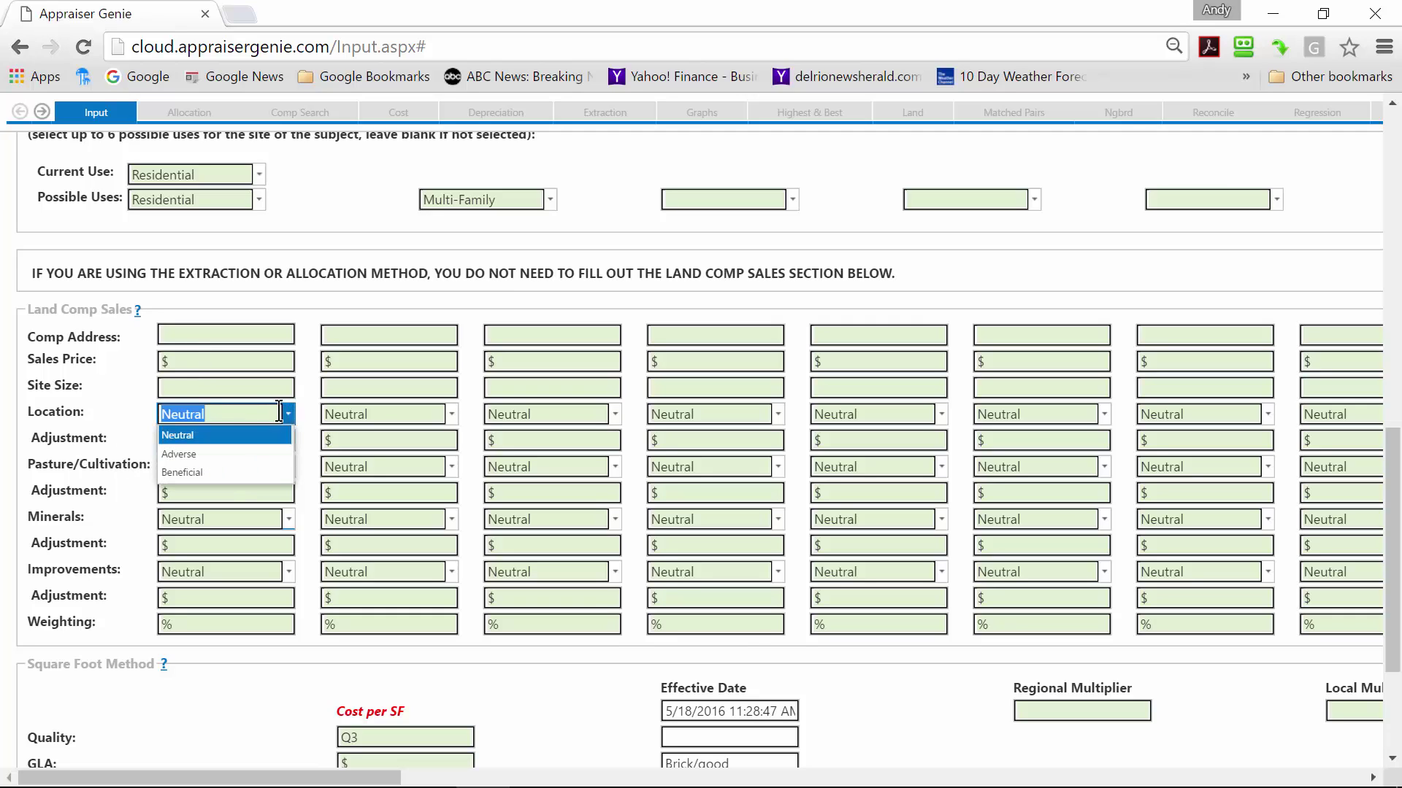
left_click(176, 440)
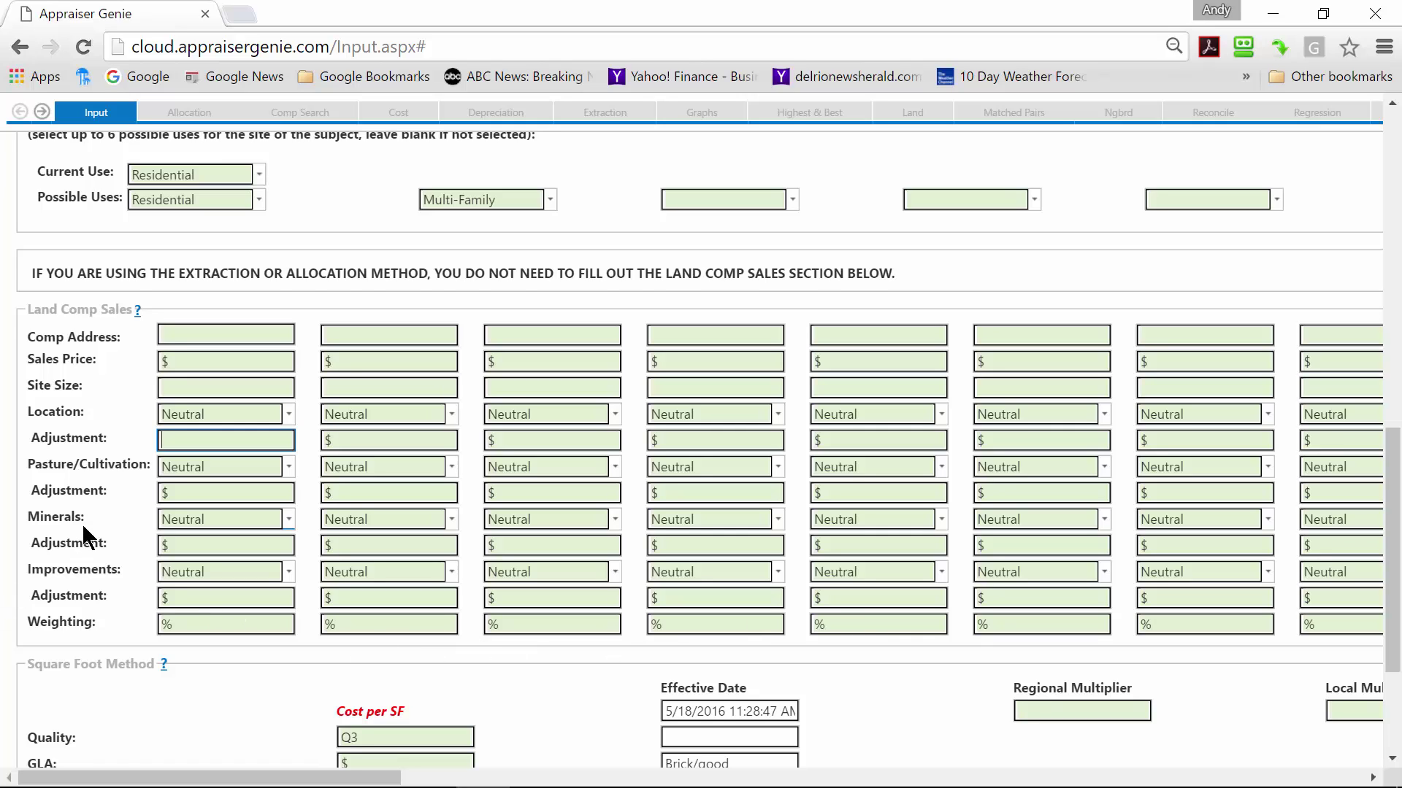
scroll(83, 529, "down", 1)
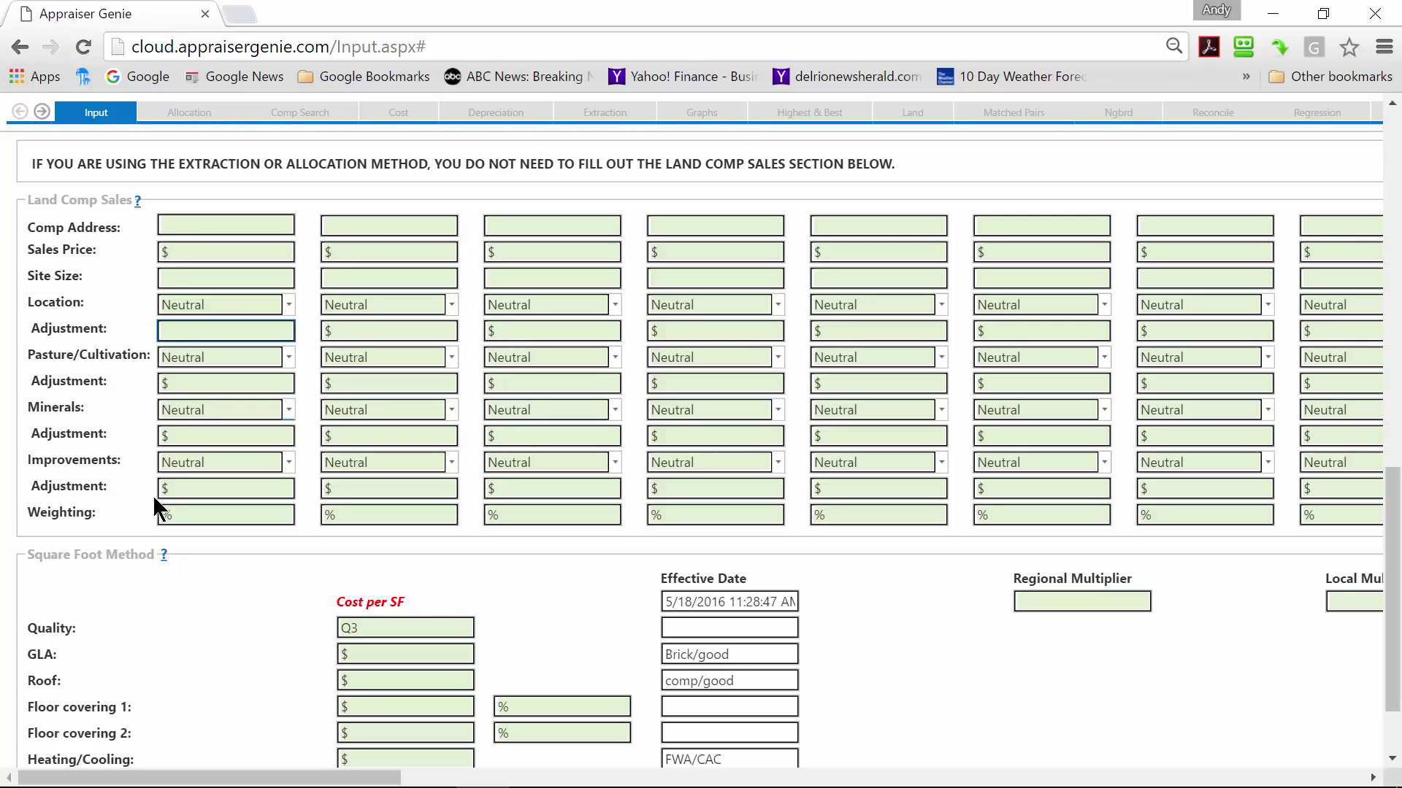
scroll(209, 556, "down", 2)
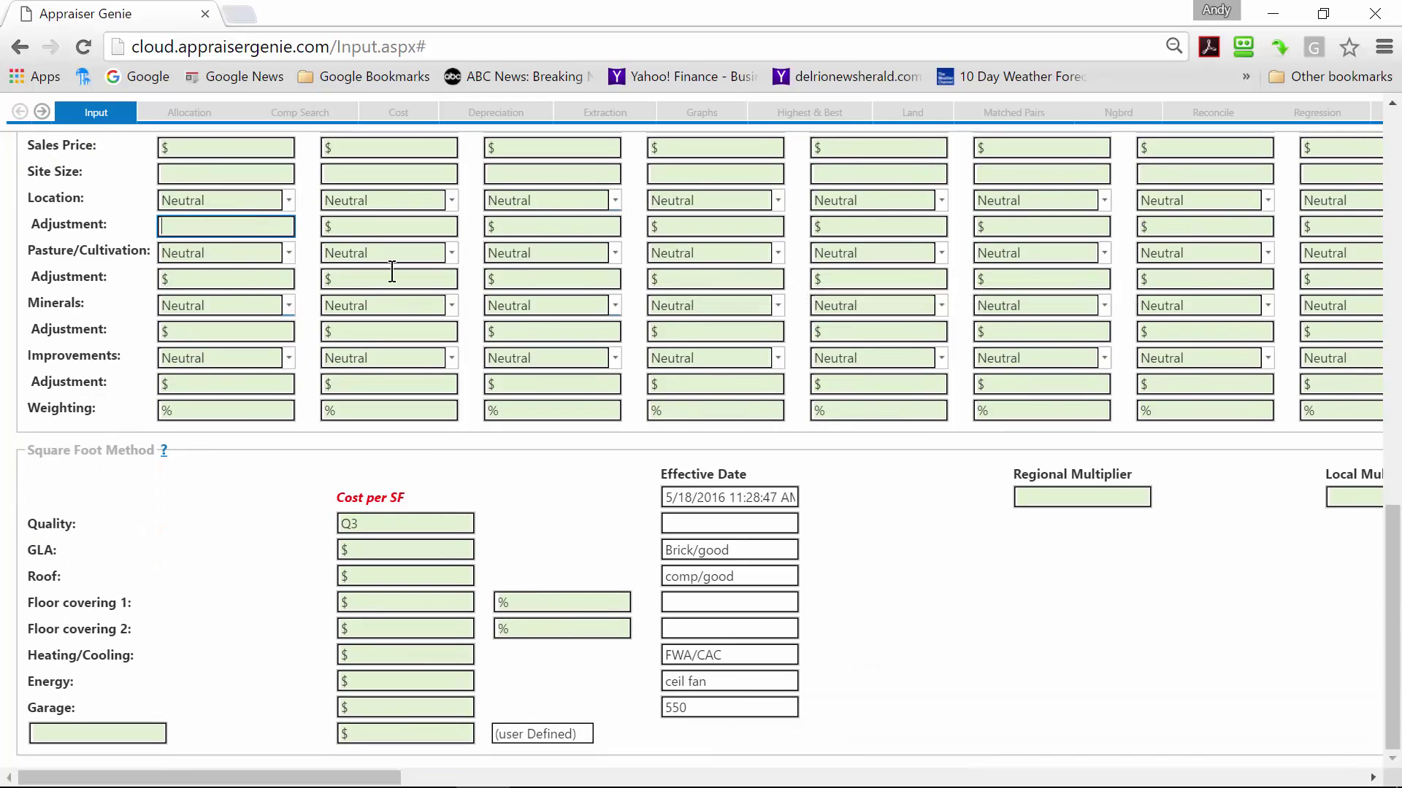
scroll(392, 271, "up", 2)
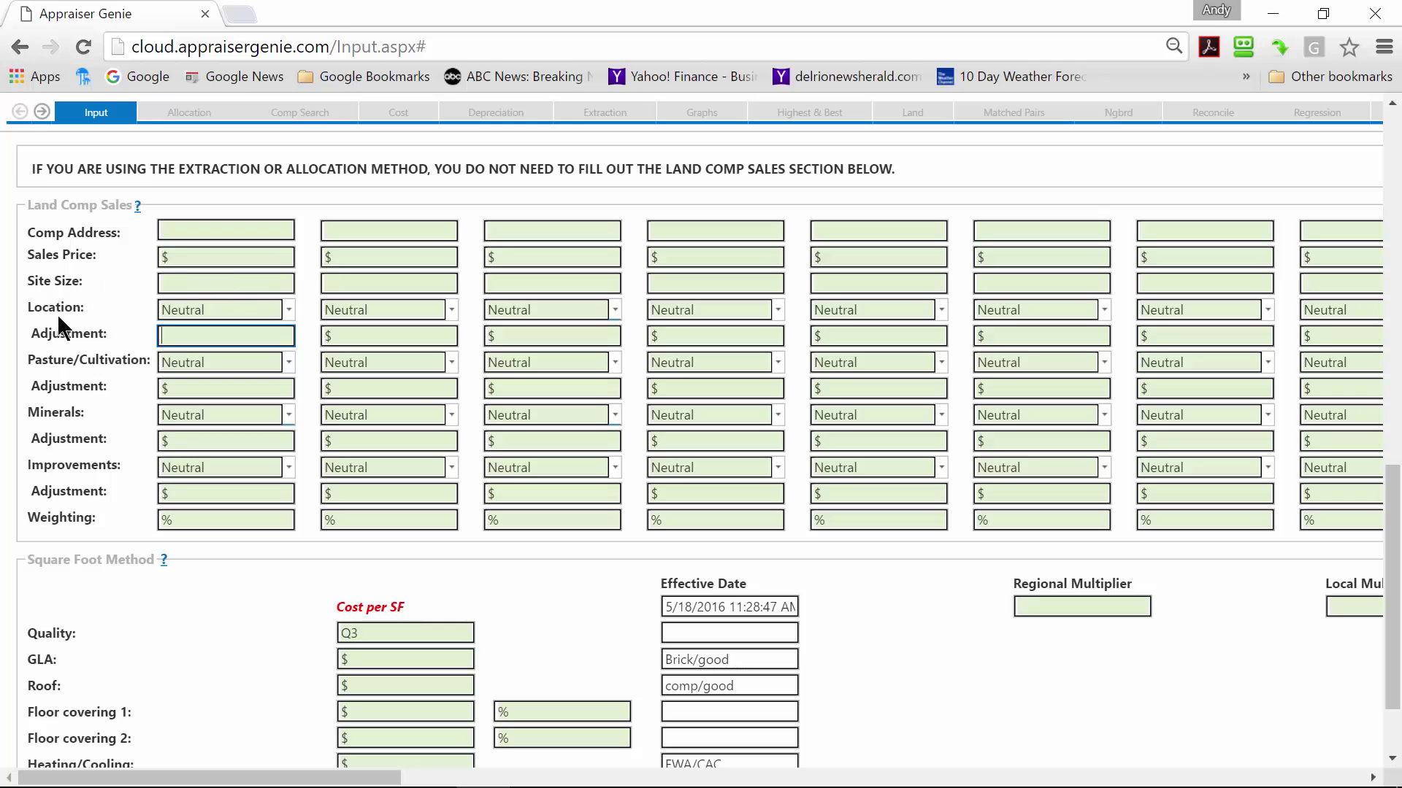
scroll(72, 409, "down", 1)
scroll(72, 416, "down", 2)
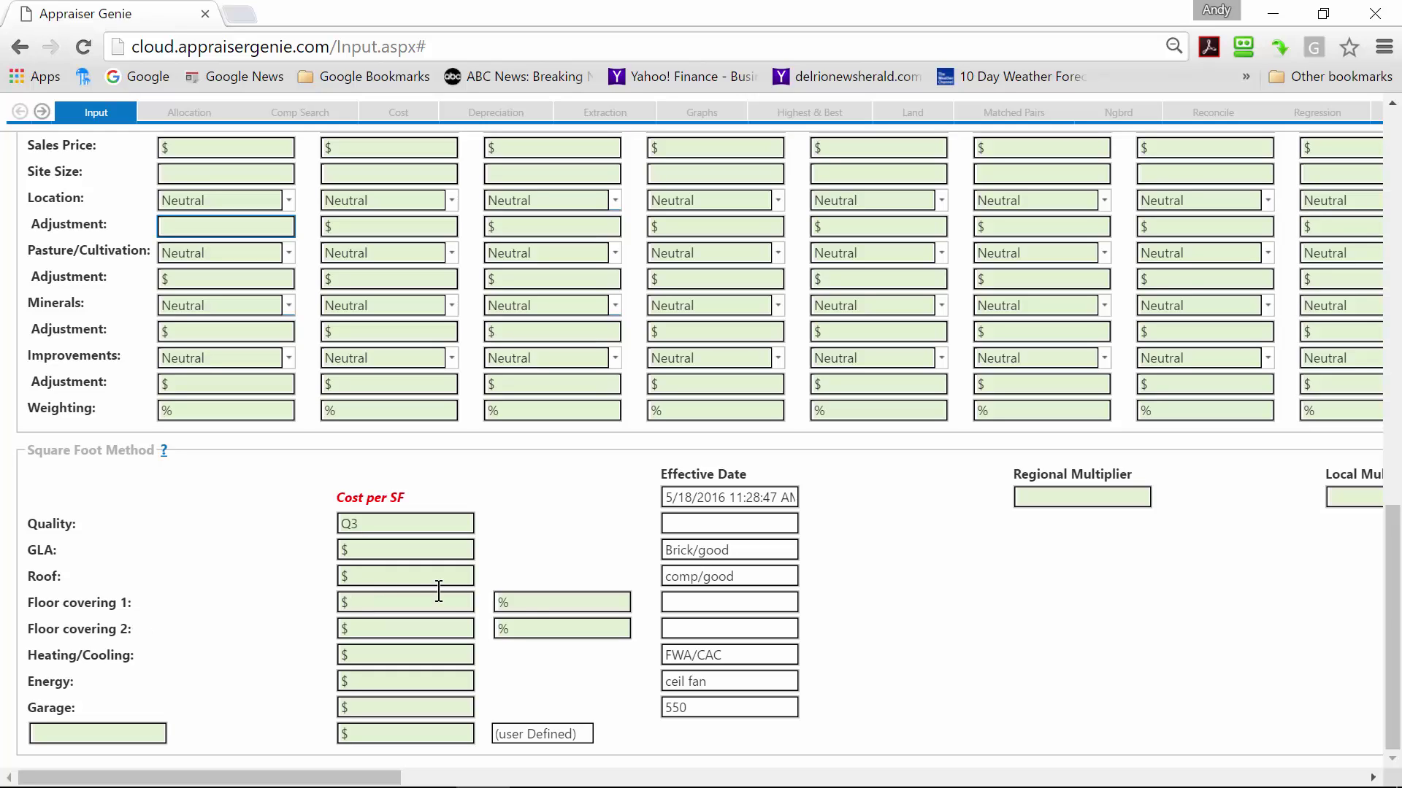
left_click(519, 603)
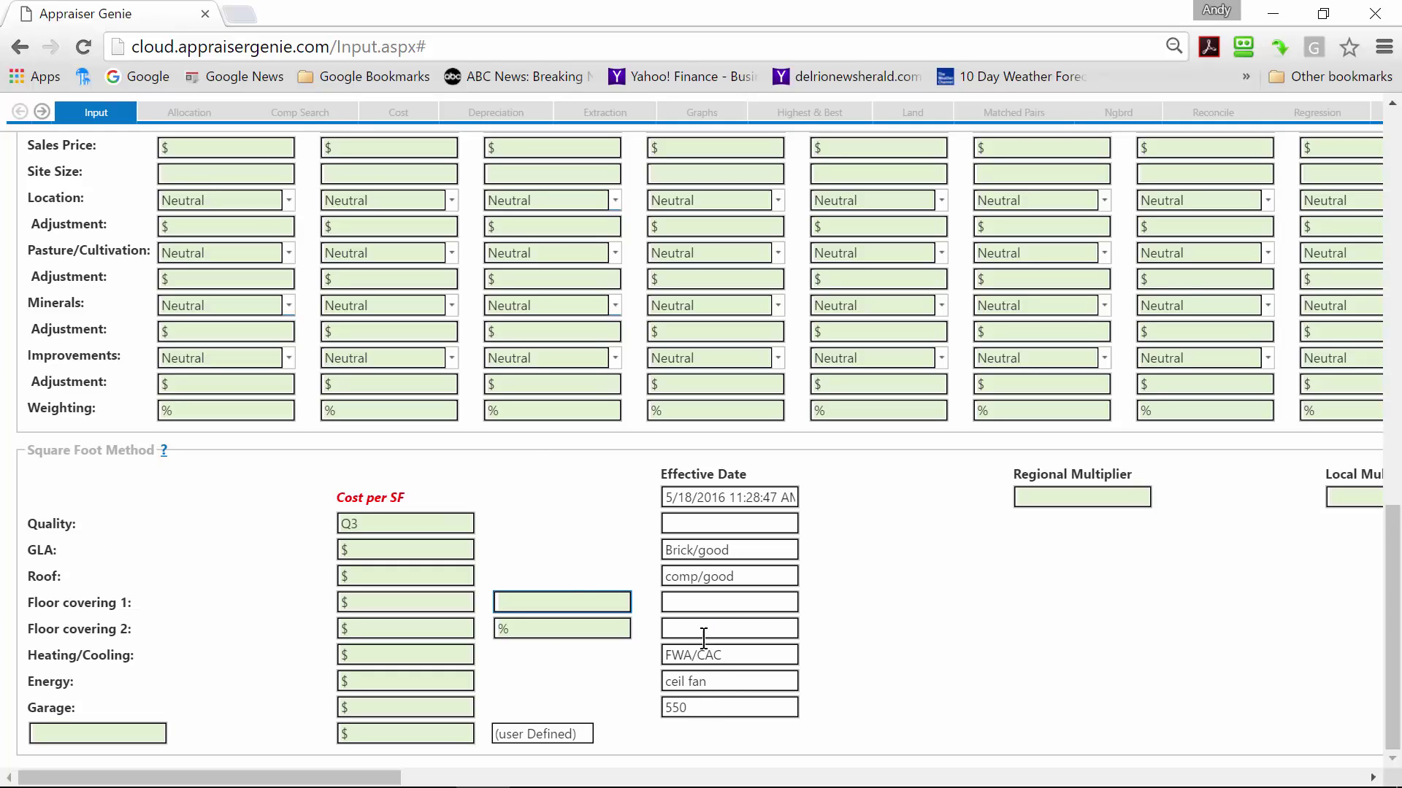
Step: Start a new report by importing genie new.csv from the Downloads folder
scroll(99, 562, "up", 5)
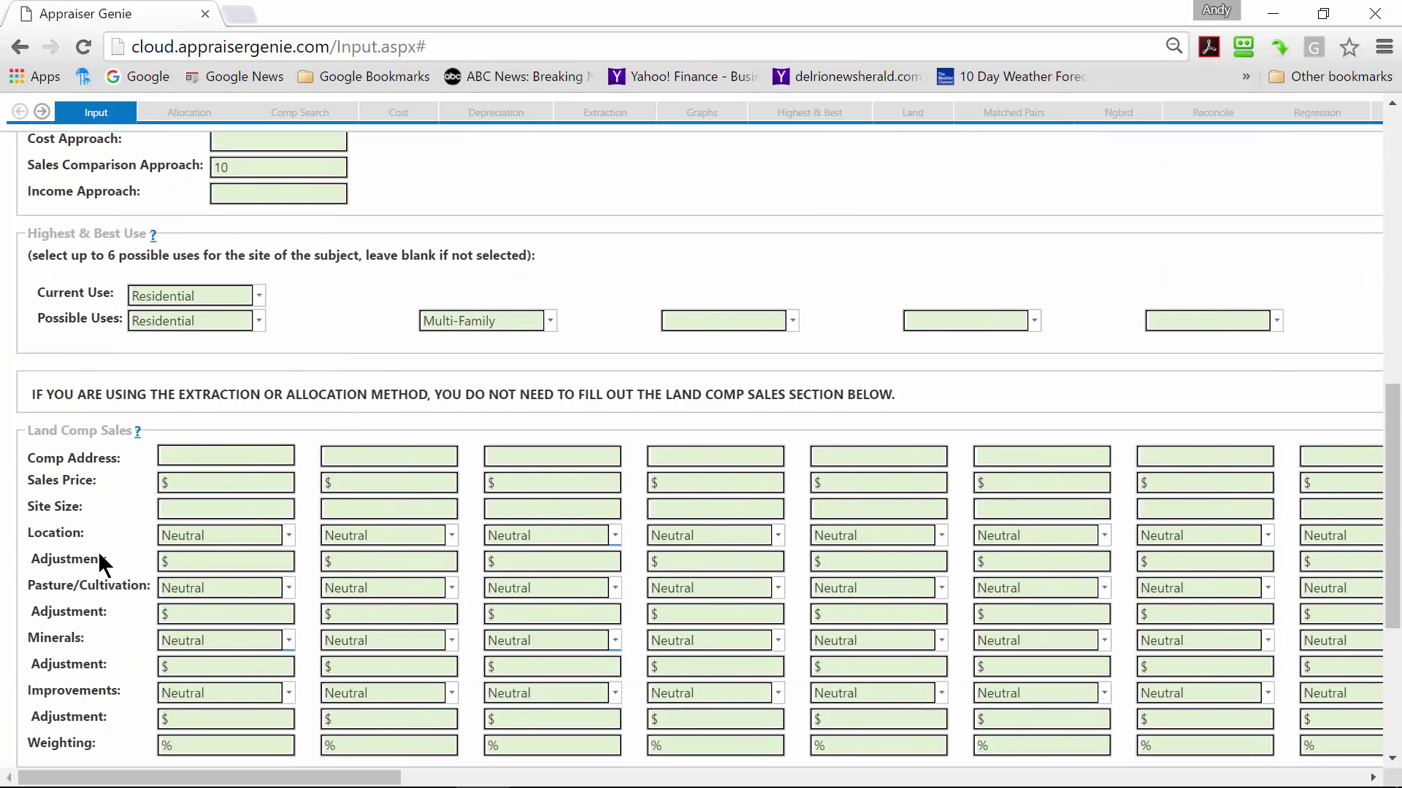
scroll(99, 561, "up", 8)
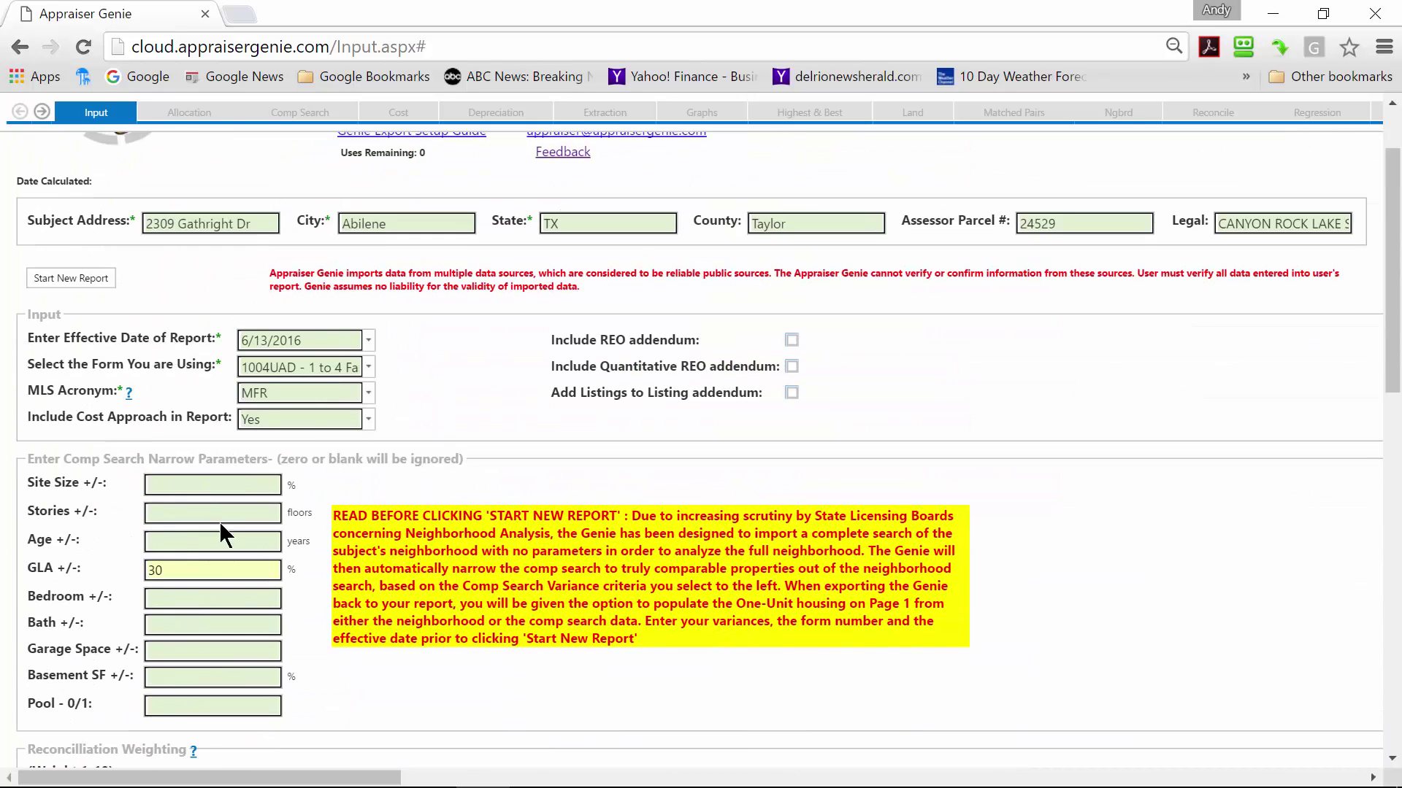
left_click(70, 278)
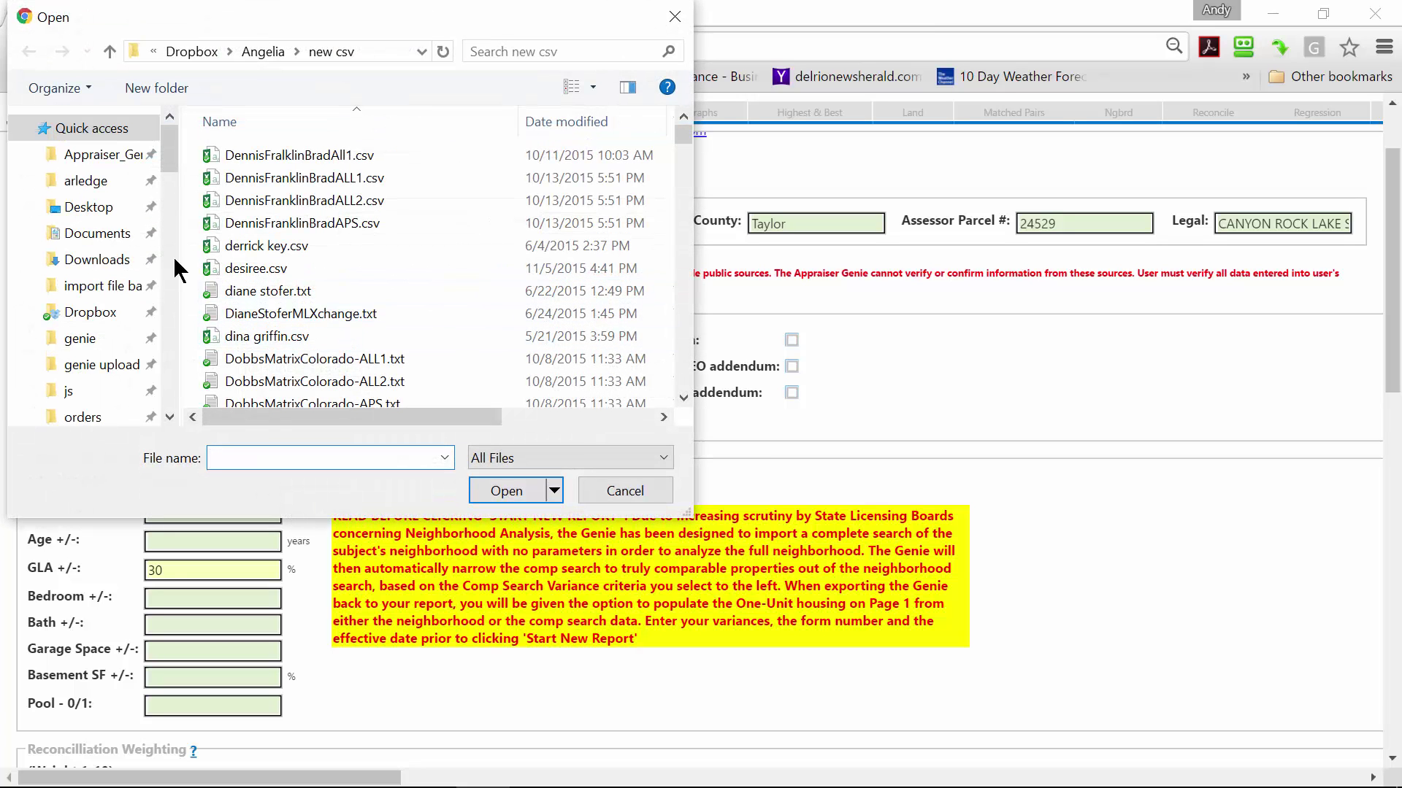
left_click(89, 260)
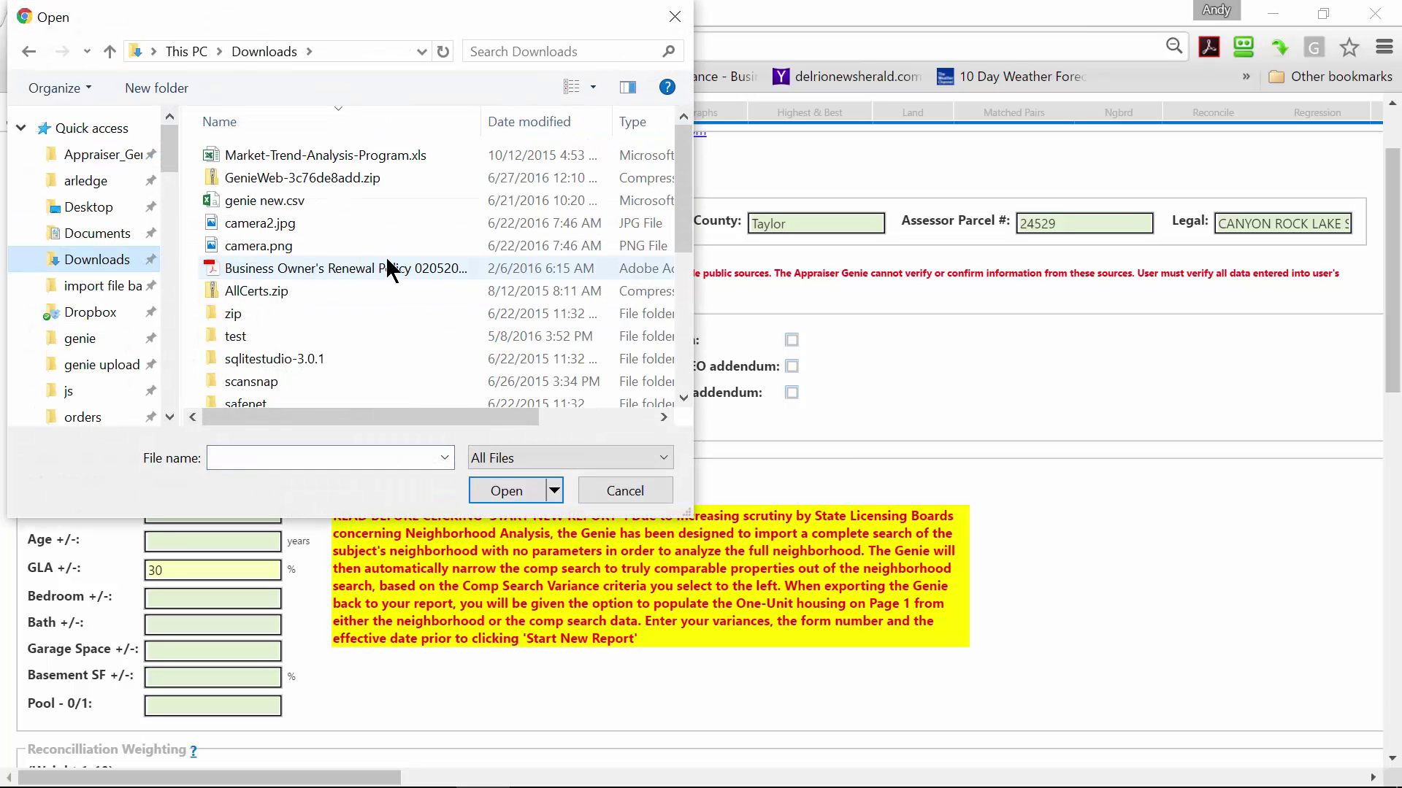
double_click(243, 206)
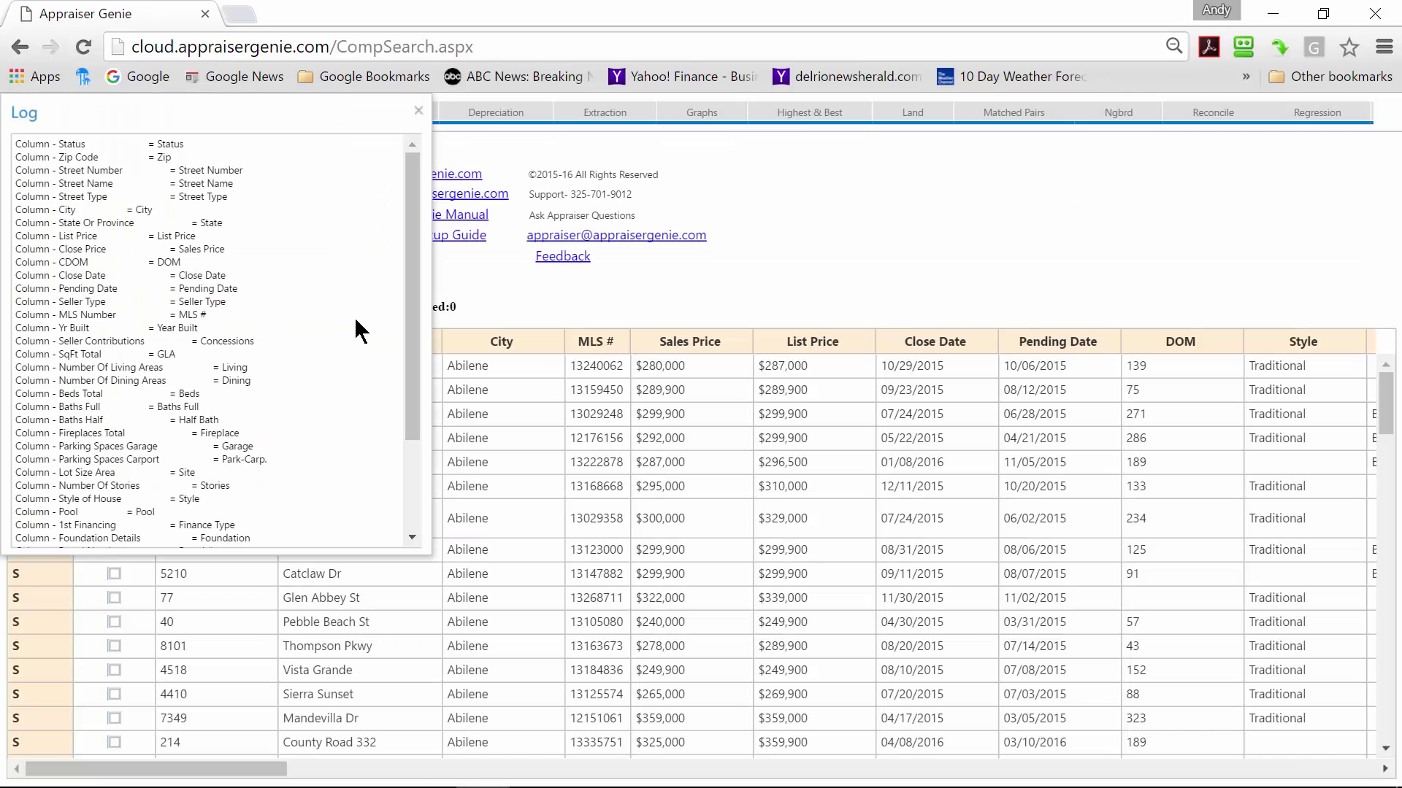
left_click(418, 110)
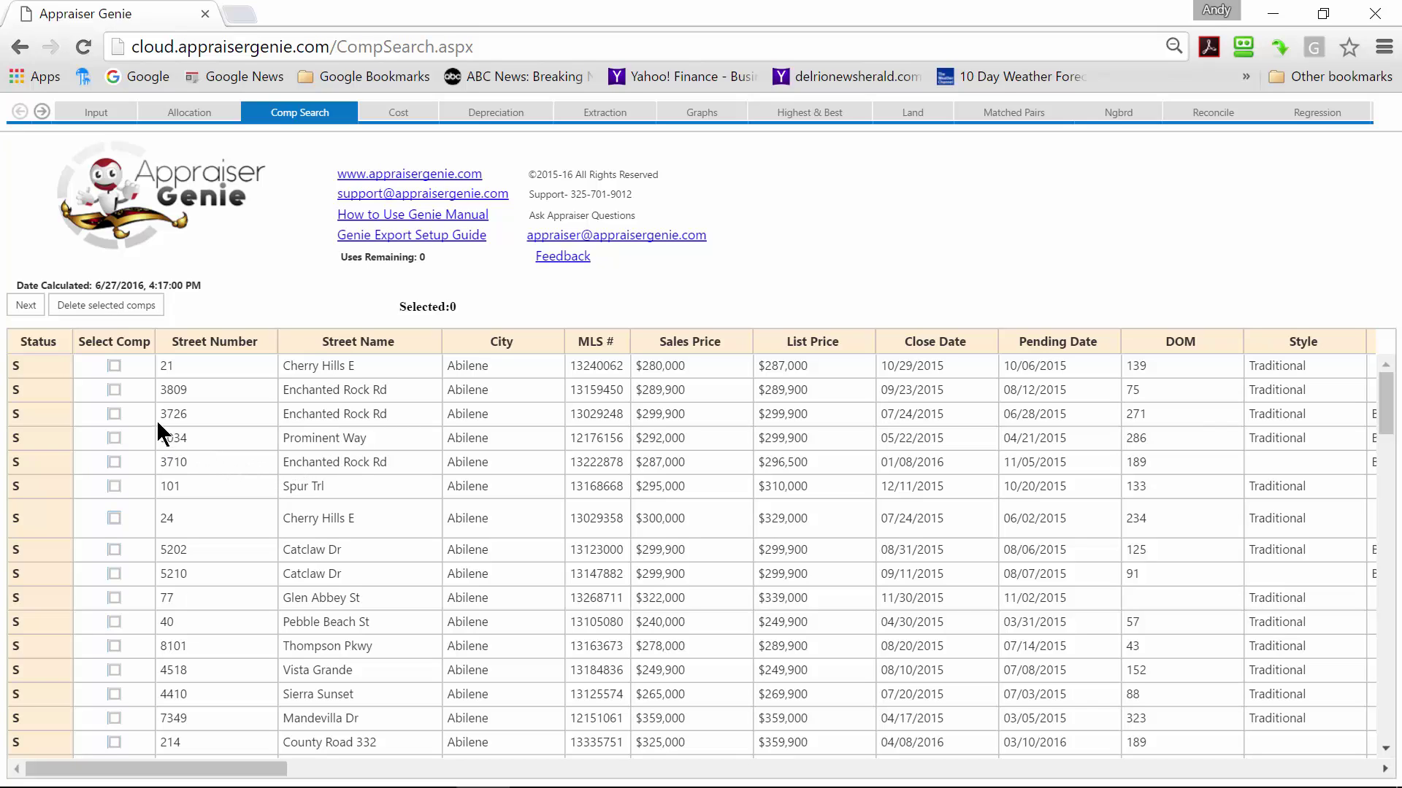
left_click(114, 389)
left_click(114, 413)
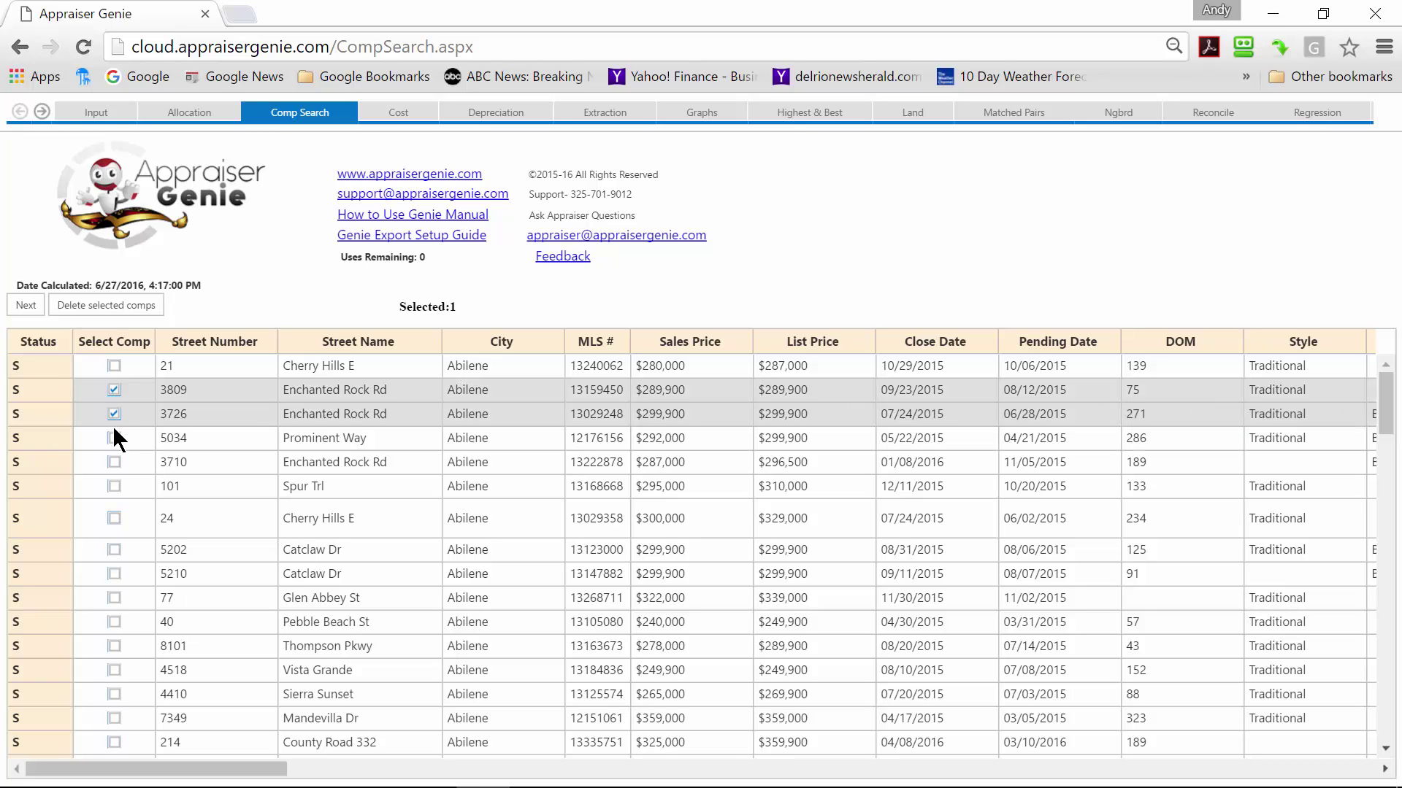
left_click(113, 437)
left_click(114, 461)
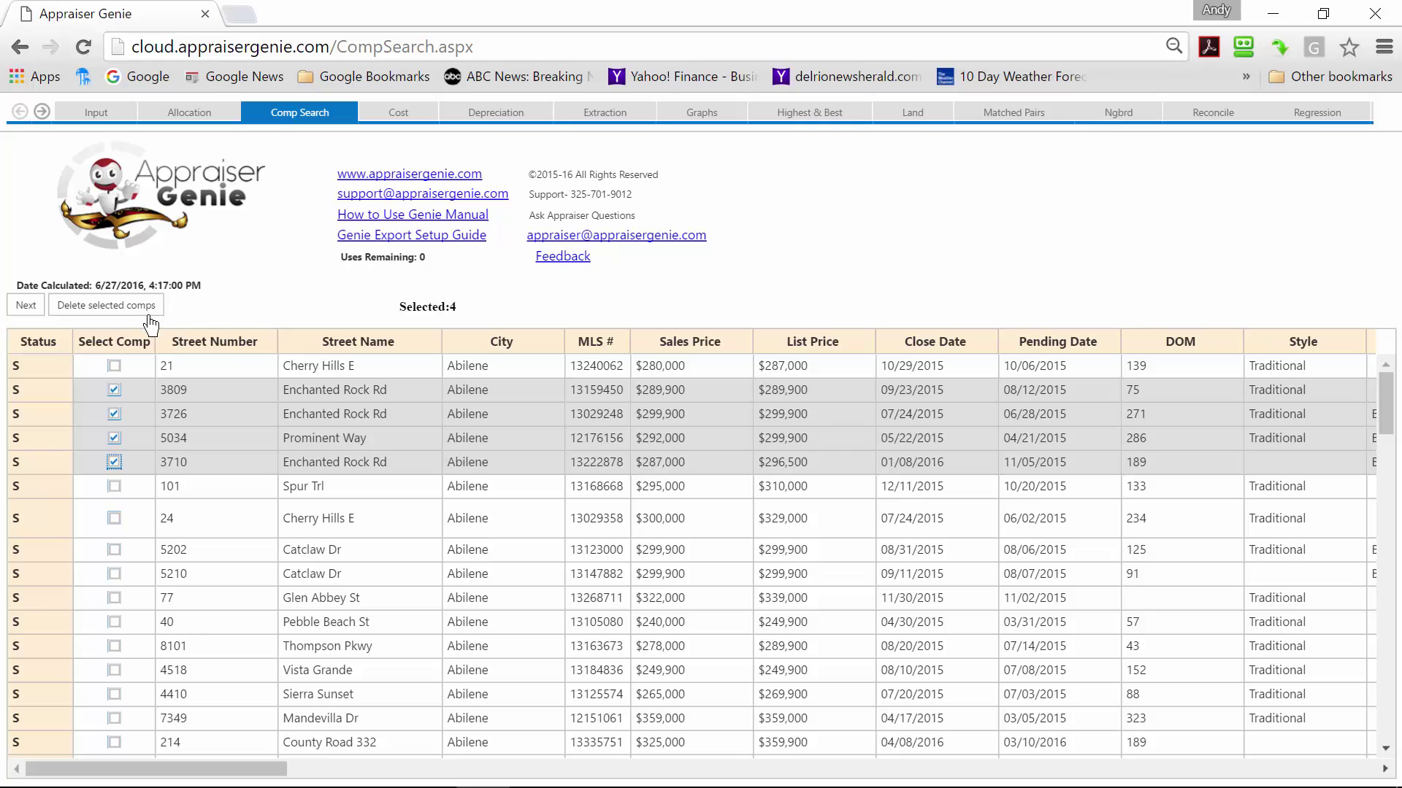
left_click(113, 307)
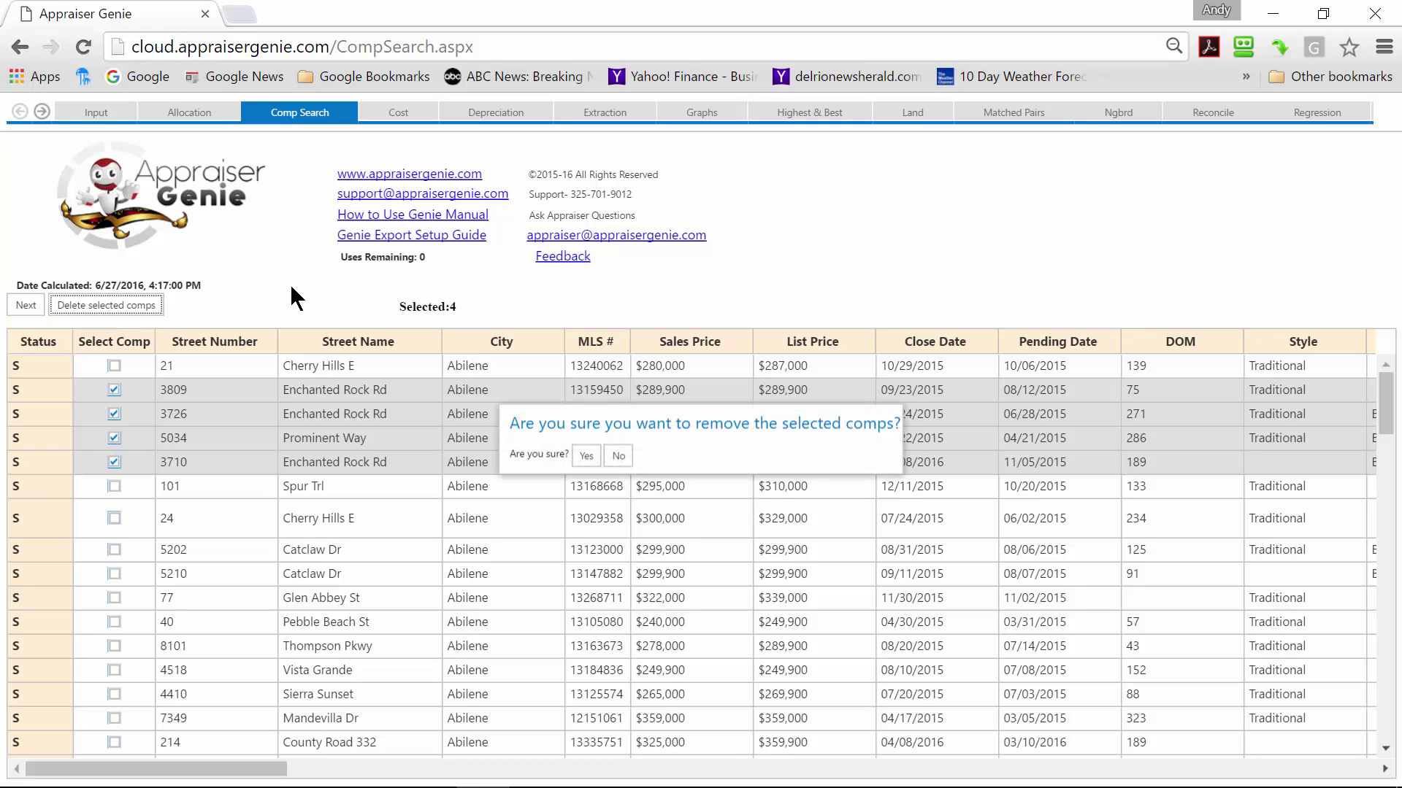
left_click(586, 456)
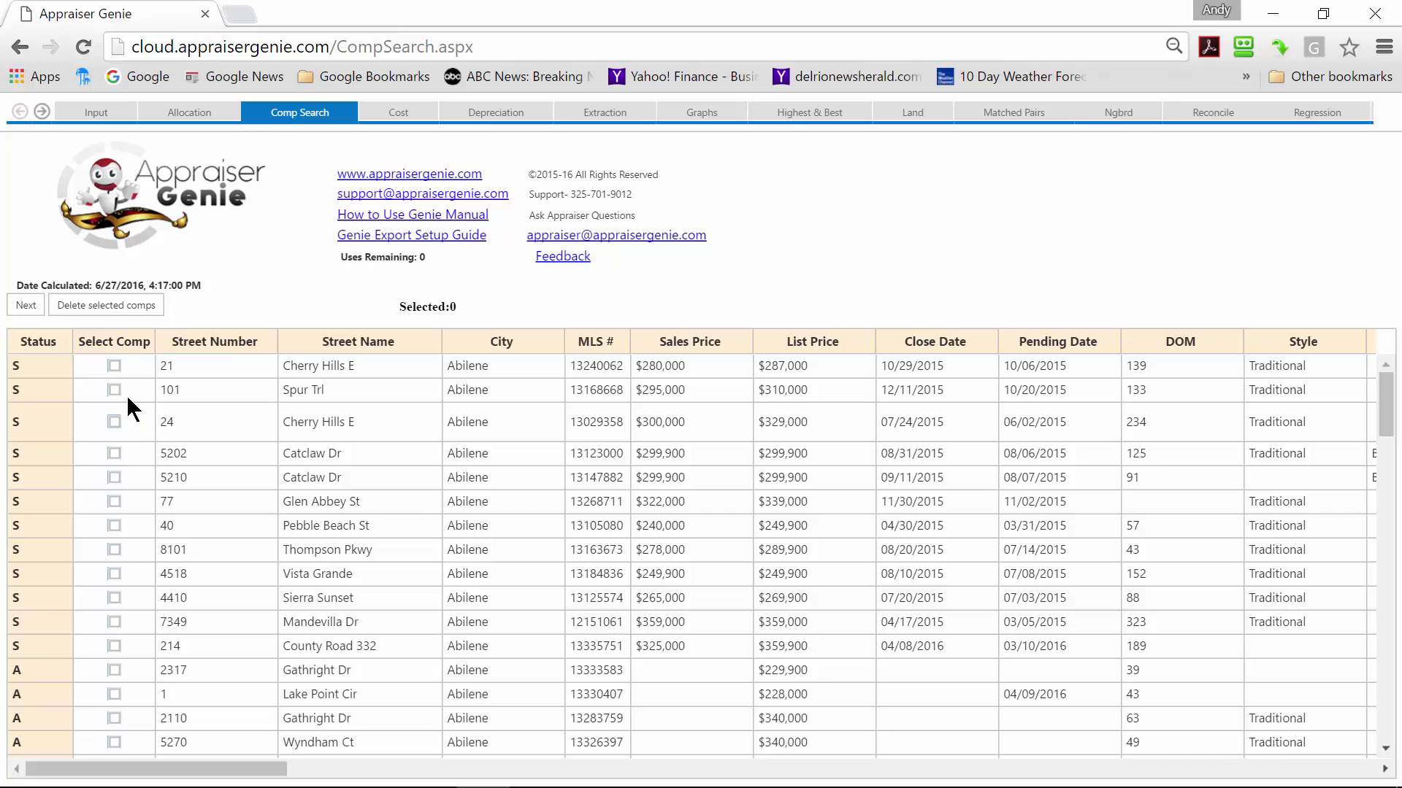
left_click(114, 366)
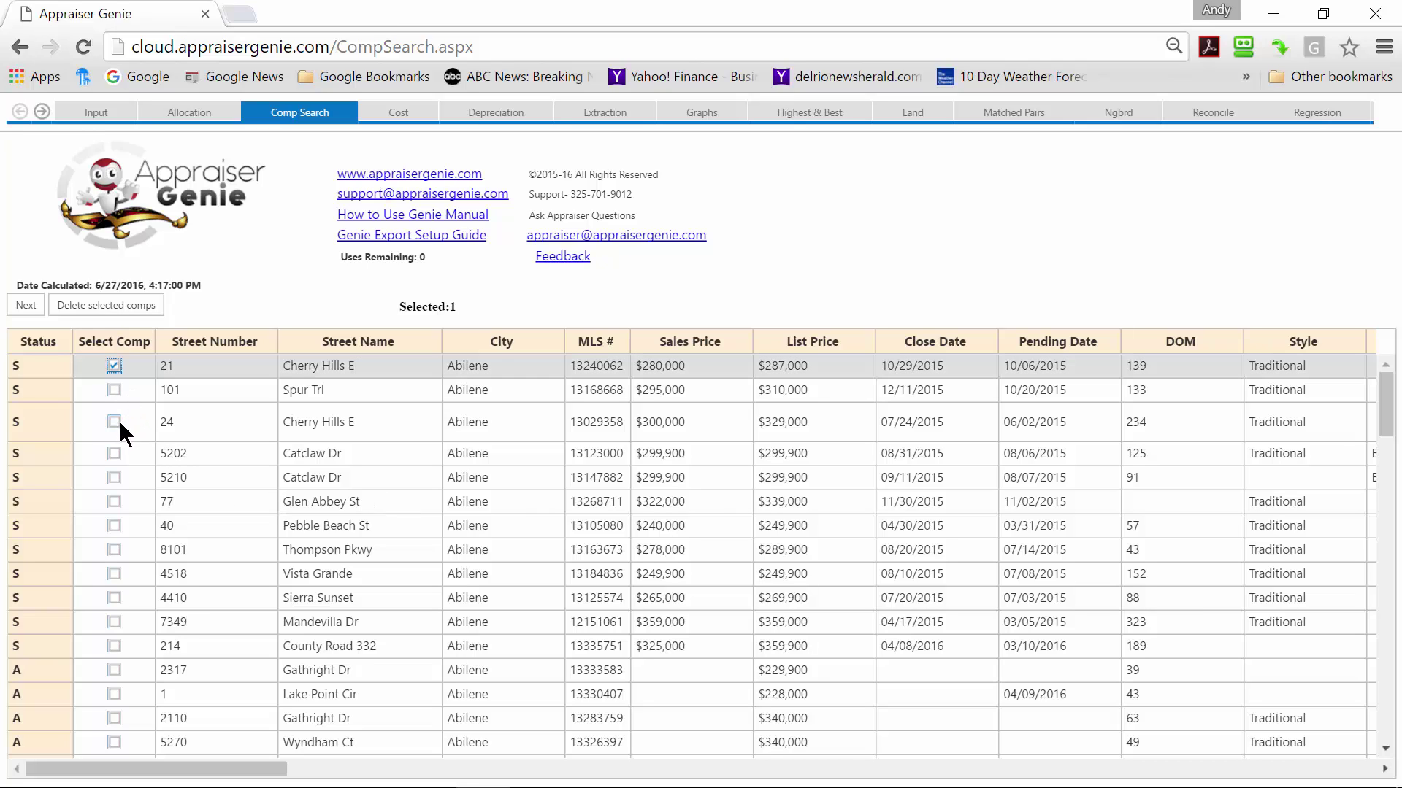
left_click(115, 422)
left_click(114, 502)
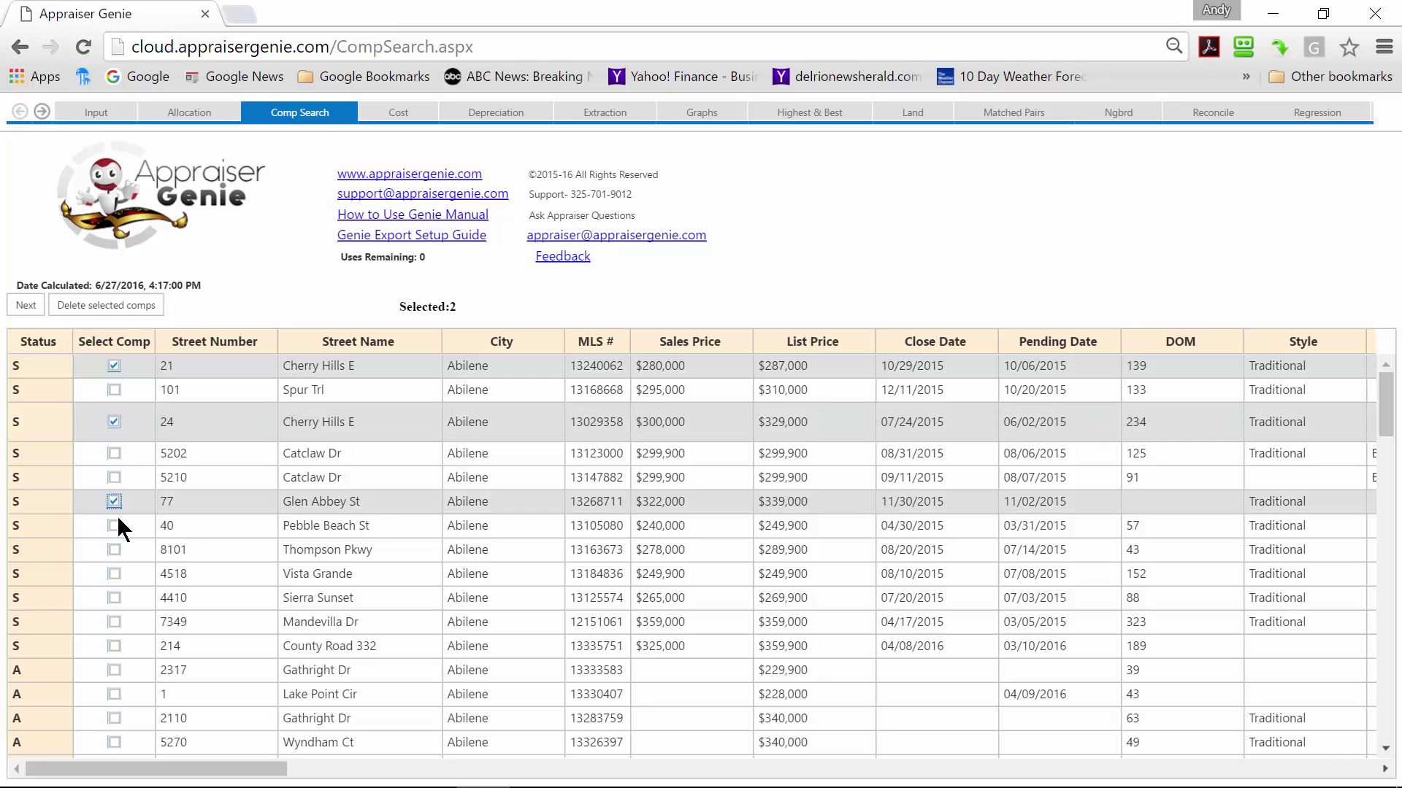
left_click(114, 526)
scroll(217, 559, "down", 5)
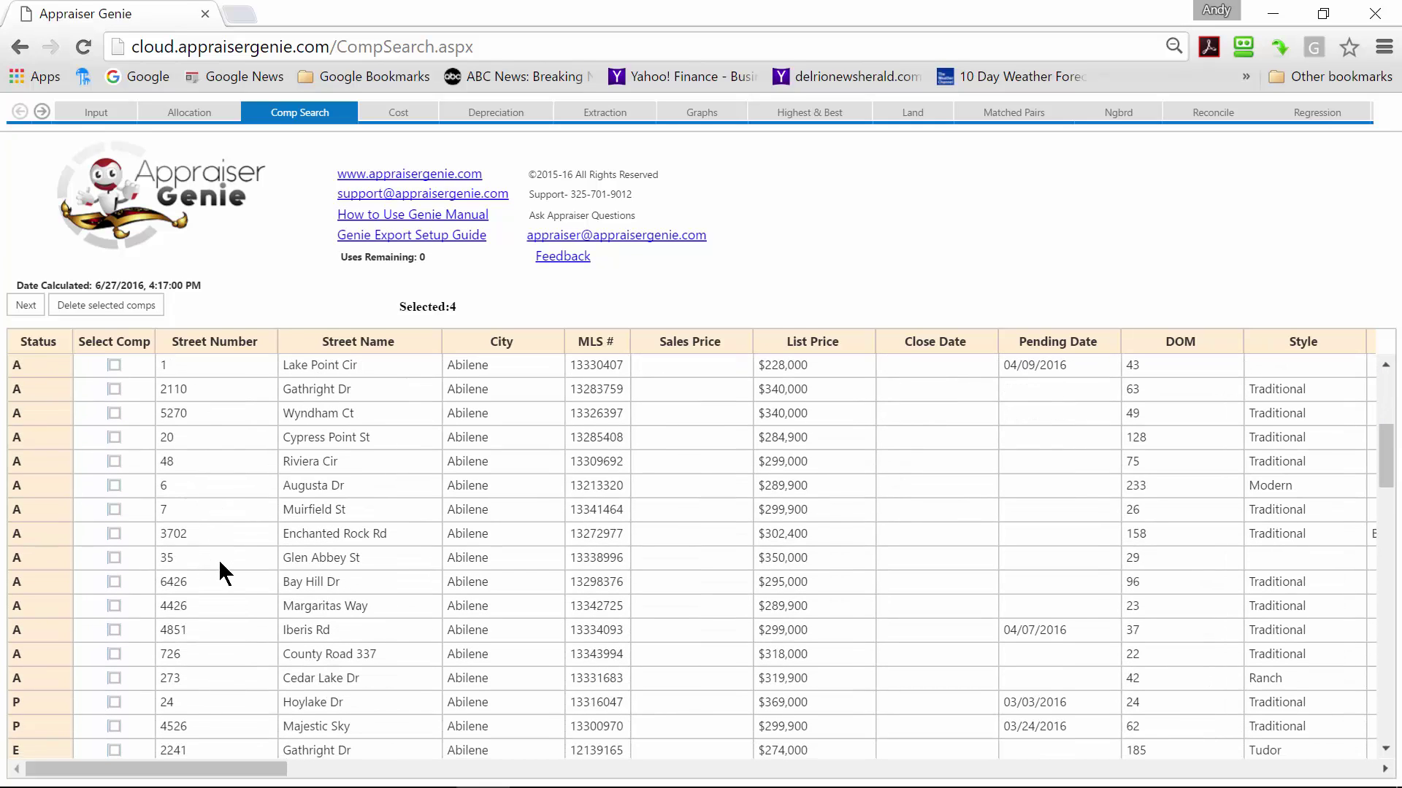
scroll(219, 564, "up", 3)
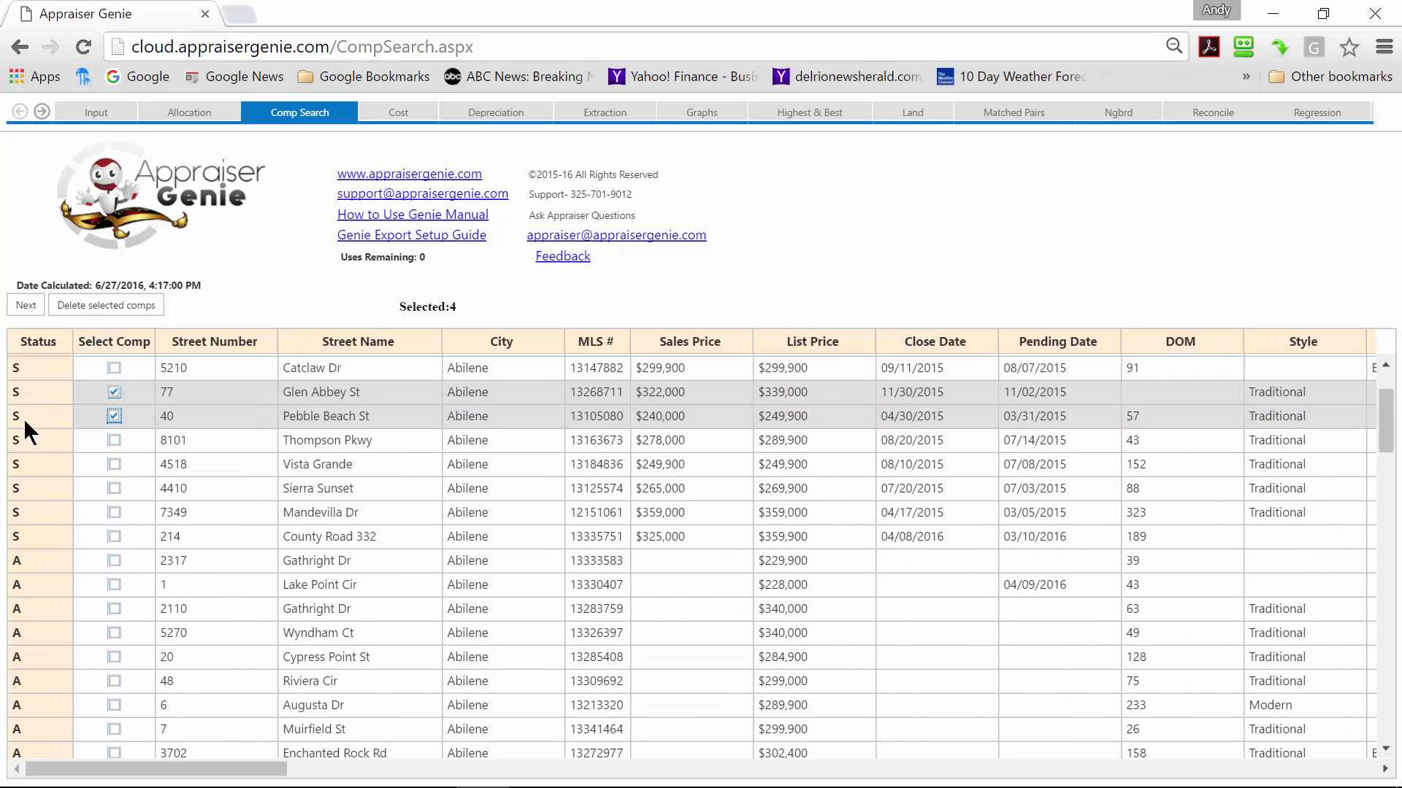
left_click(113, 561)
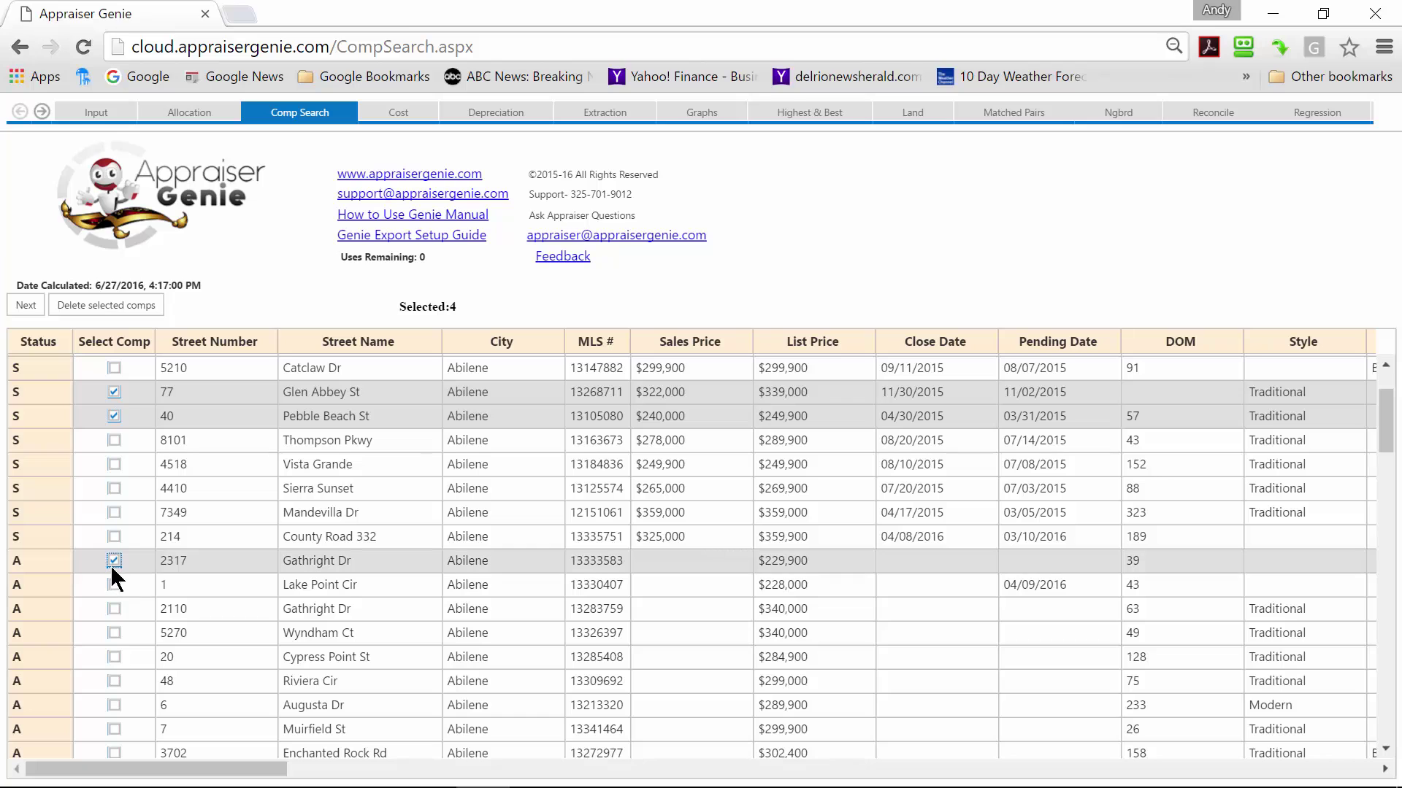
left_click(113, 609)
scroll(413, 616, "up", 3)
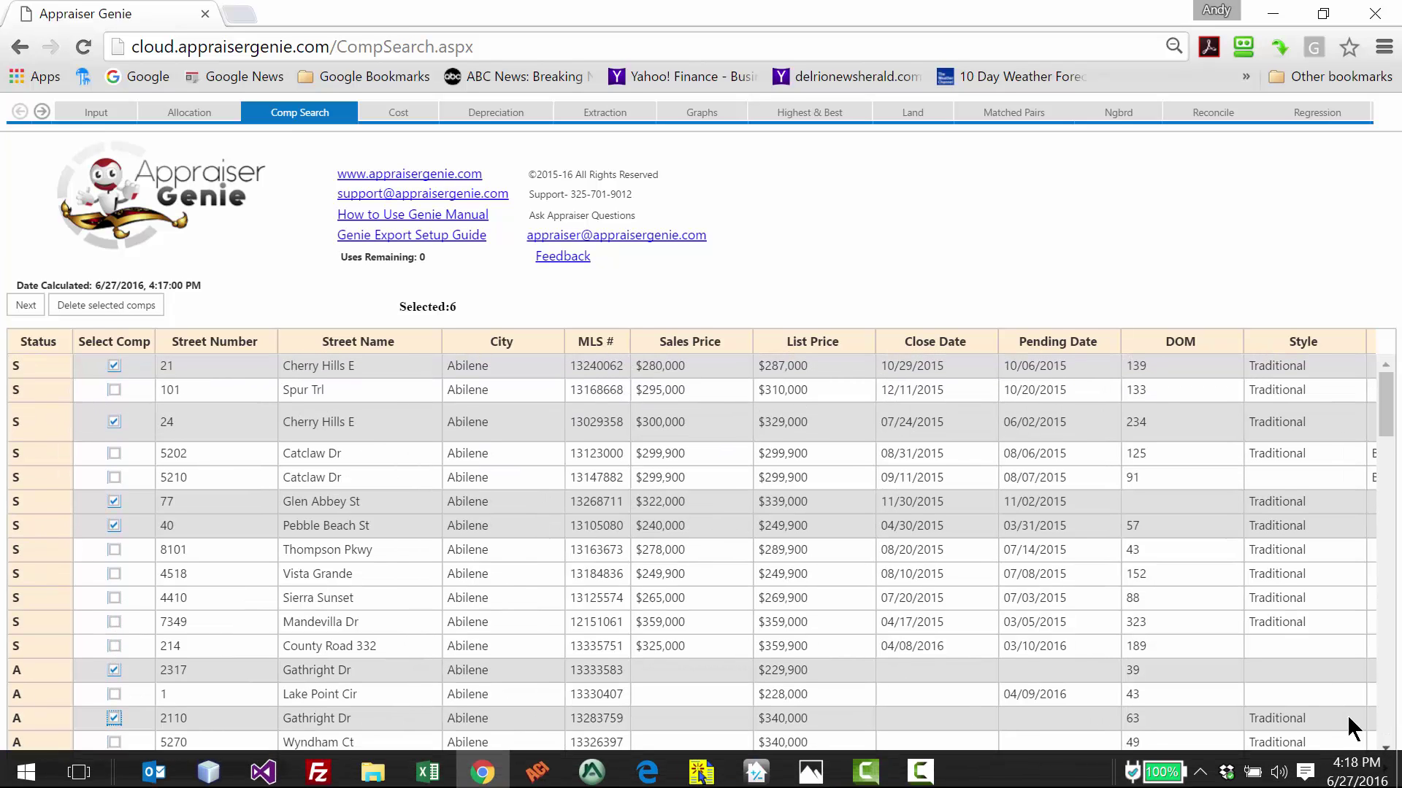
Step: Scroll the comp table right to the bedroom columns and sort it by Beds
left_click(1382, 769)
left_click(1382, 768)
left_click(1382, 769)
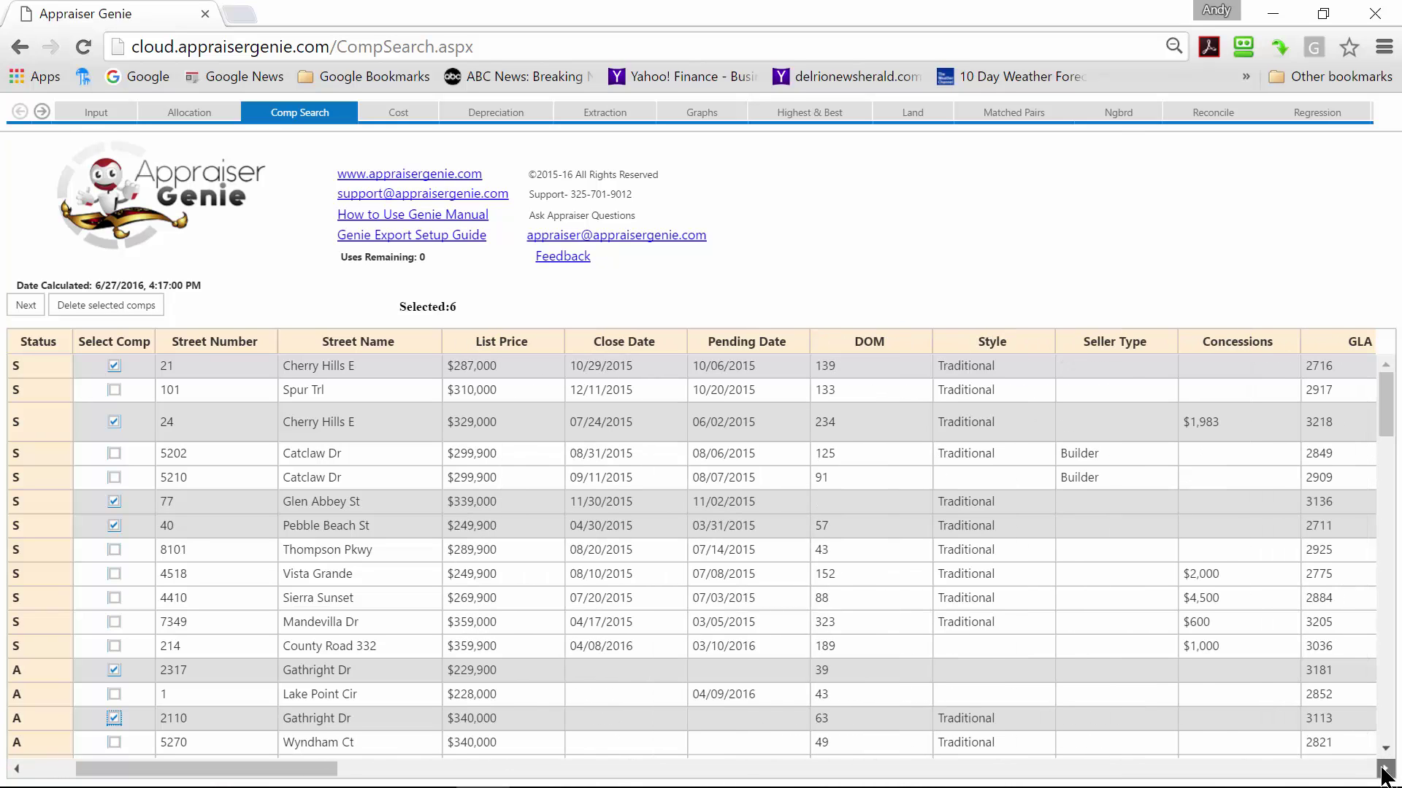
left_click(1382, 768)
left_click(1381, 769)
left_click(1382, 768)
left_click(1382, 768)
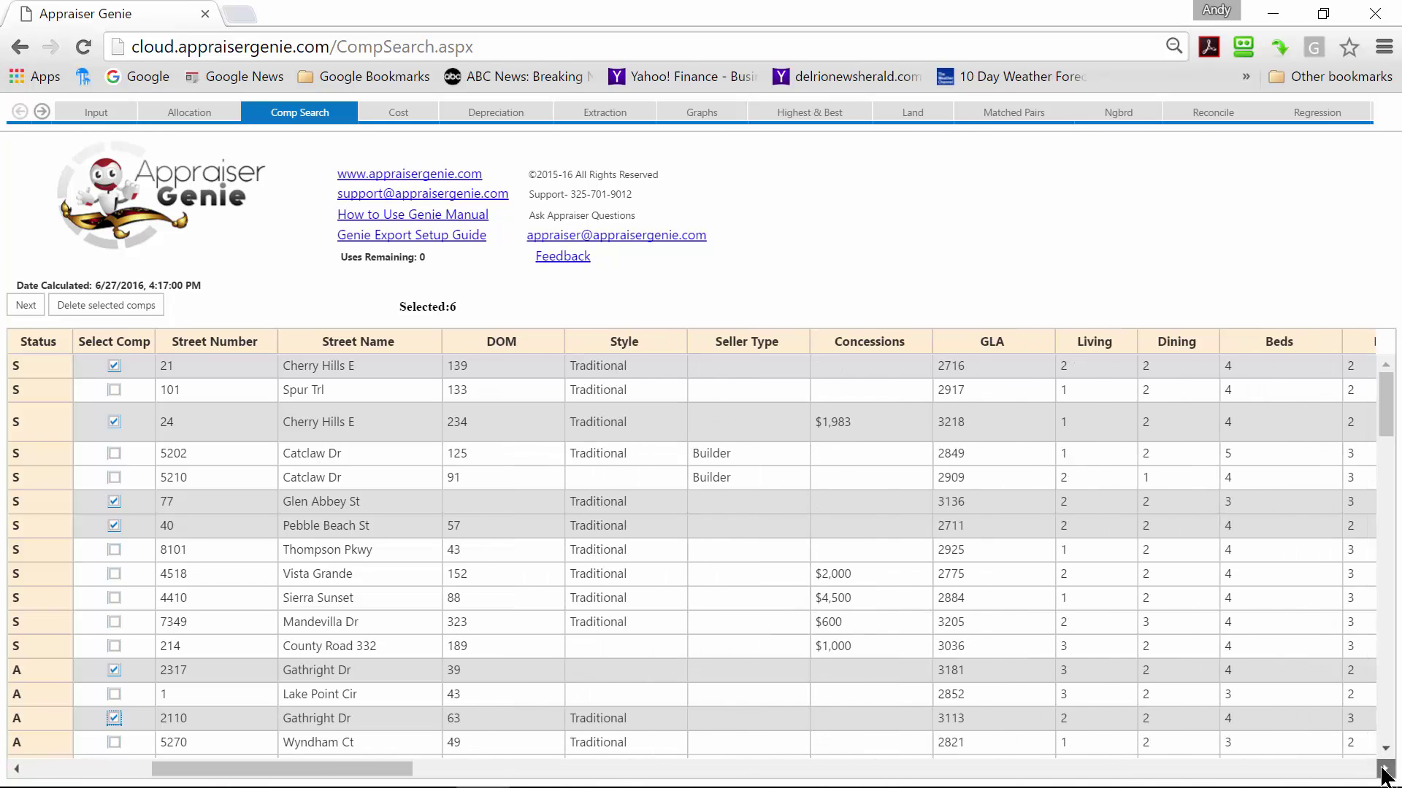
left_click(1382, 769)
left_click(1382, 768)
left_click(1382, 768)
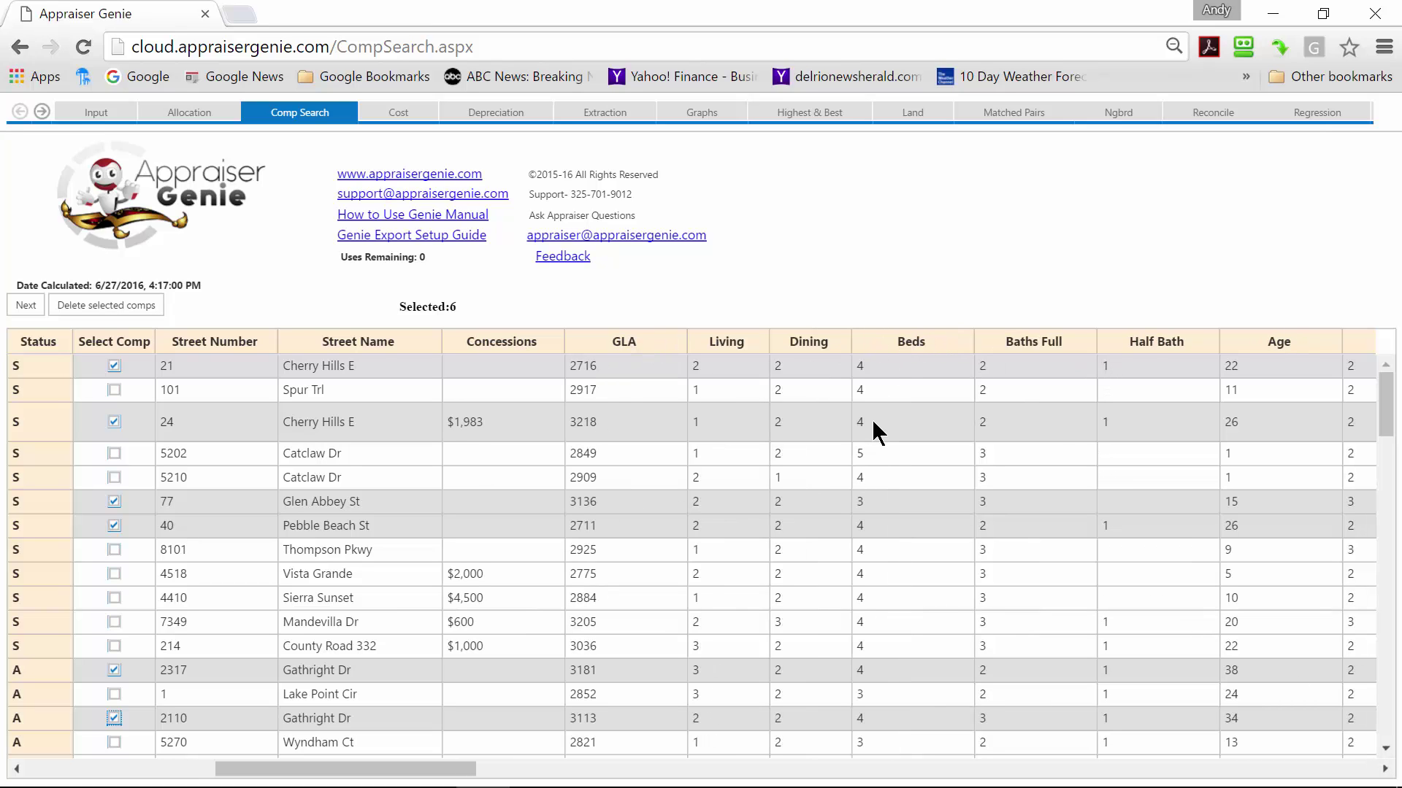
left_click(903, 344)
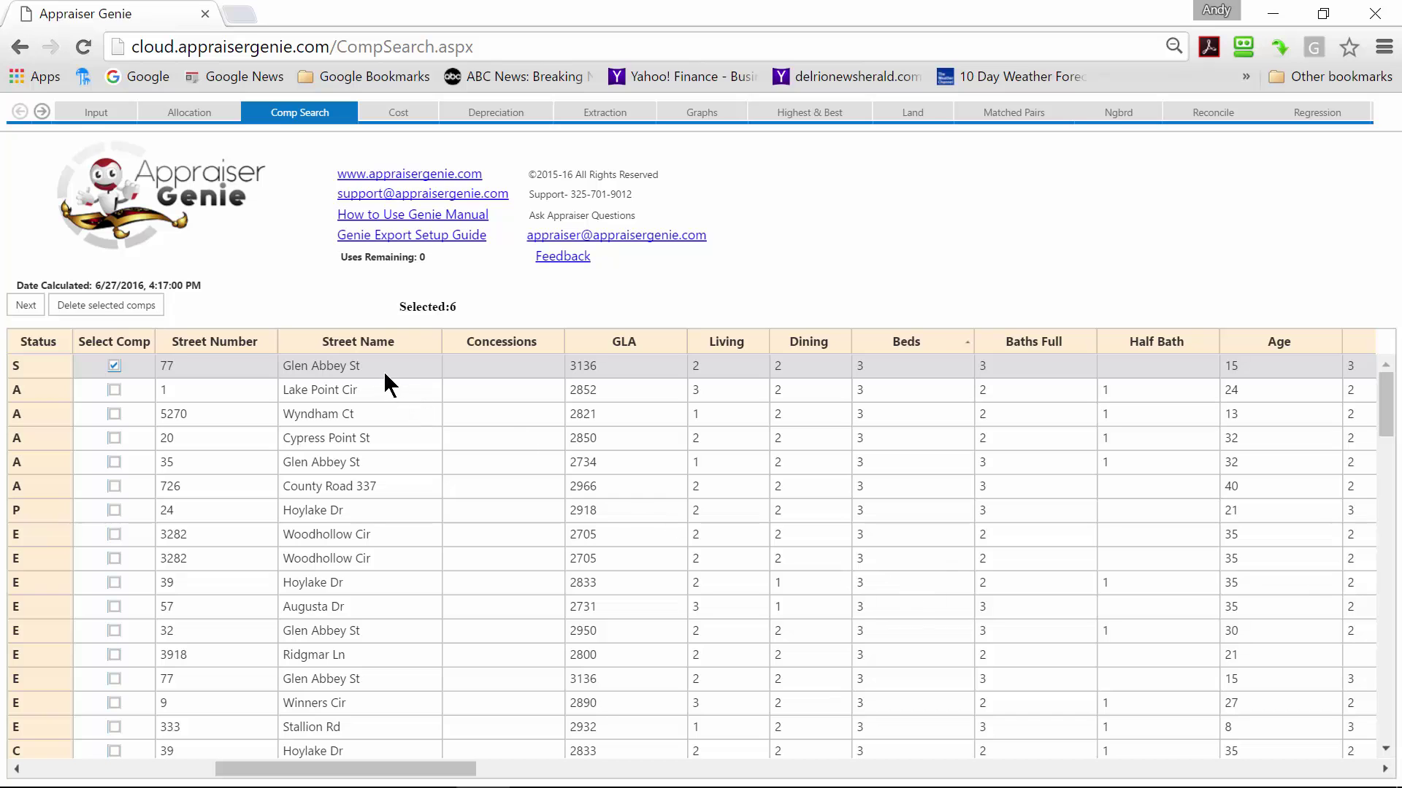
scroll(934, 512, "down", 15)
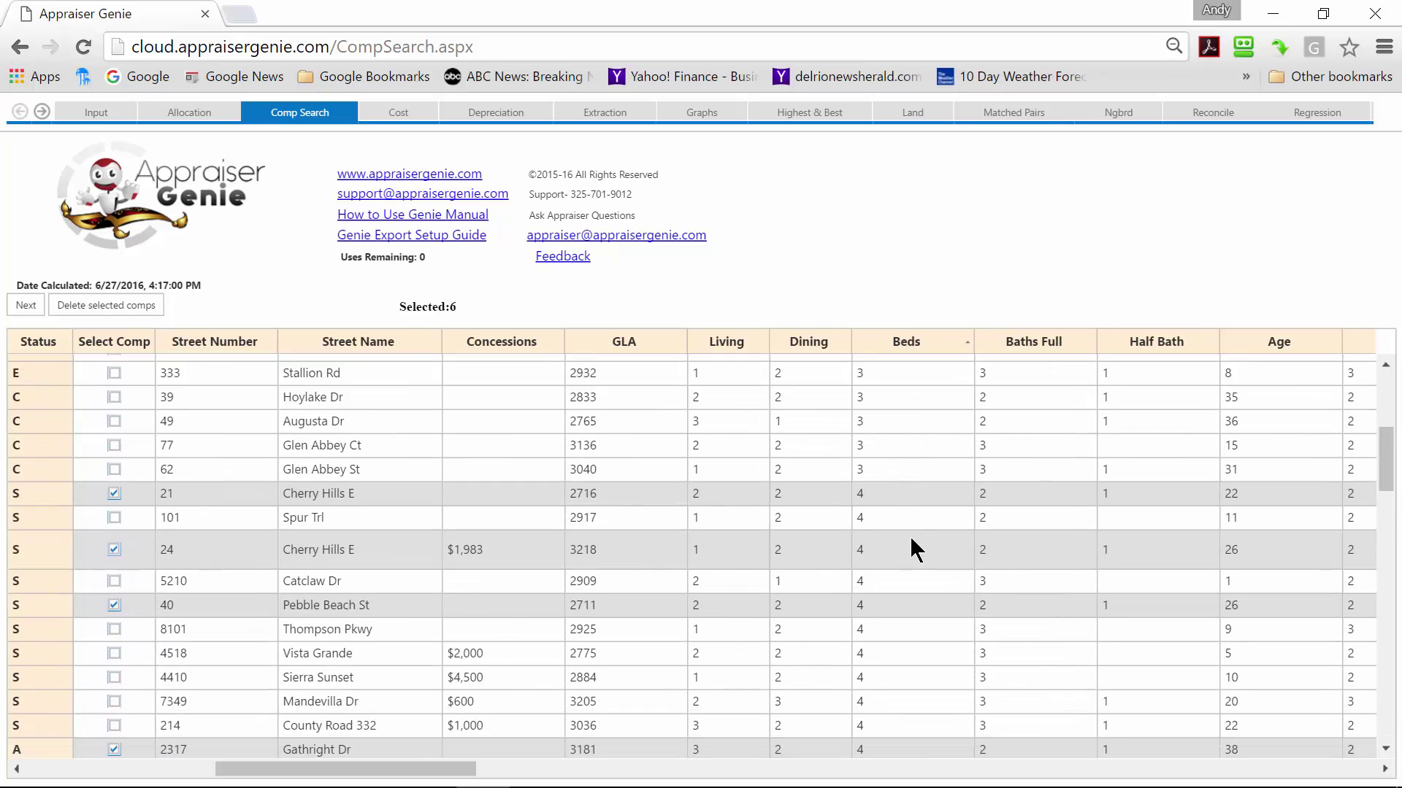
scroll(905, 562, "down", 15)
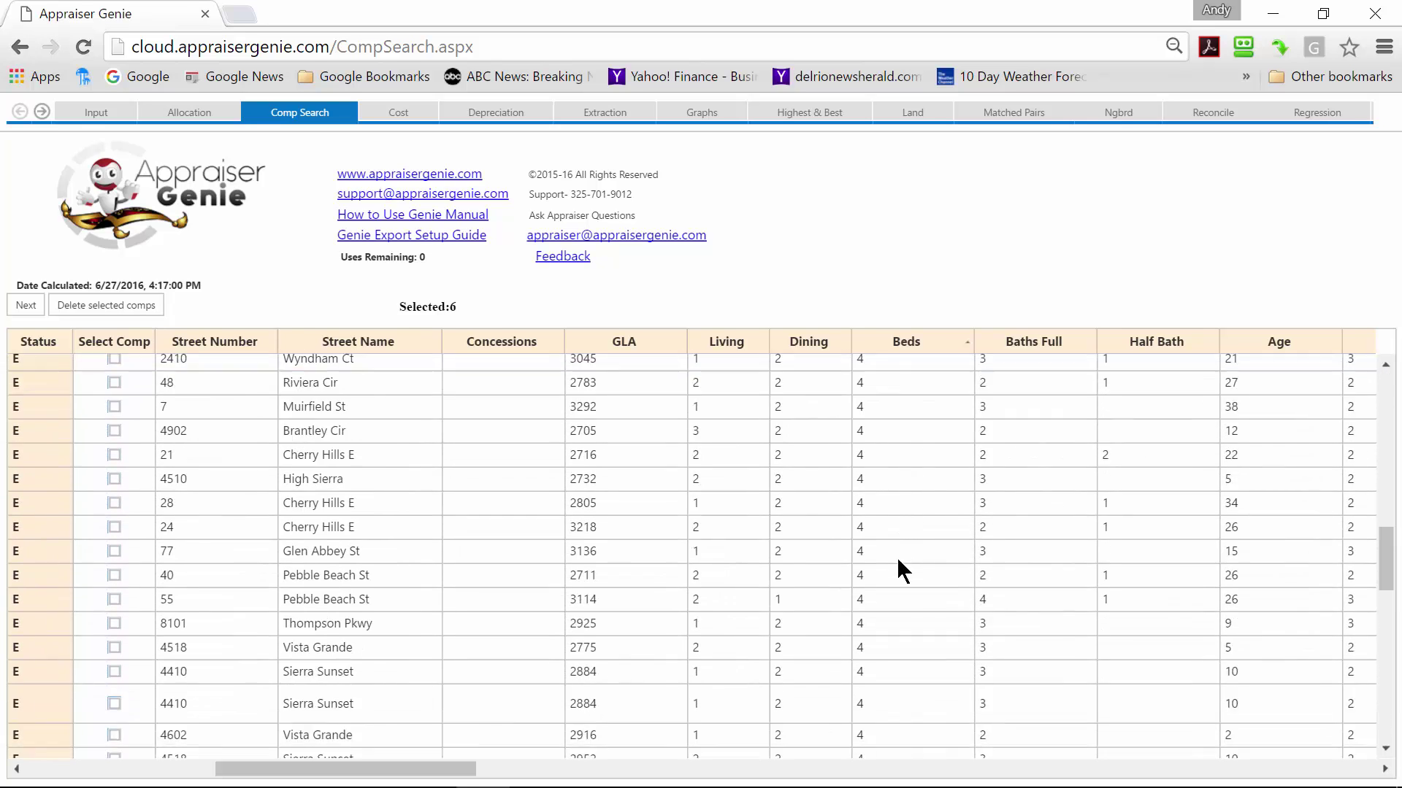
scroll(897, 557, "up", 20)
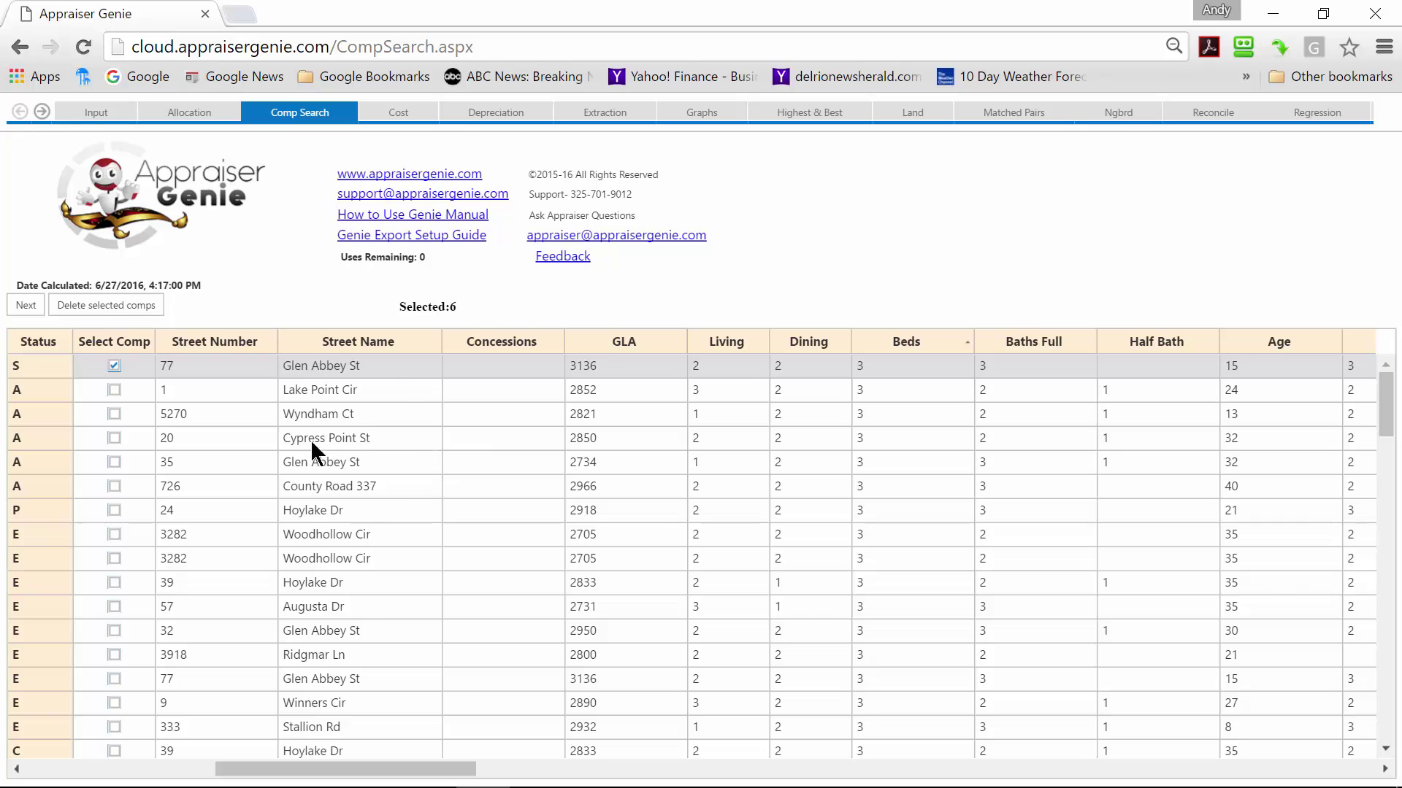
Step: Advance to the SideBySide comparison page of the six chosen comps
left_click(28, 307)
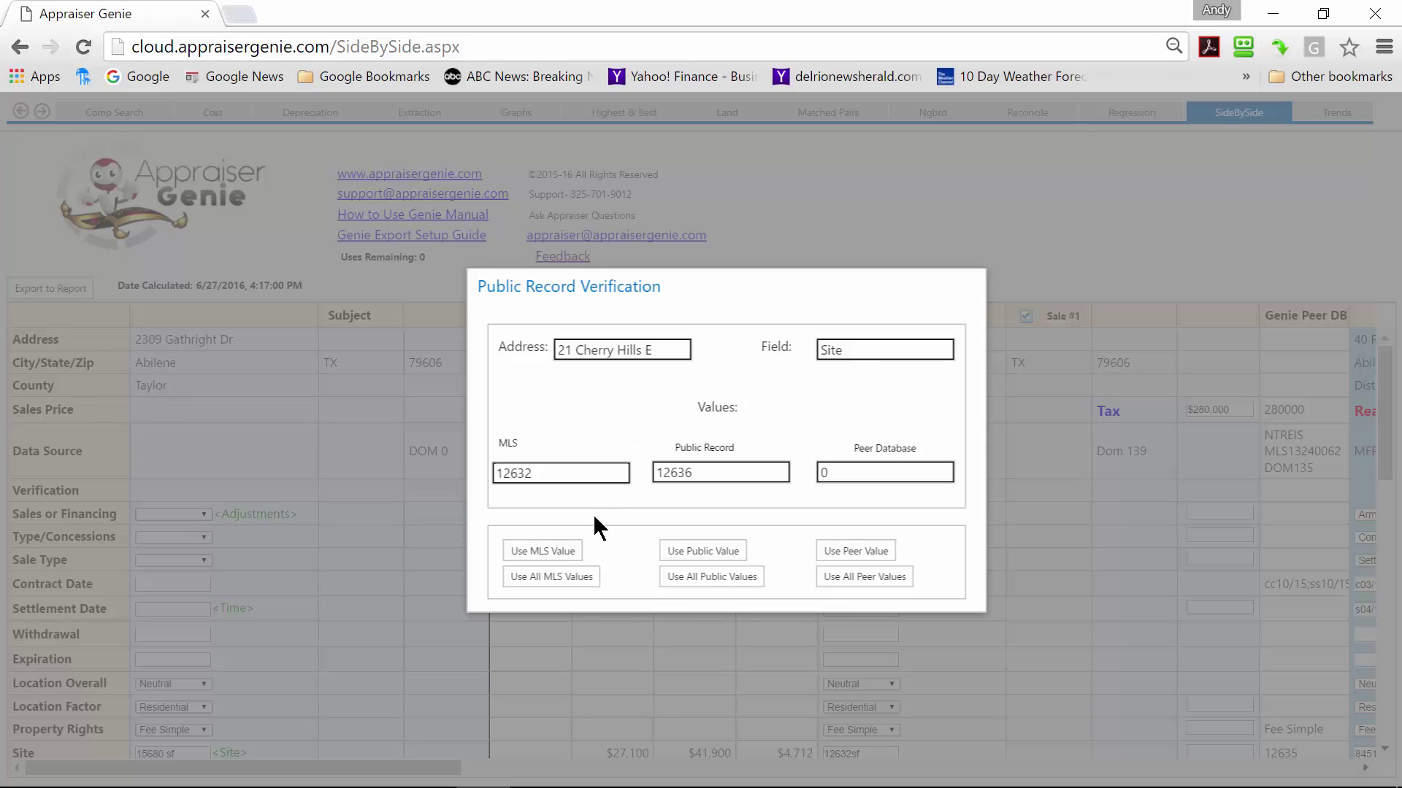
Step: Use all public record values, making Sale #1 Site 12636sf
left_click(562, 552)
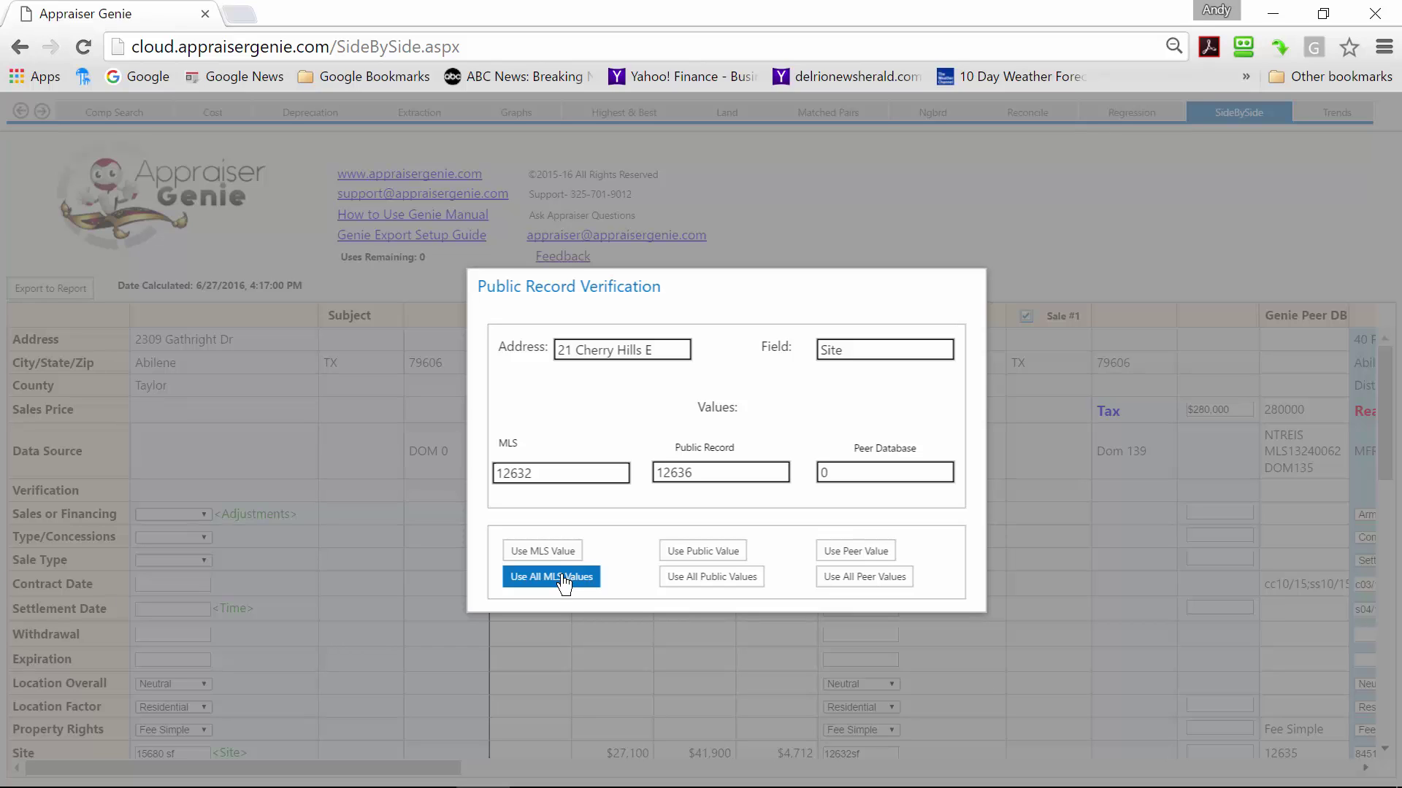
left_click(708, 579)
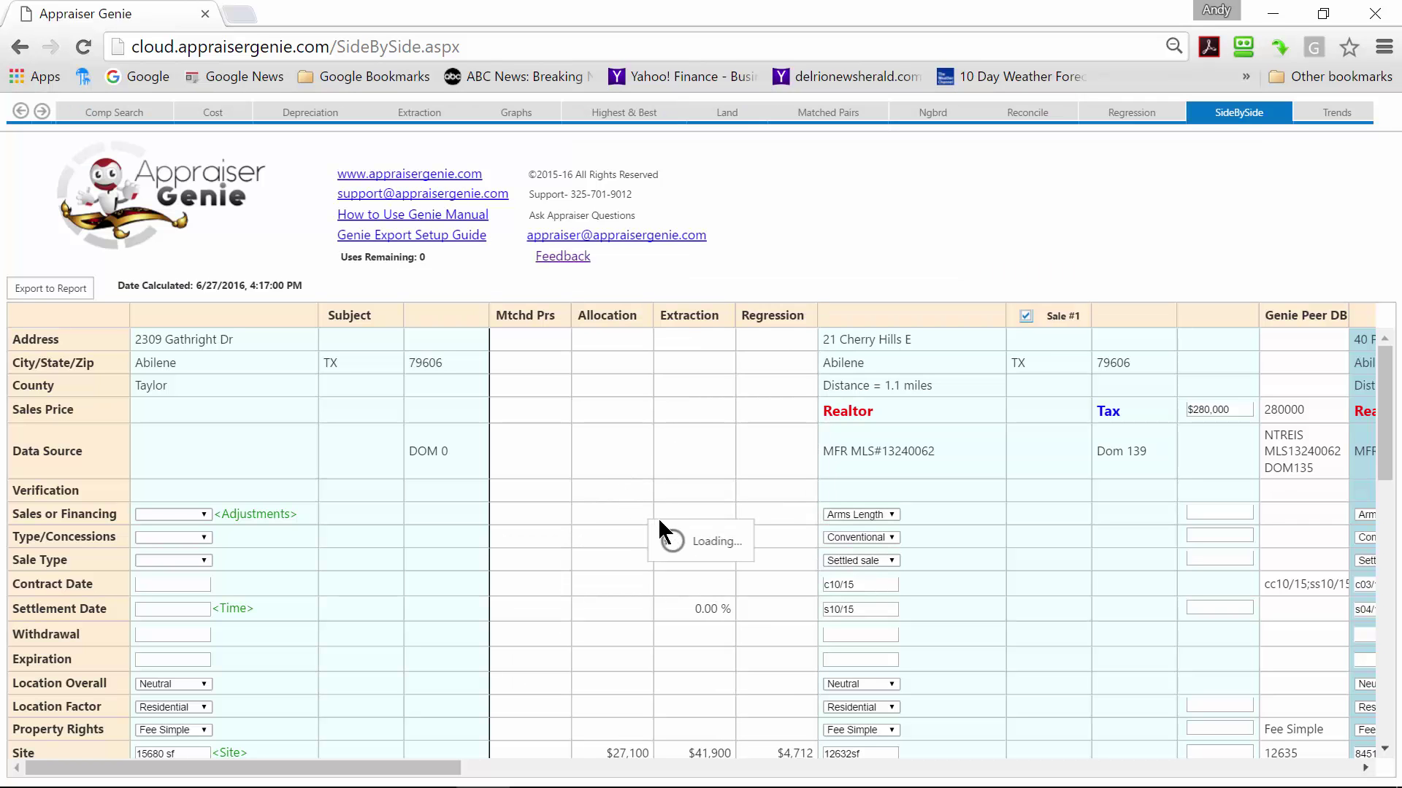
scroll(643, 526, "down", 3)
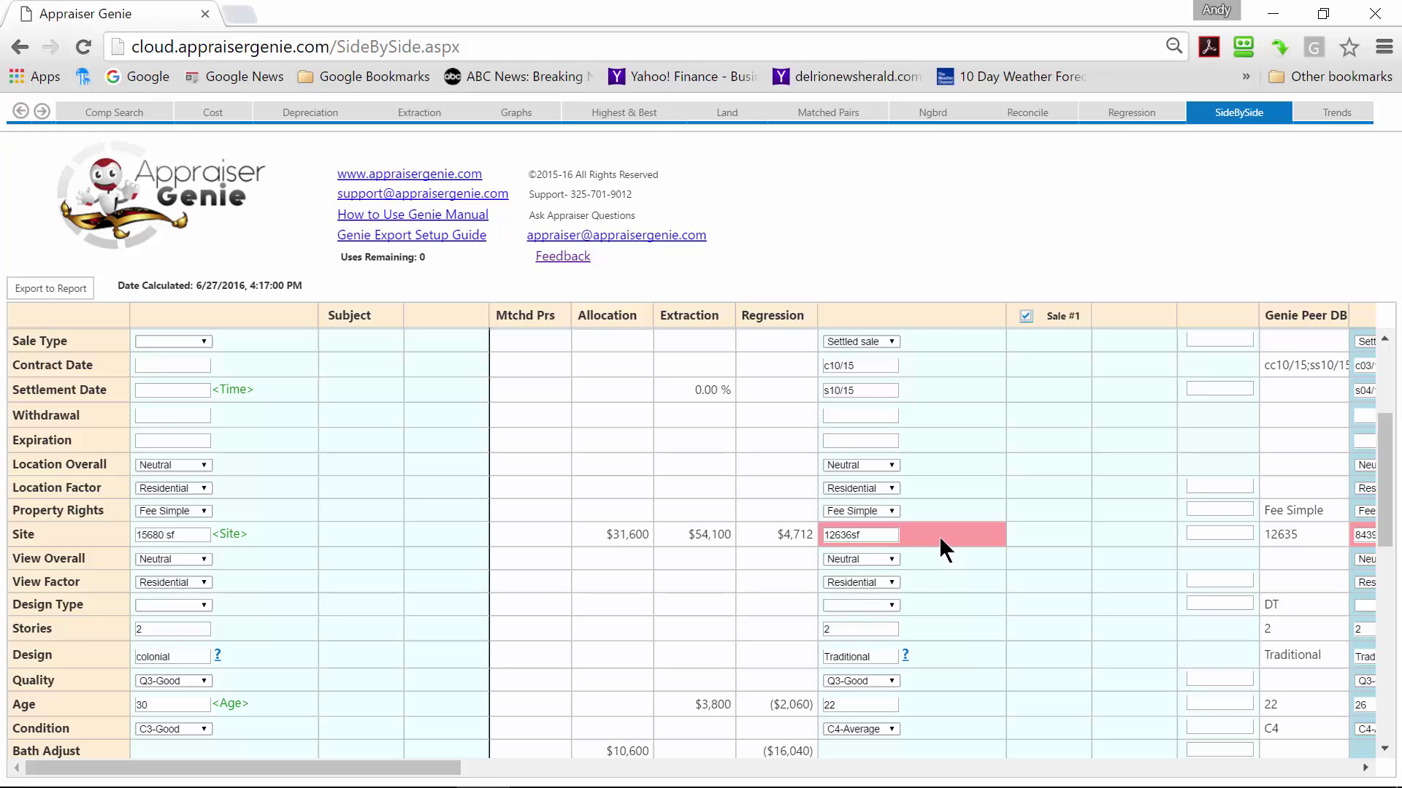
scroll(923, 535, "down", 3)
scroll(916, 544, "down", 5)
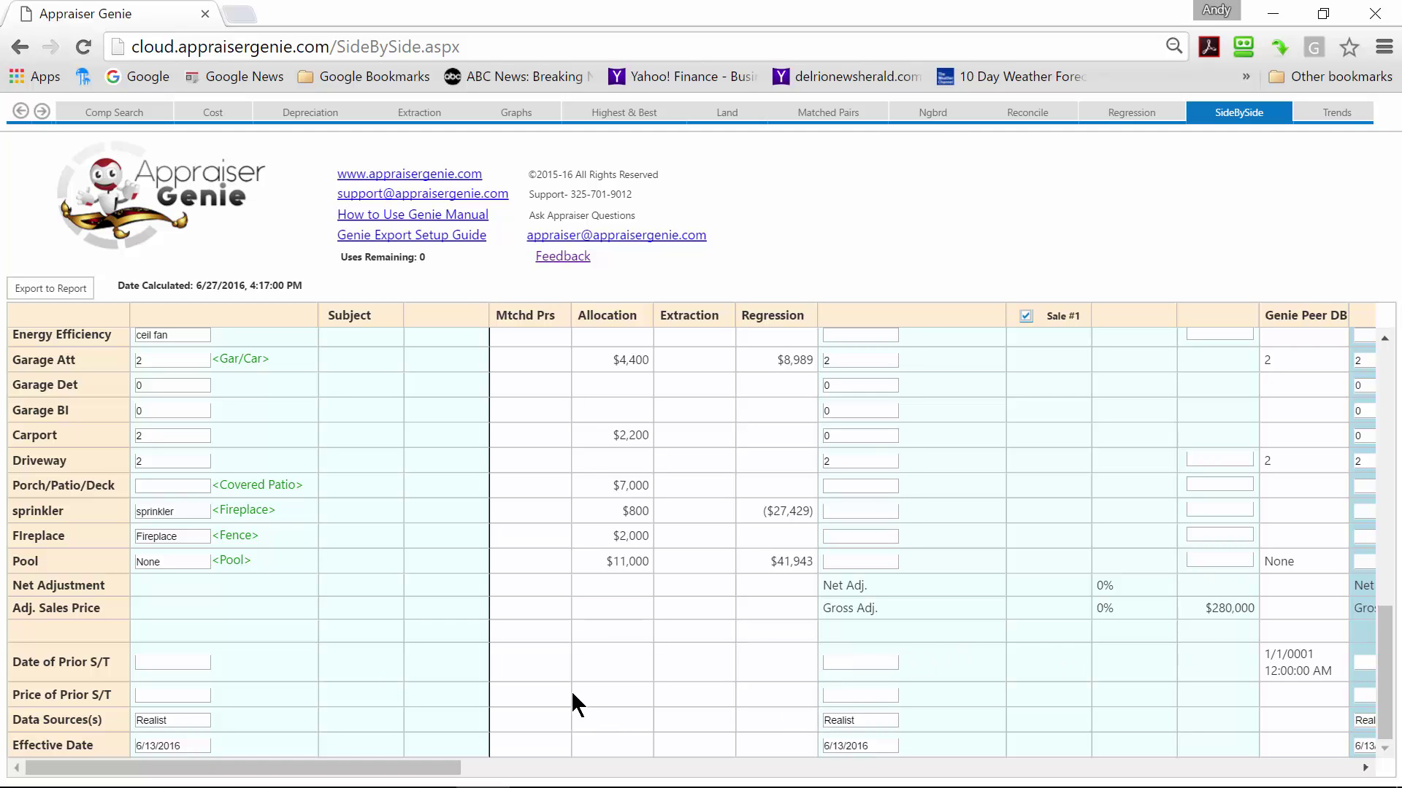
scroll(599, 686, "up", 2)
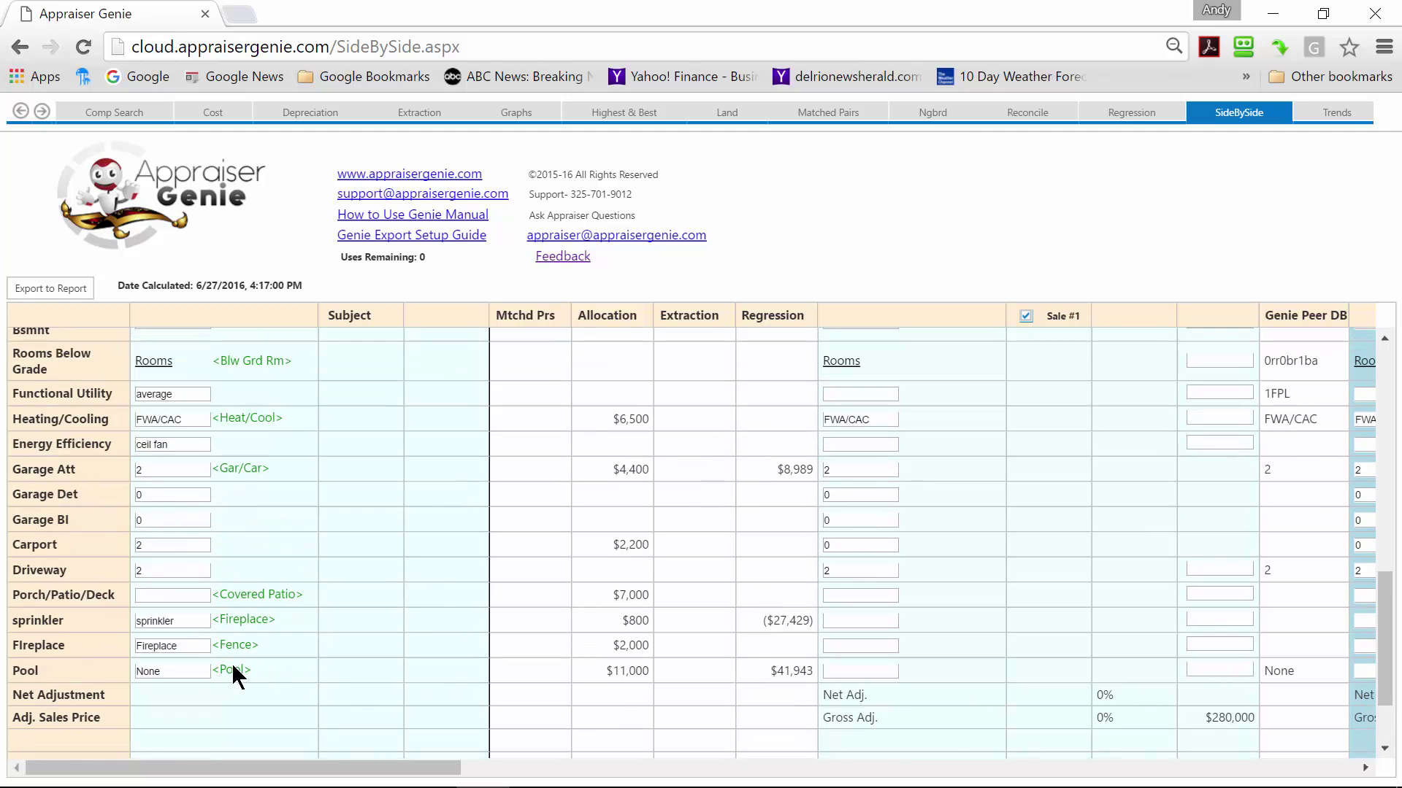
scroll(254, 413, "up", 6)
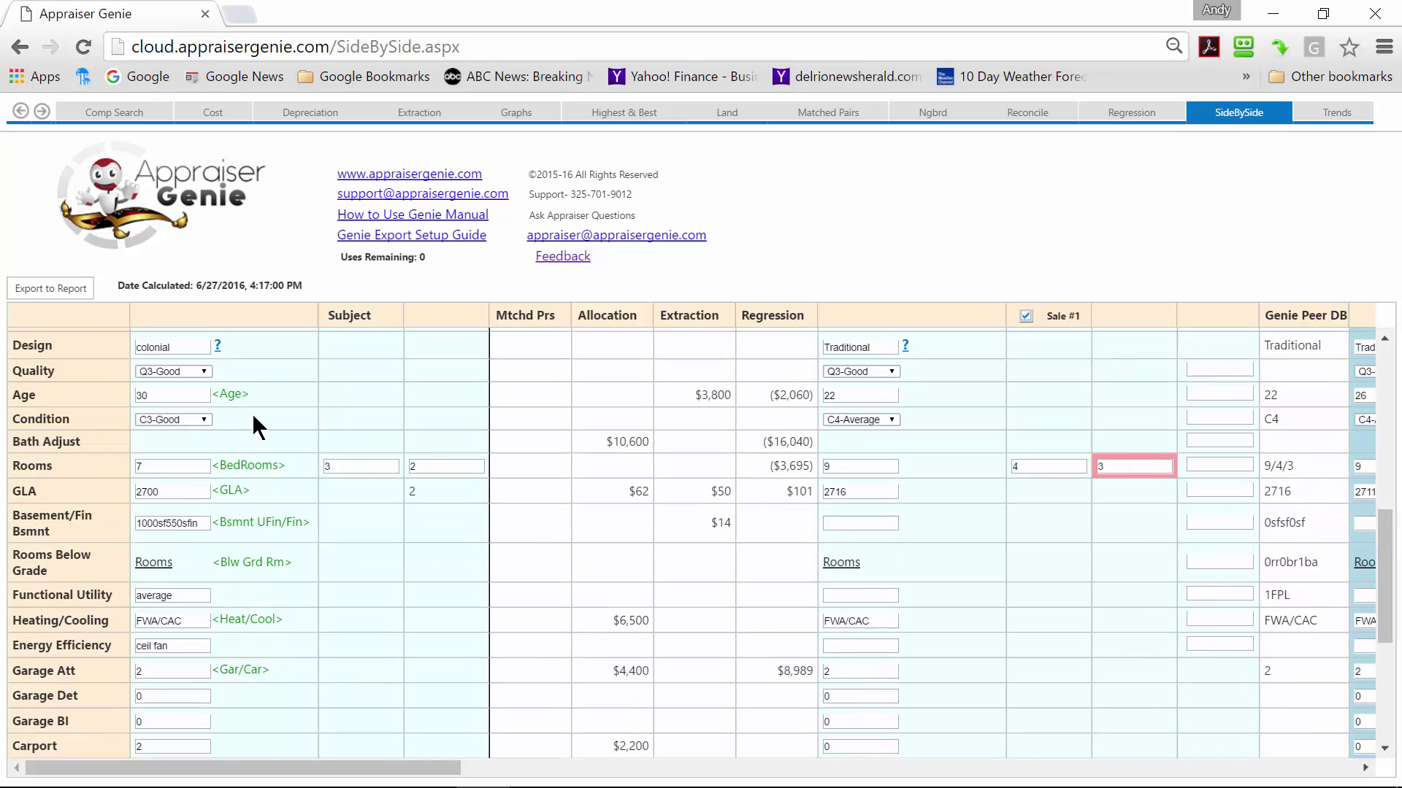
scroll(251, 414, "up", 2)
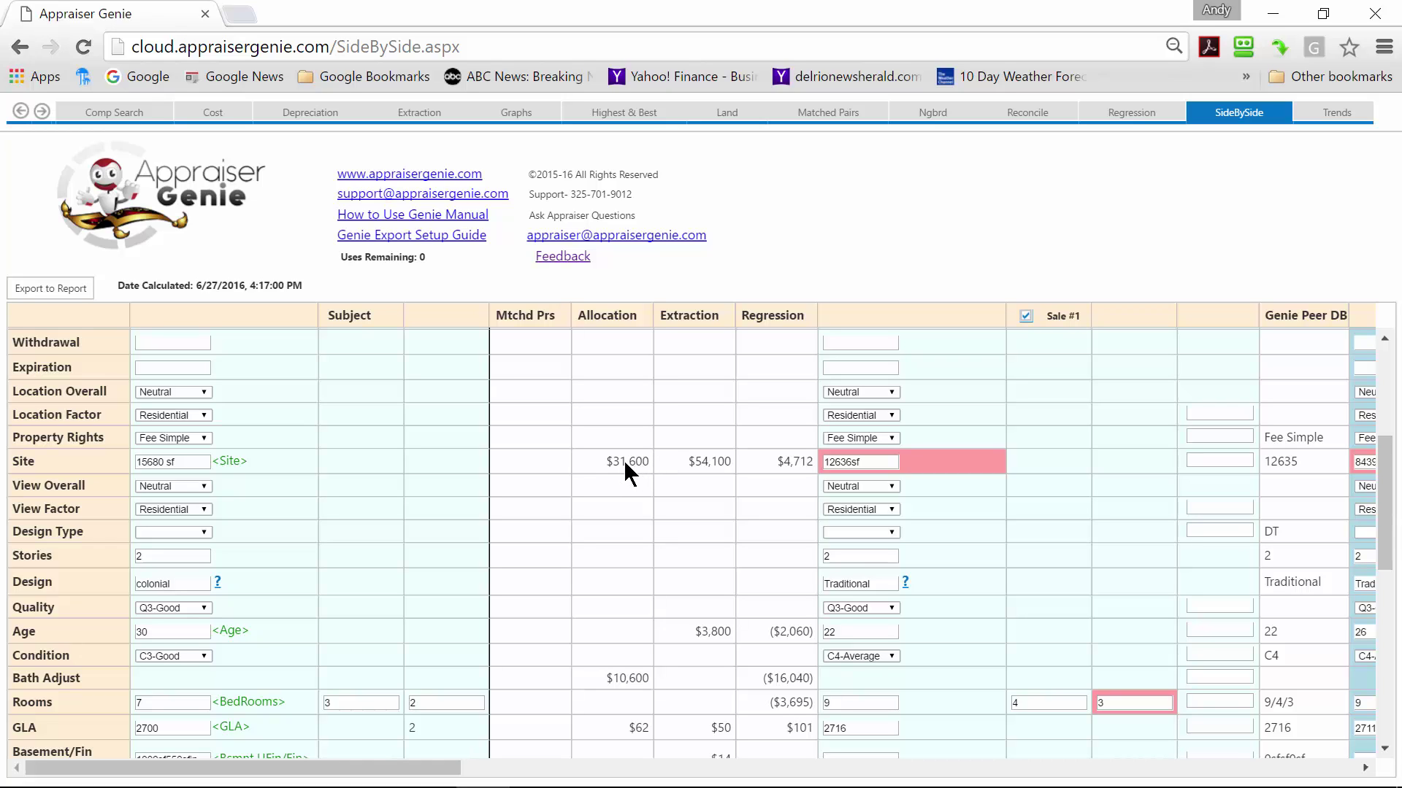
Step: Apply the Site, GLA ($62/sq ft) and attached garage allocation adjustments to comparable Sale #1
left_click(624, 460)
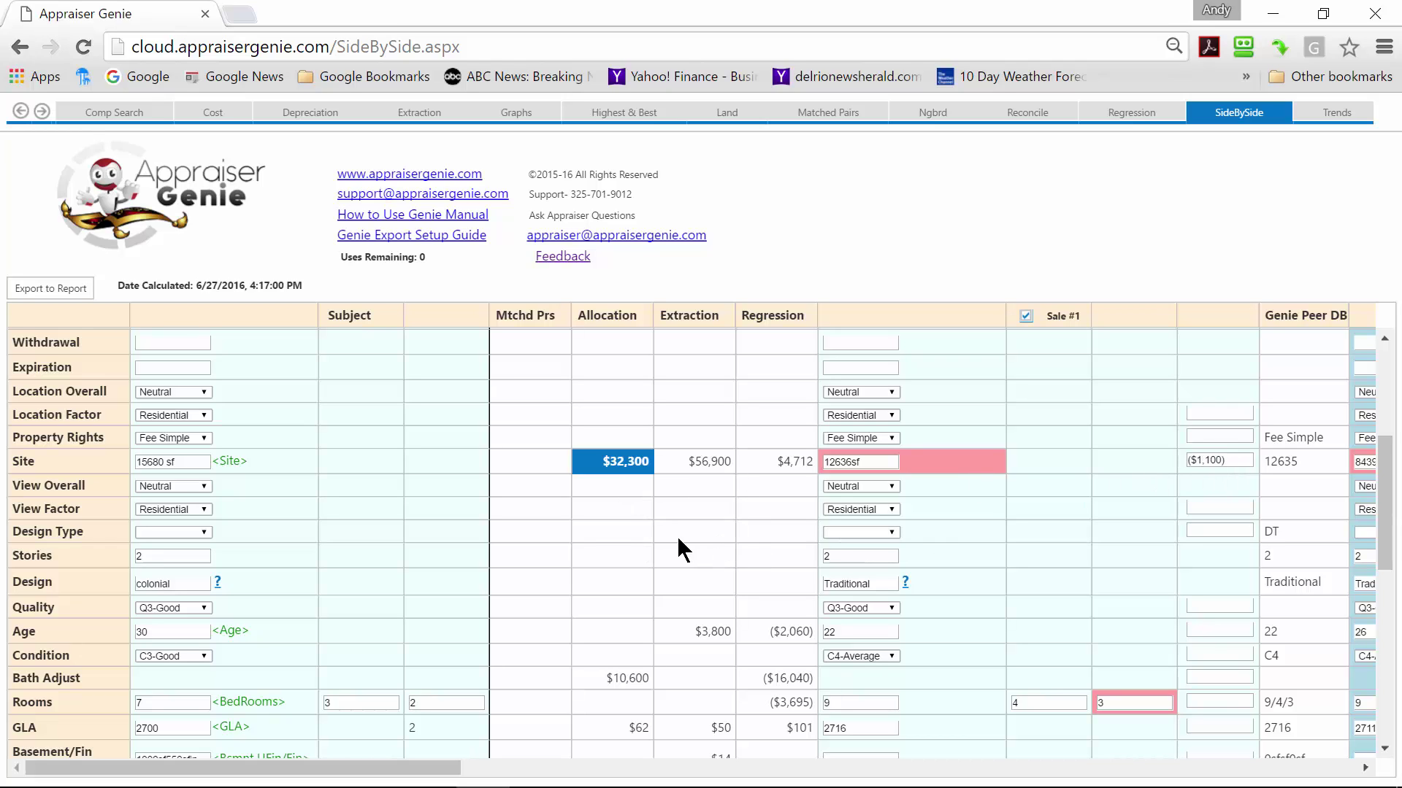
scroll(677, 544, "down", 2)
scroll(676, 547, "down", 2)
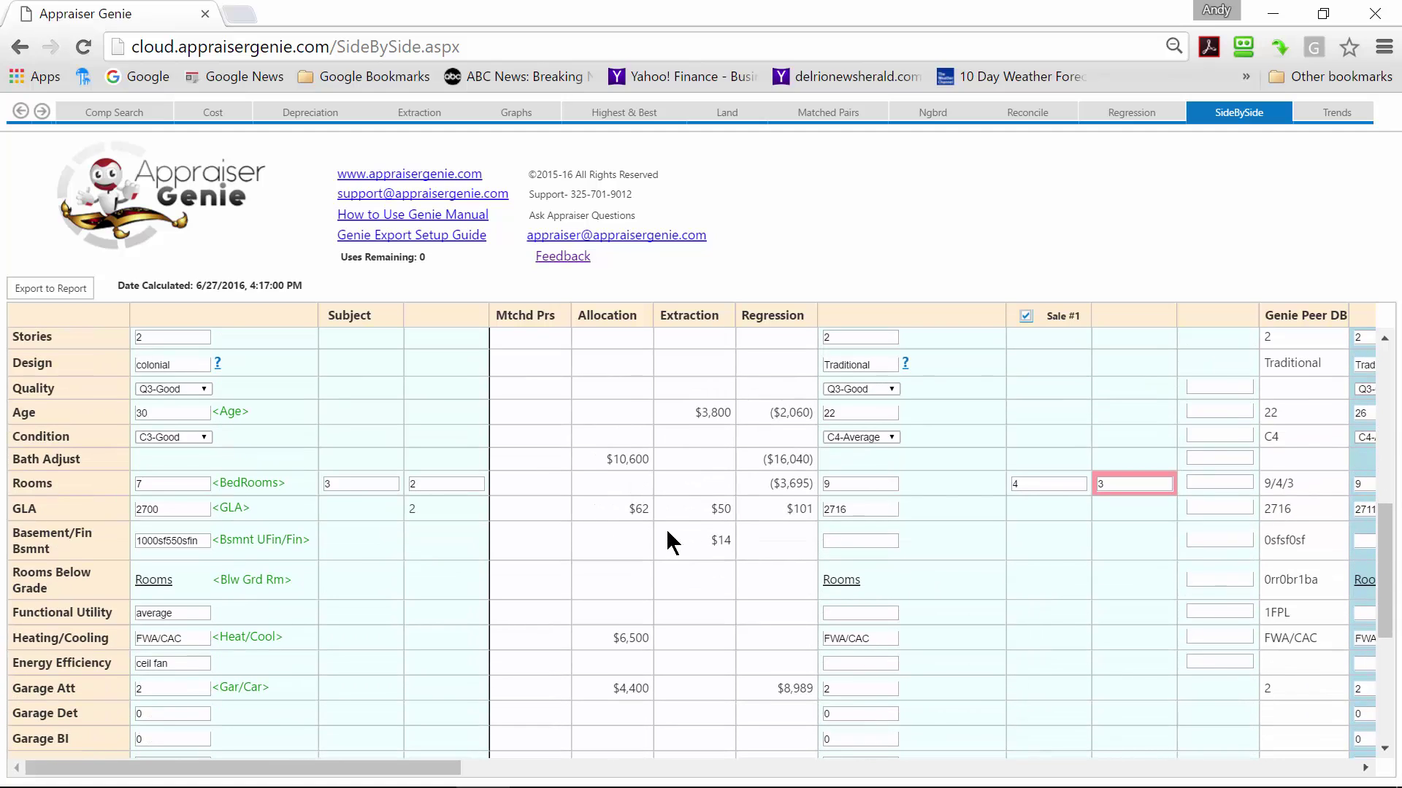
left_click(641, 510)
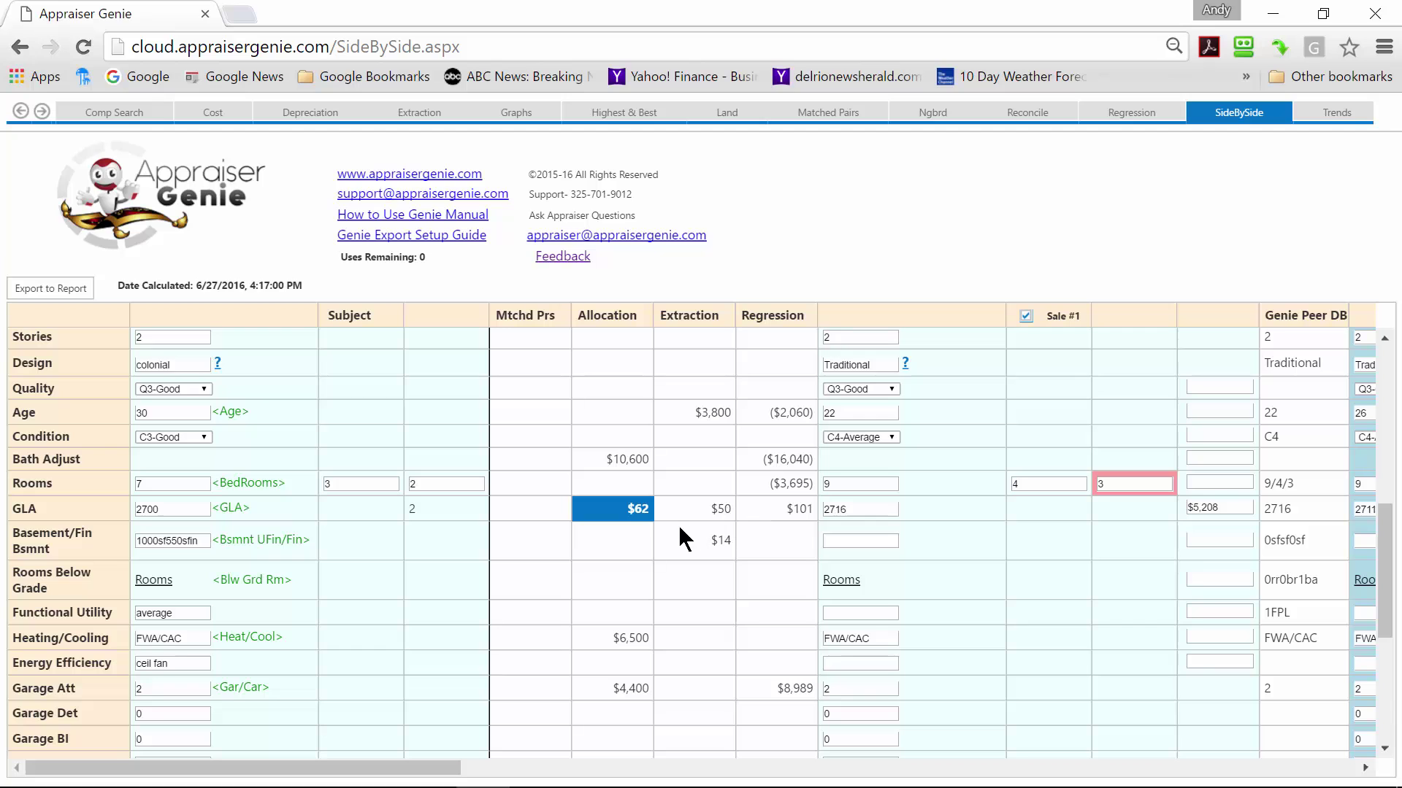
scroll(678, 531, "down", 2)
scroll(673, 544, "down", 2)
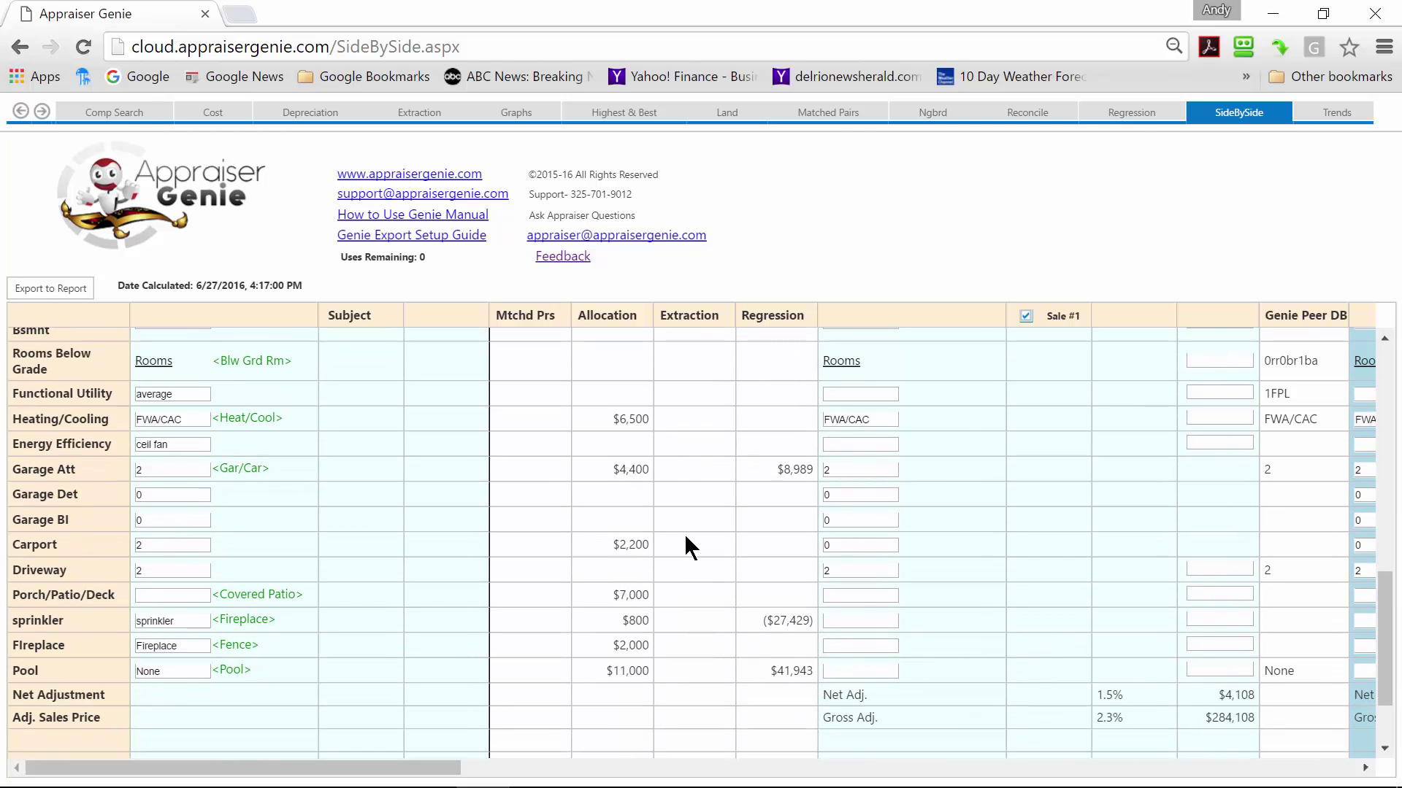
left_click(622, 473)
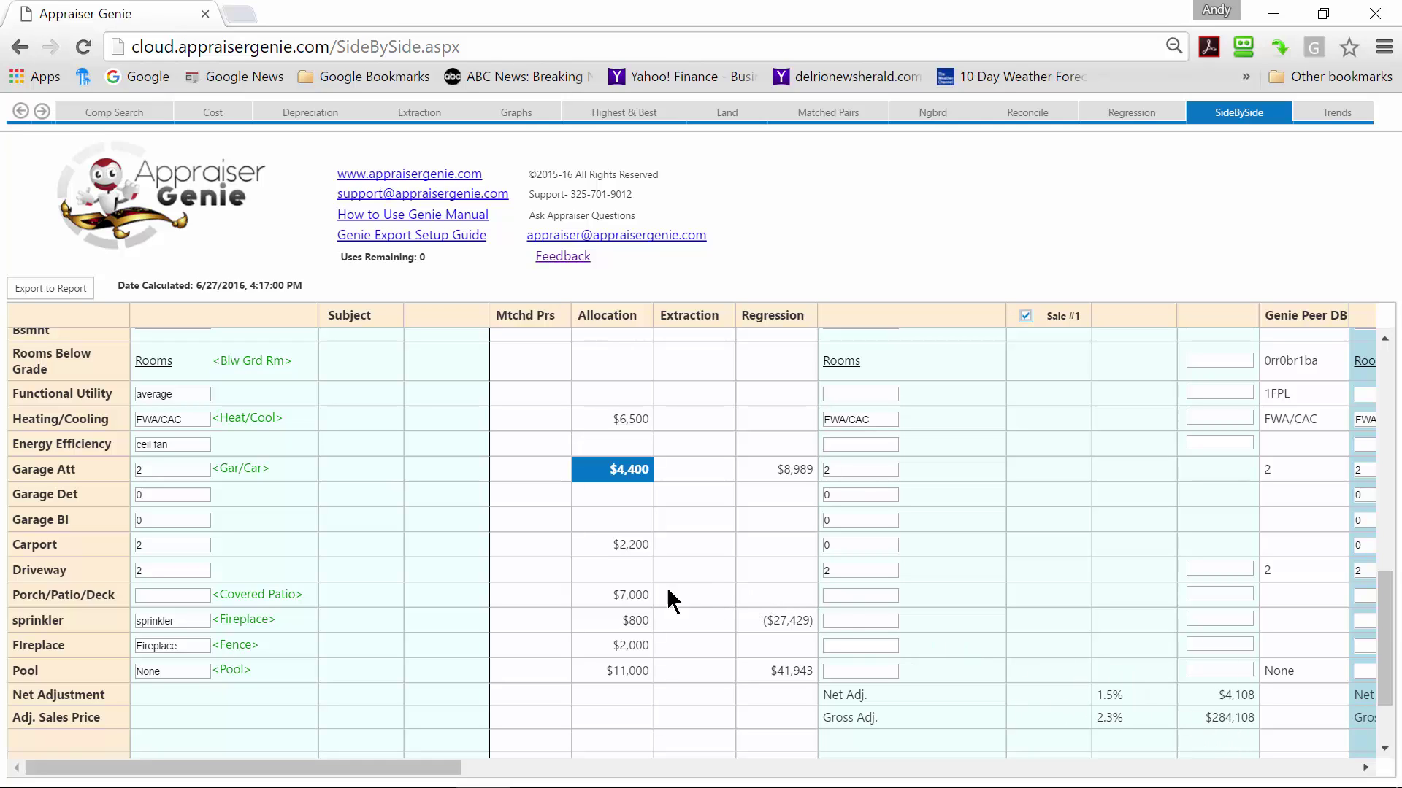
scroll(621, 595, "up", 5)
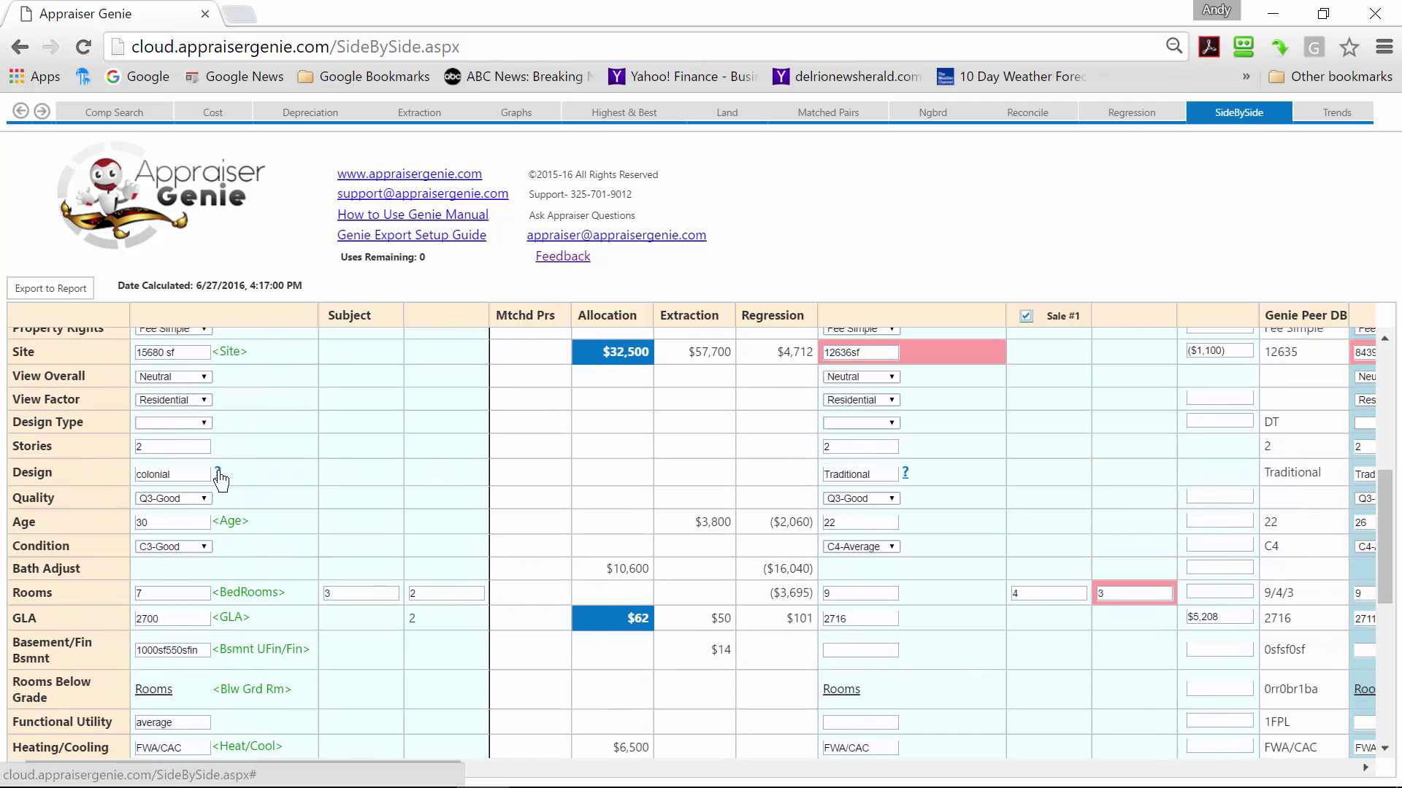
Step: Set the subject's architecture style to Ranch instead of colonial
left_click(217, 473)
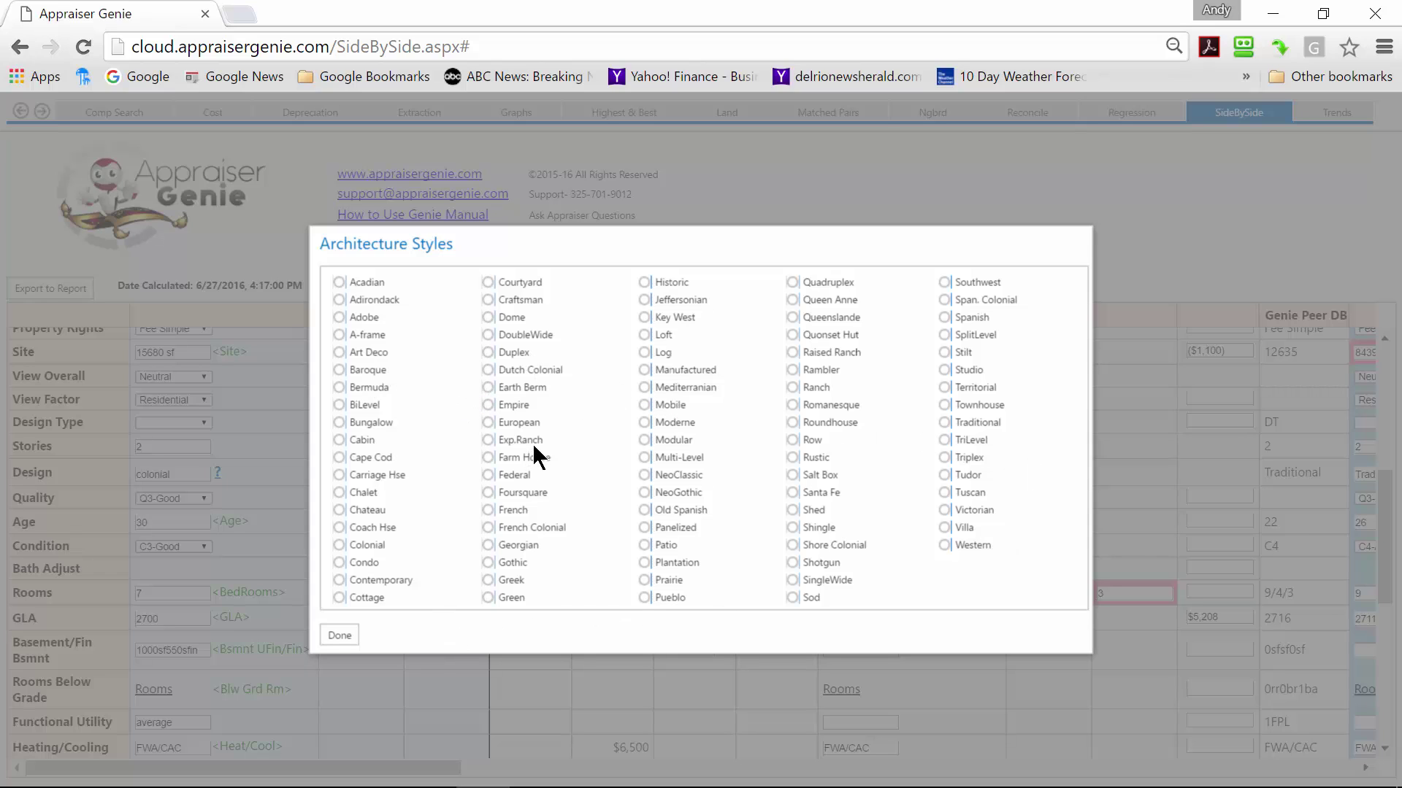
left_click(340, 635)
left_click(339, 635)
left_click(340, 635)
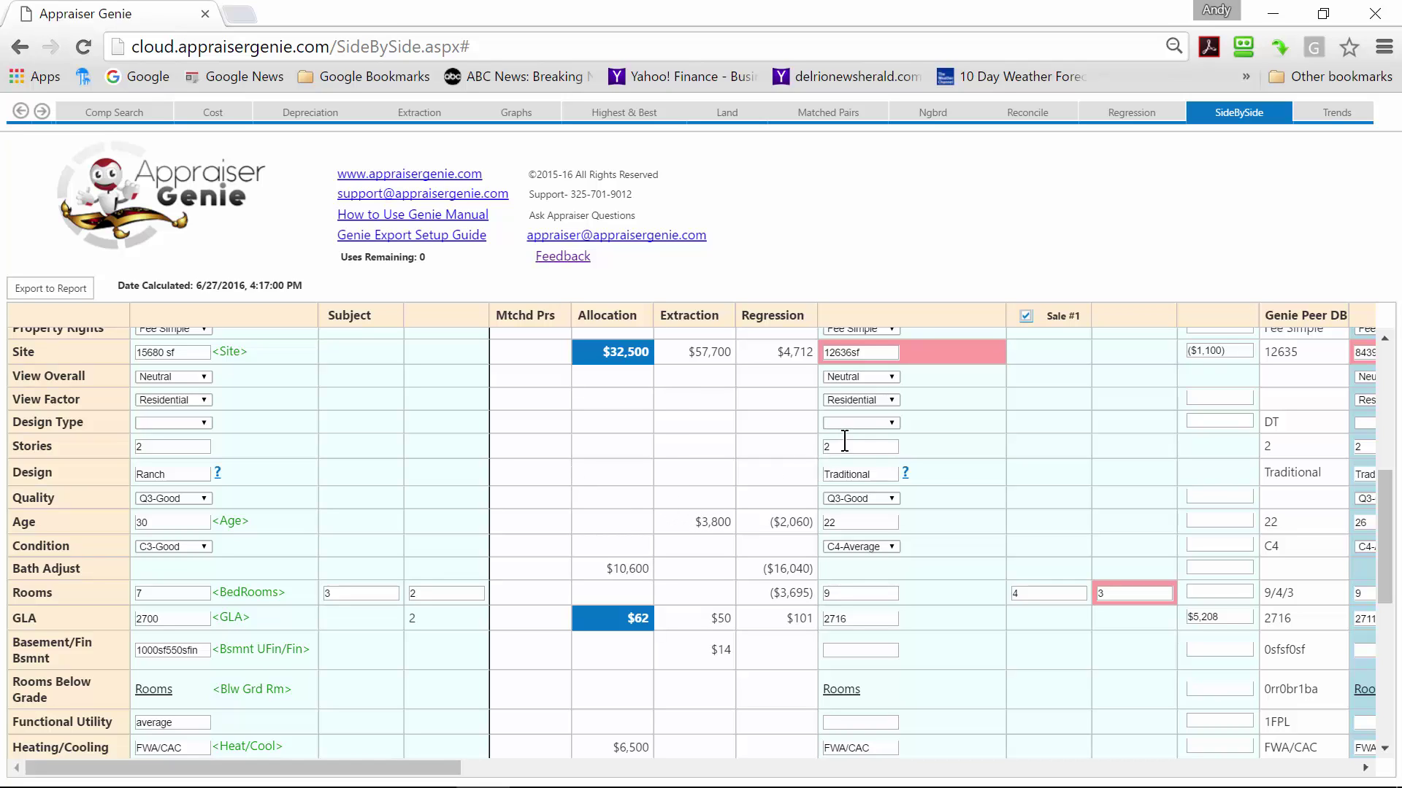
Step: Enter Sale #1's quality adjustment as 10%, giving a ($28,000) deduction
left_click(846, 474)
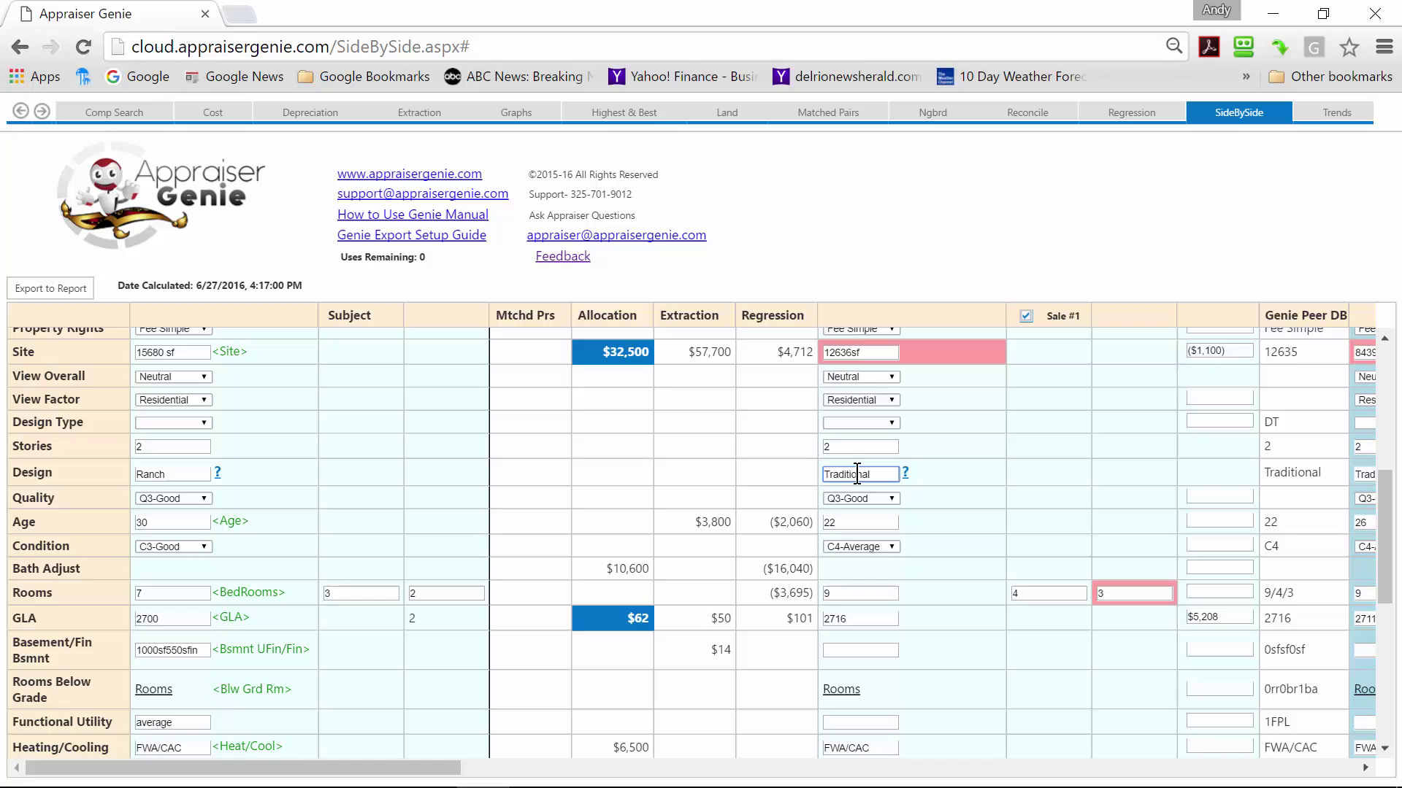
left_click(1219, 497)
type("%10")
key("Tab")
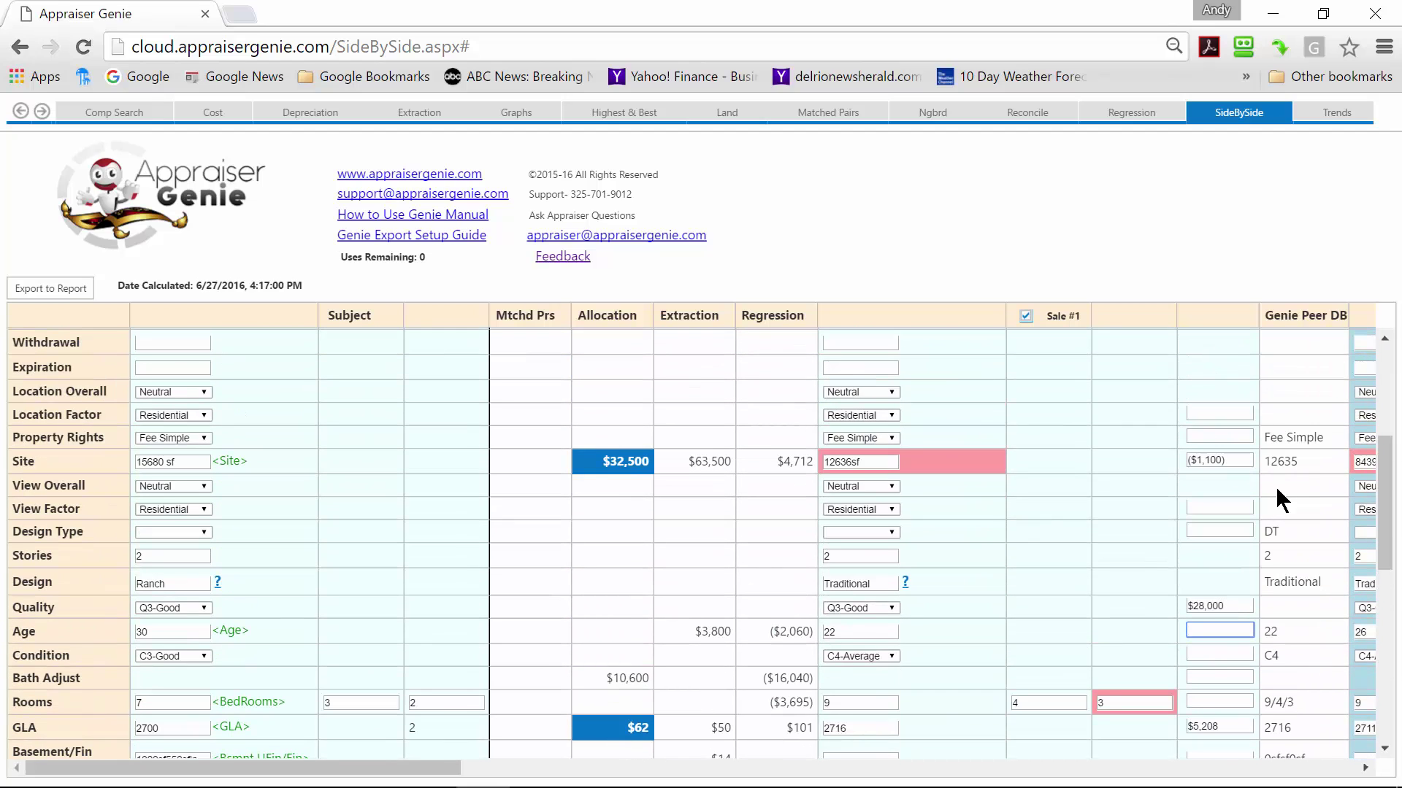
scroll(1270, 467, "down", 2)
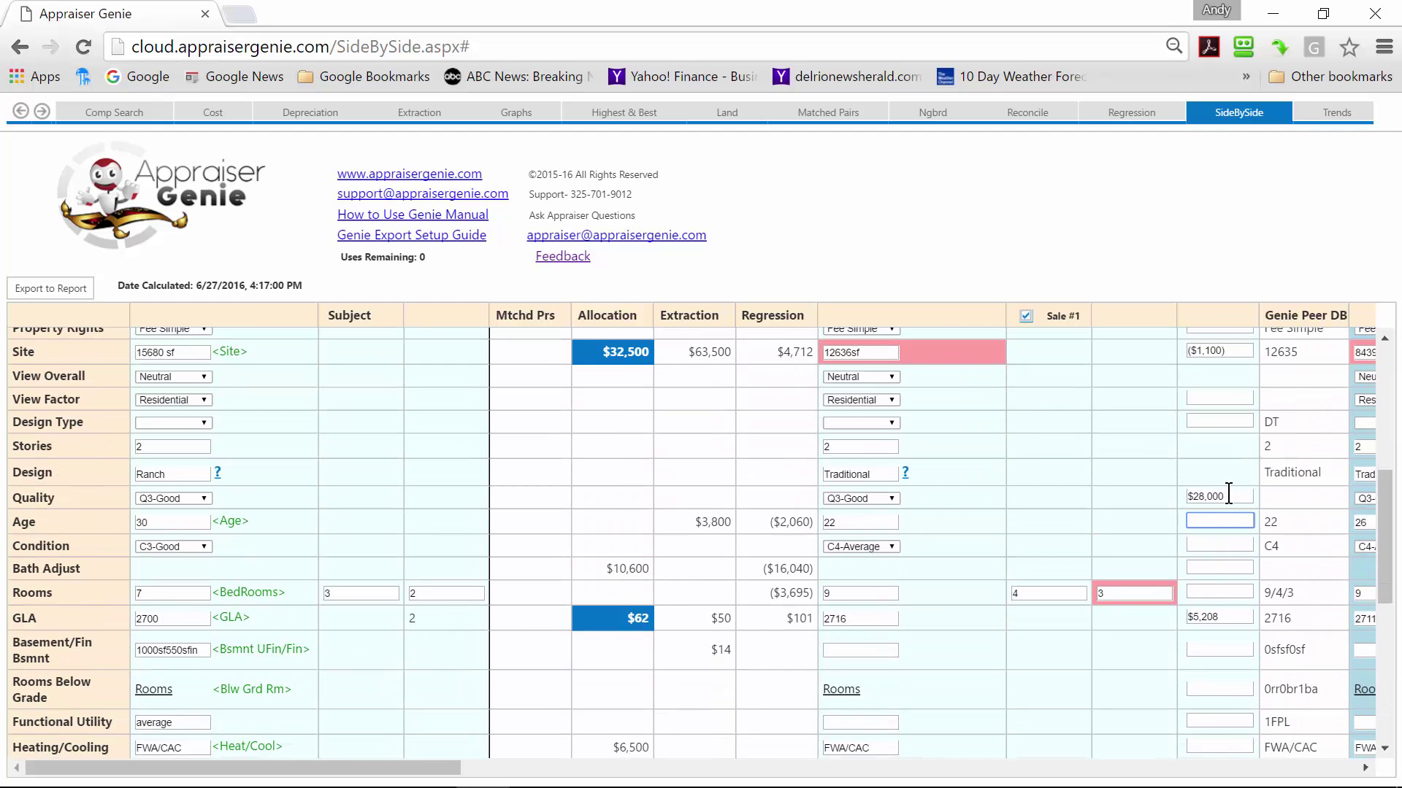
left_click(1210, 497)
scroll(508, 463, "up", 4)
scroll(509, 467, "up", 1)
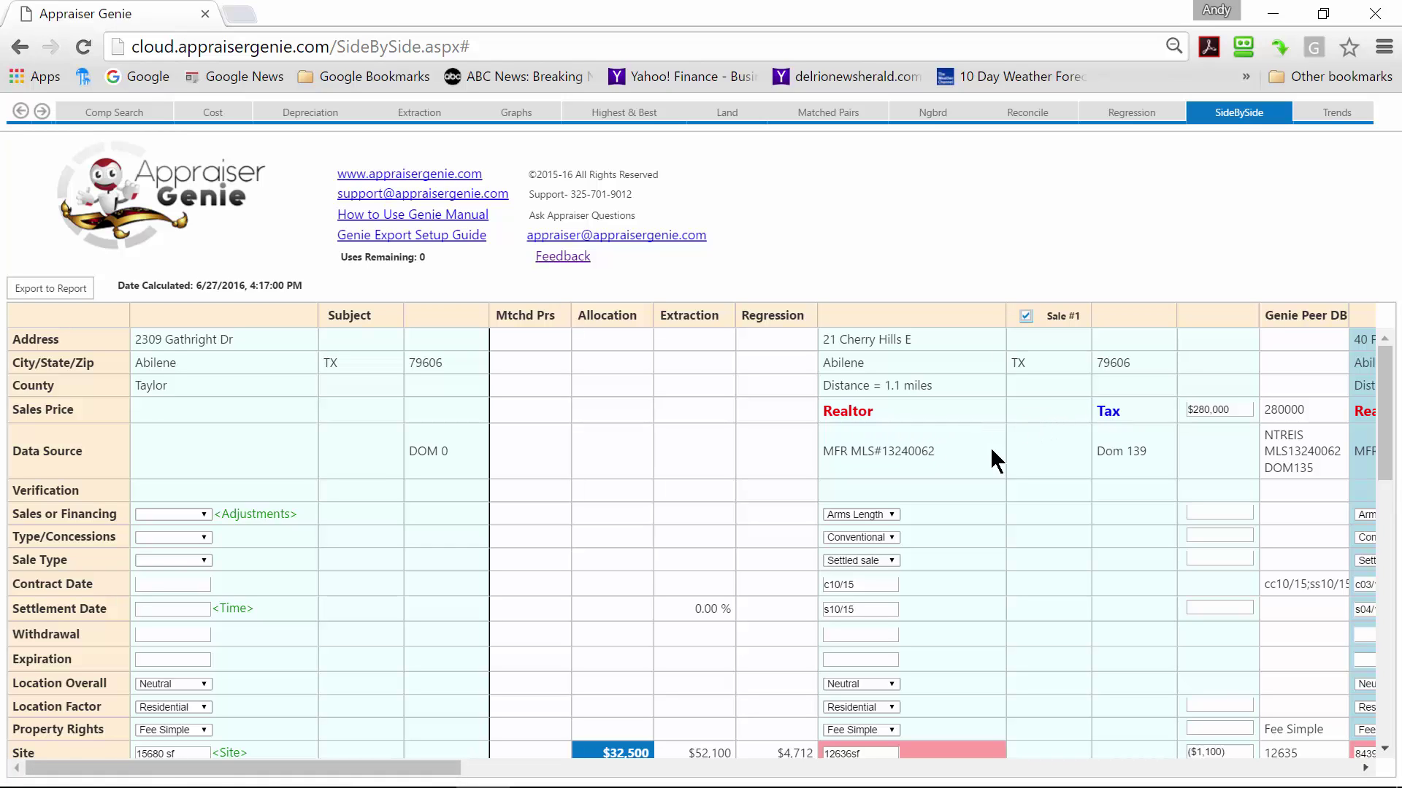
Step: Review Sale #1's listing agents and tax record, then toggle Sale #1's comparison checkbox
left_click(854, 415)
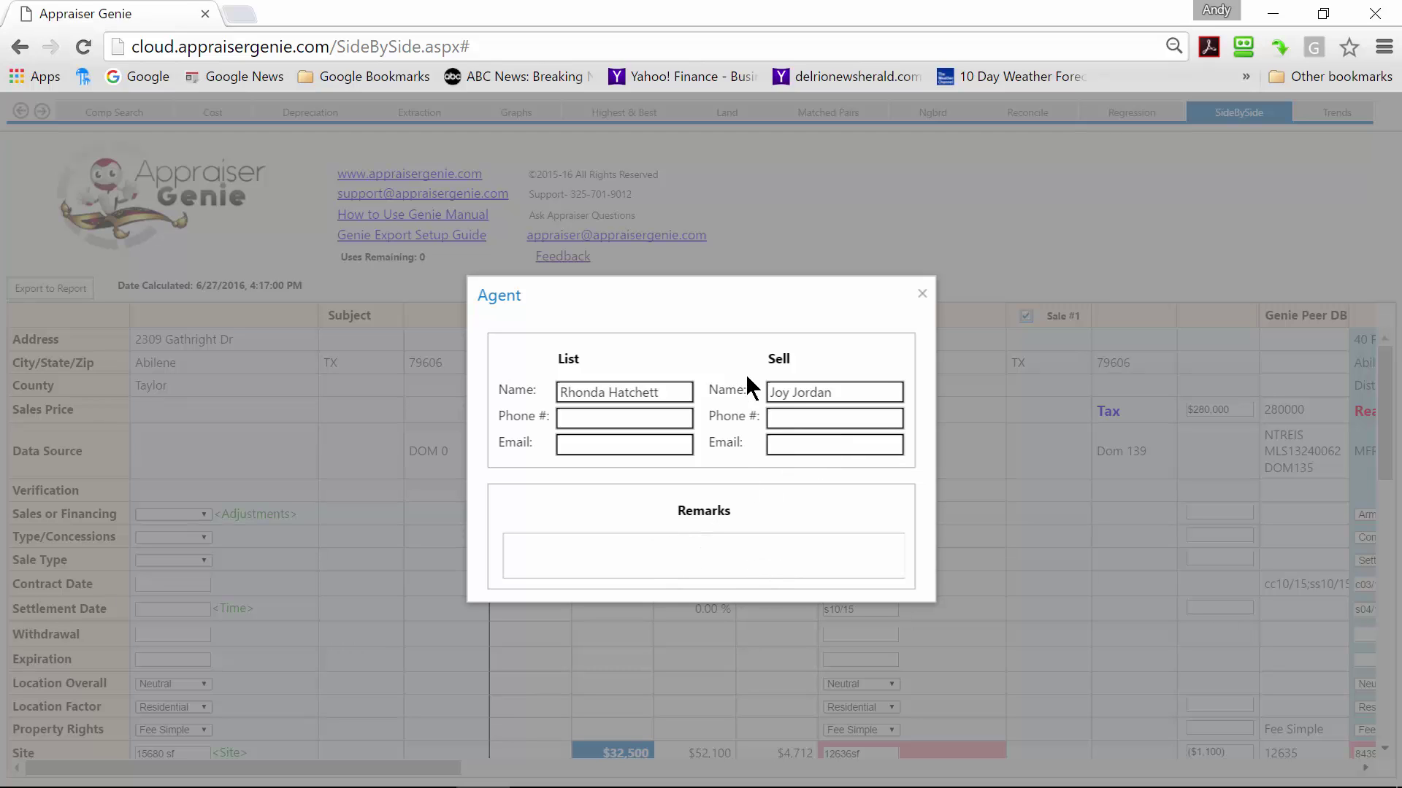
left_click(921, 295)
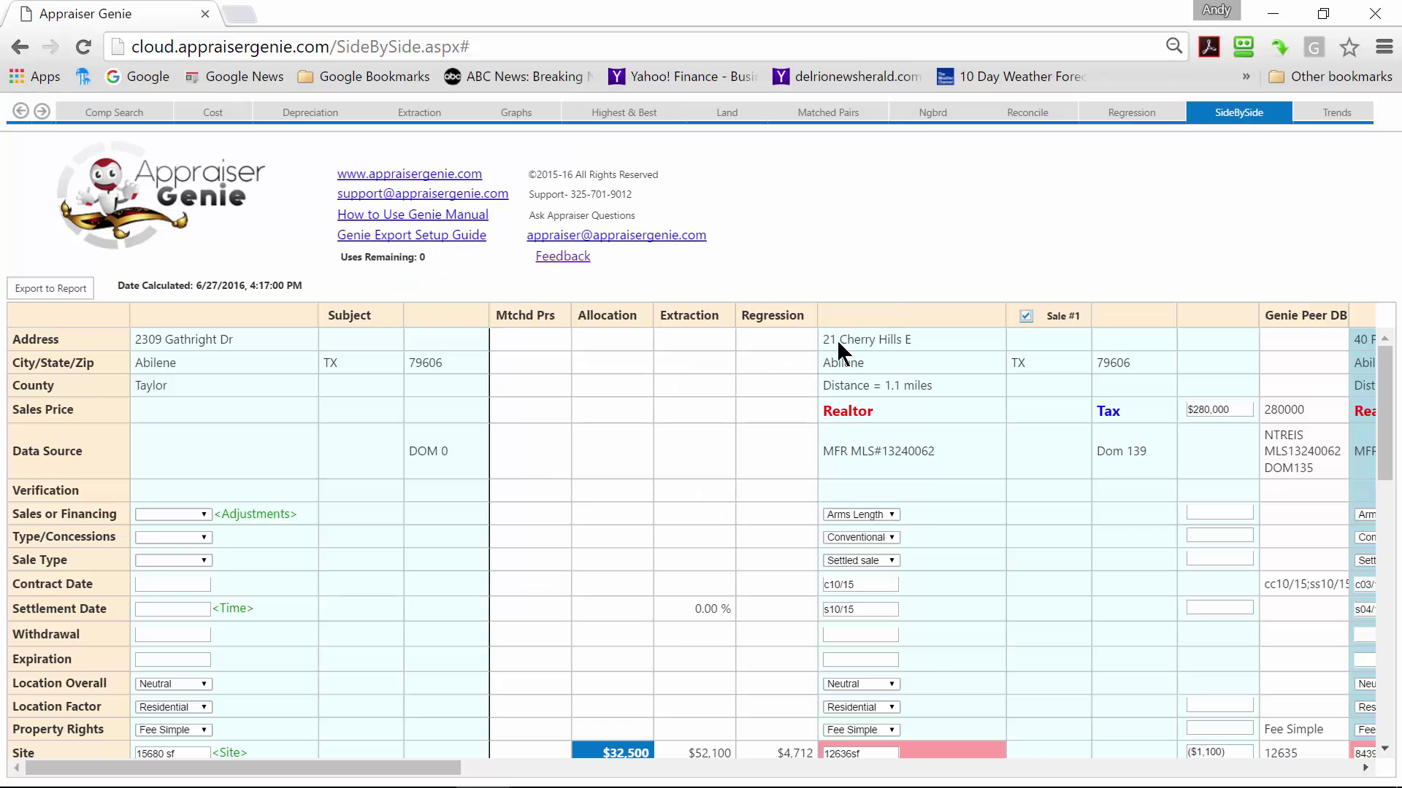
left_click(1107, 411)
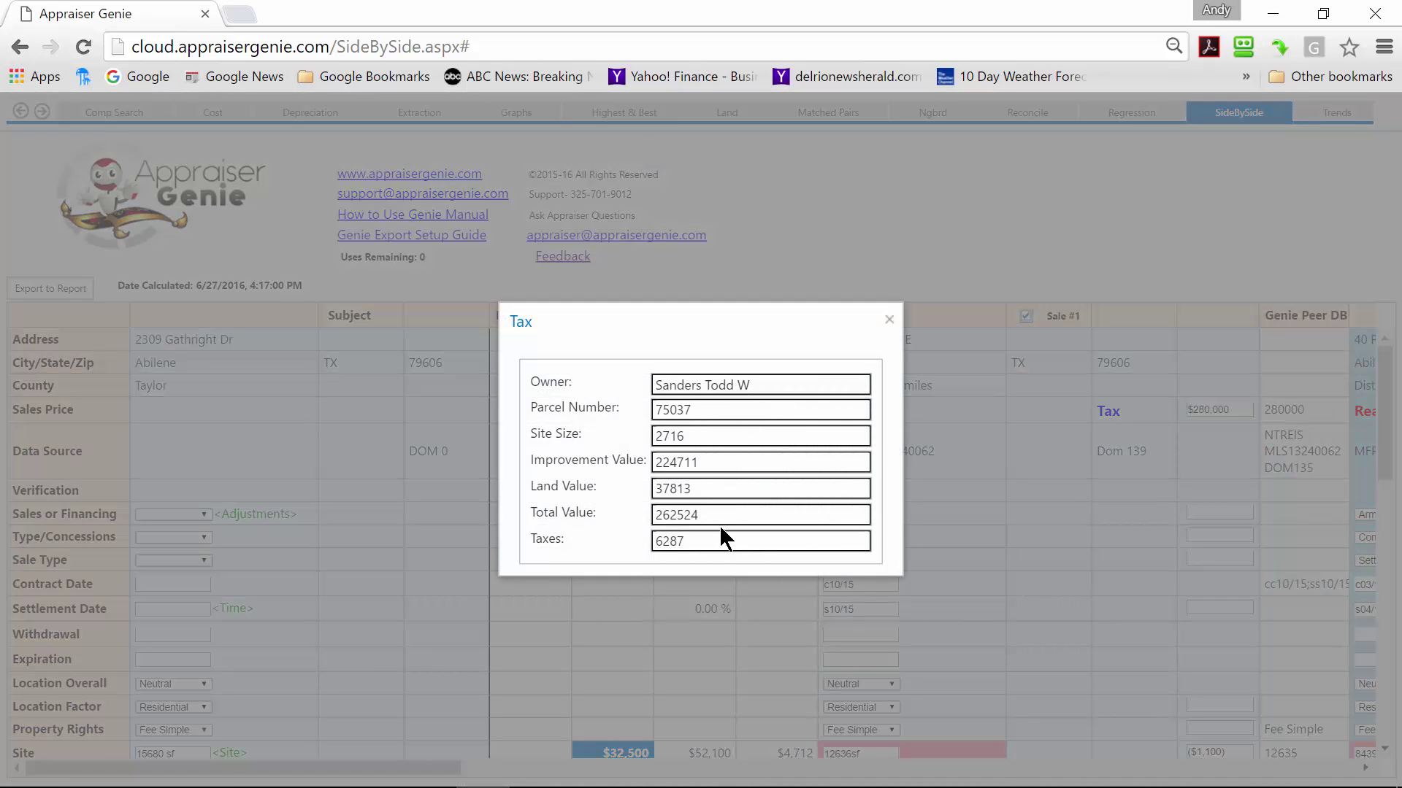
left_click(889, 322)
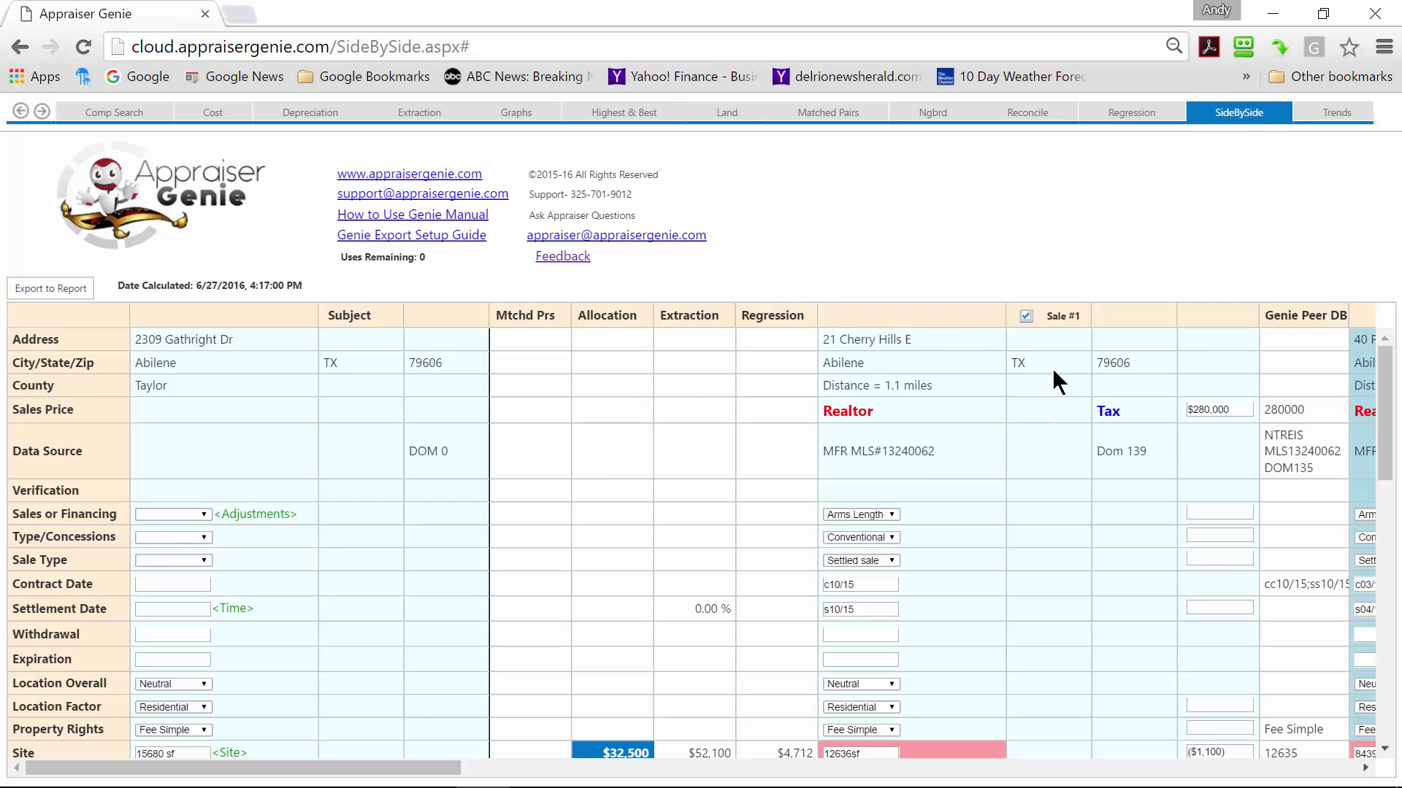
left_click(1025, 316)
left_click(1025, 316)
Step: Re-tick Sale #1 and review the sales/listing ratio, price per square foot and quarterly sales graphs
left_click(1026, 318)
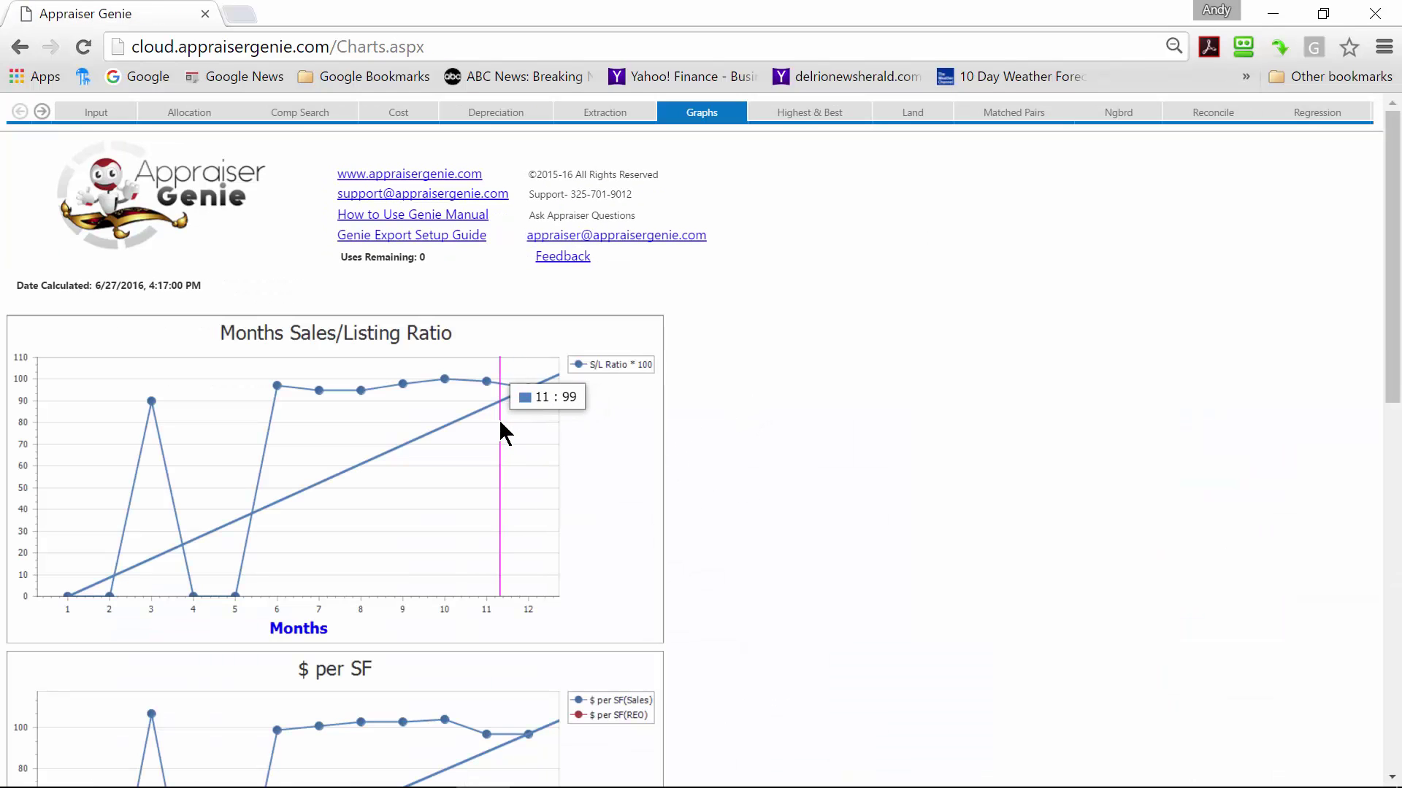
mouse_move(541, 438)
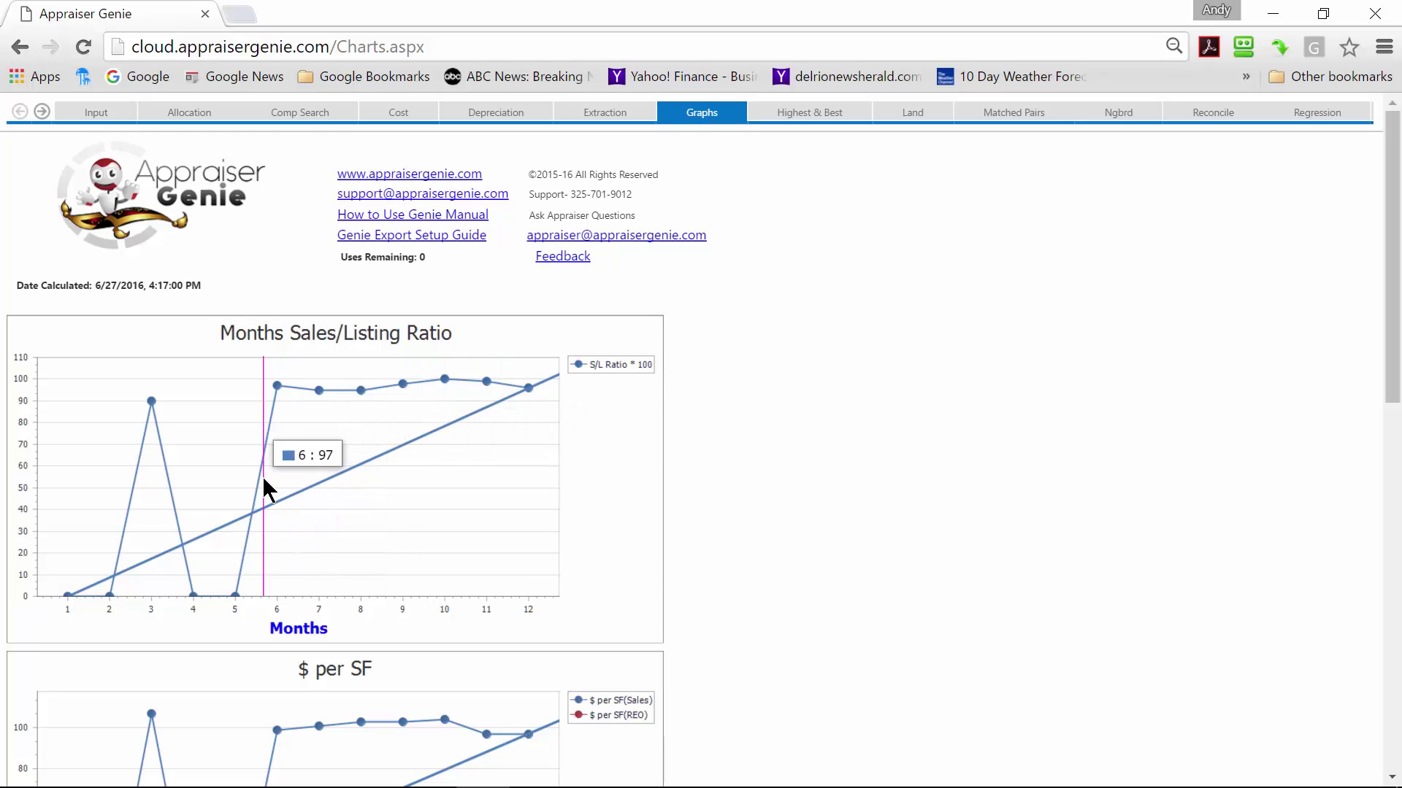
scroll(264, 482, "down", 4)
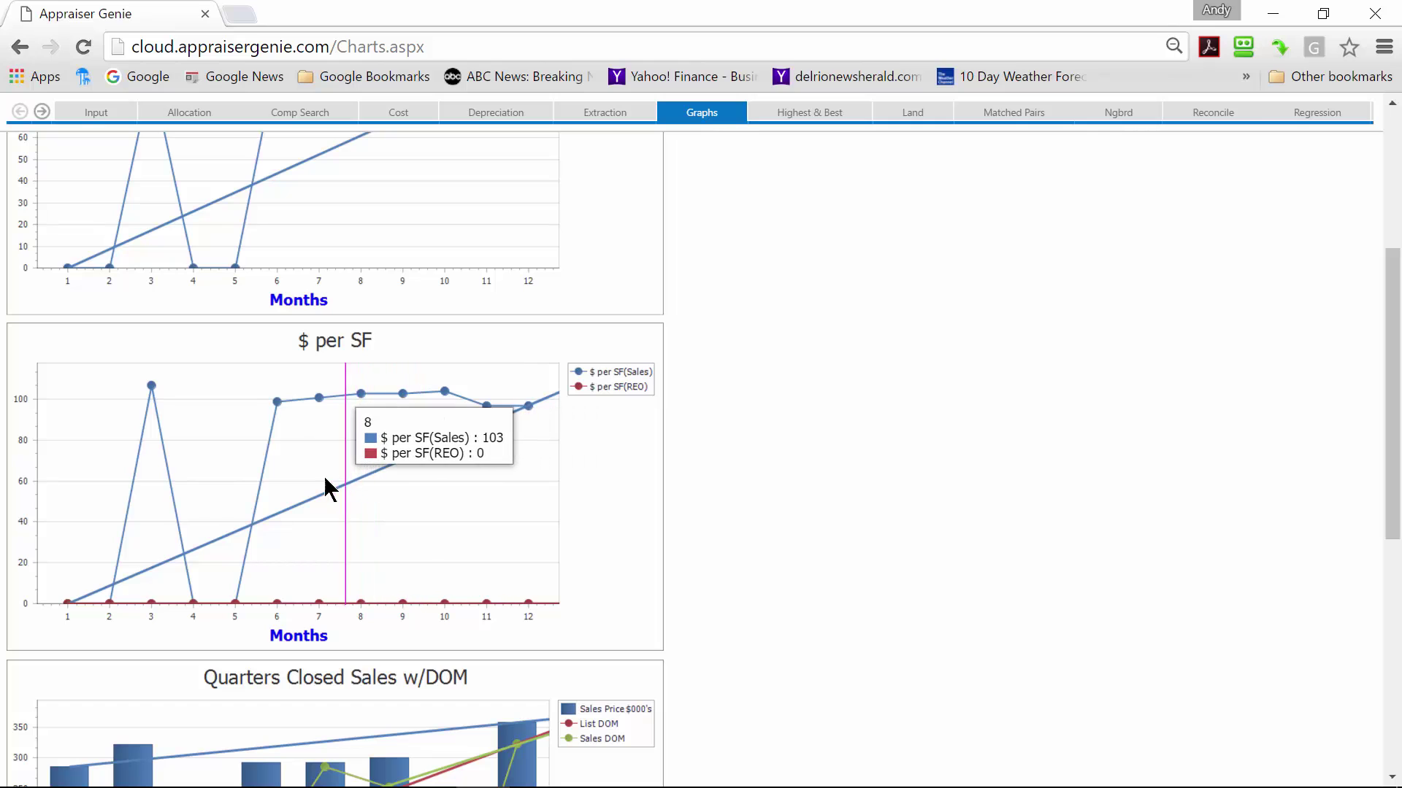
scroll(286, 481, "down", 3)
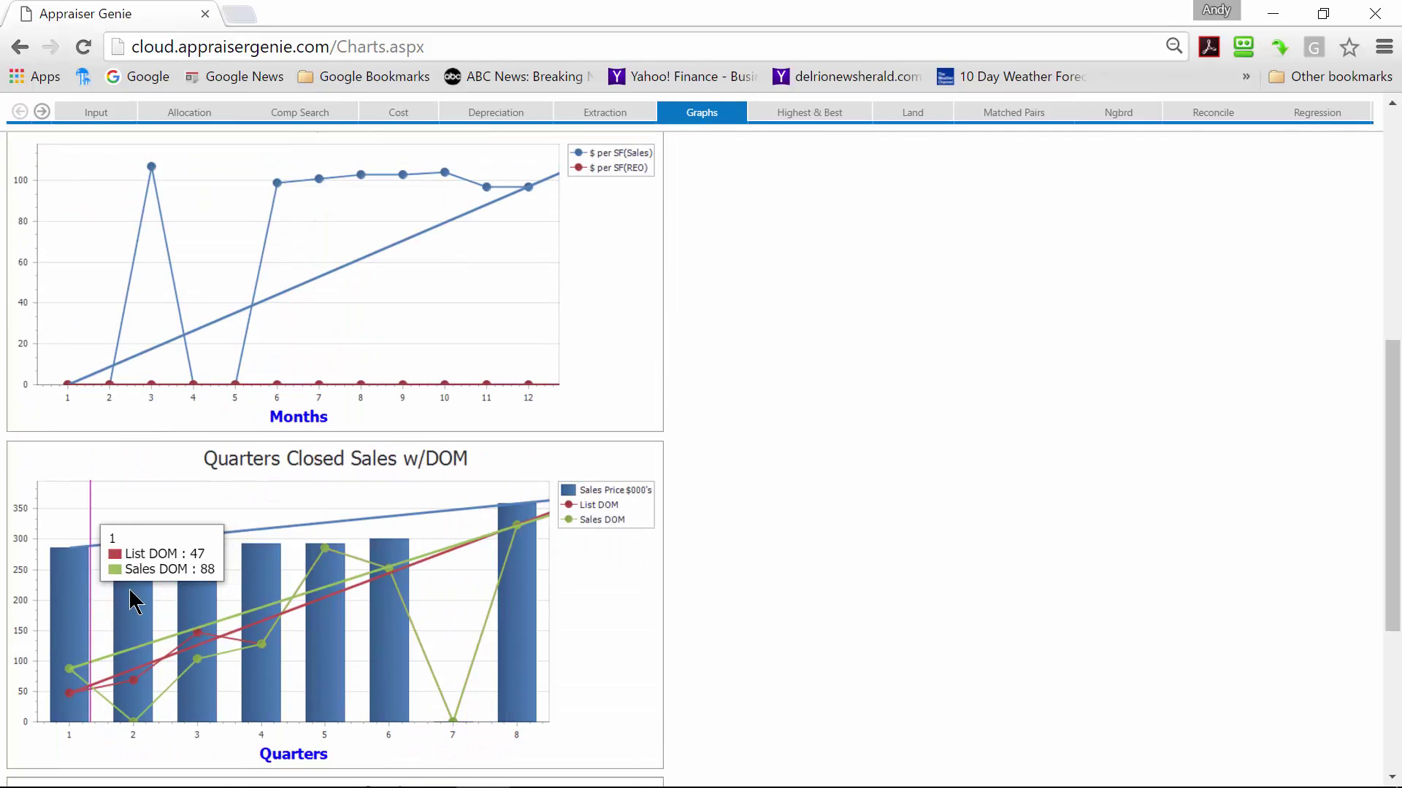
scroll(246, 579, "down", 3)
scroll(245, 575, "down", 2)
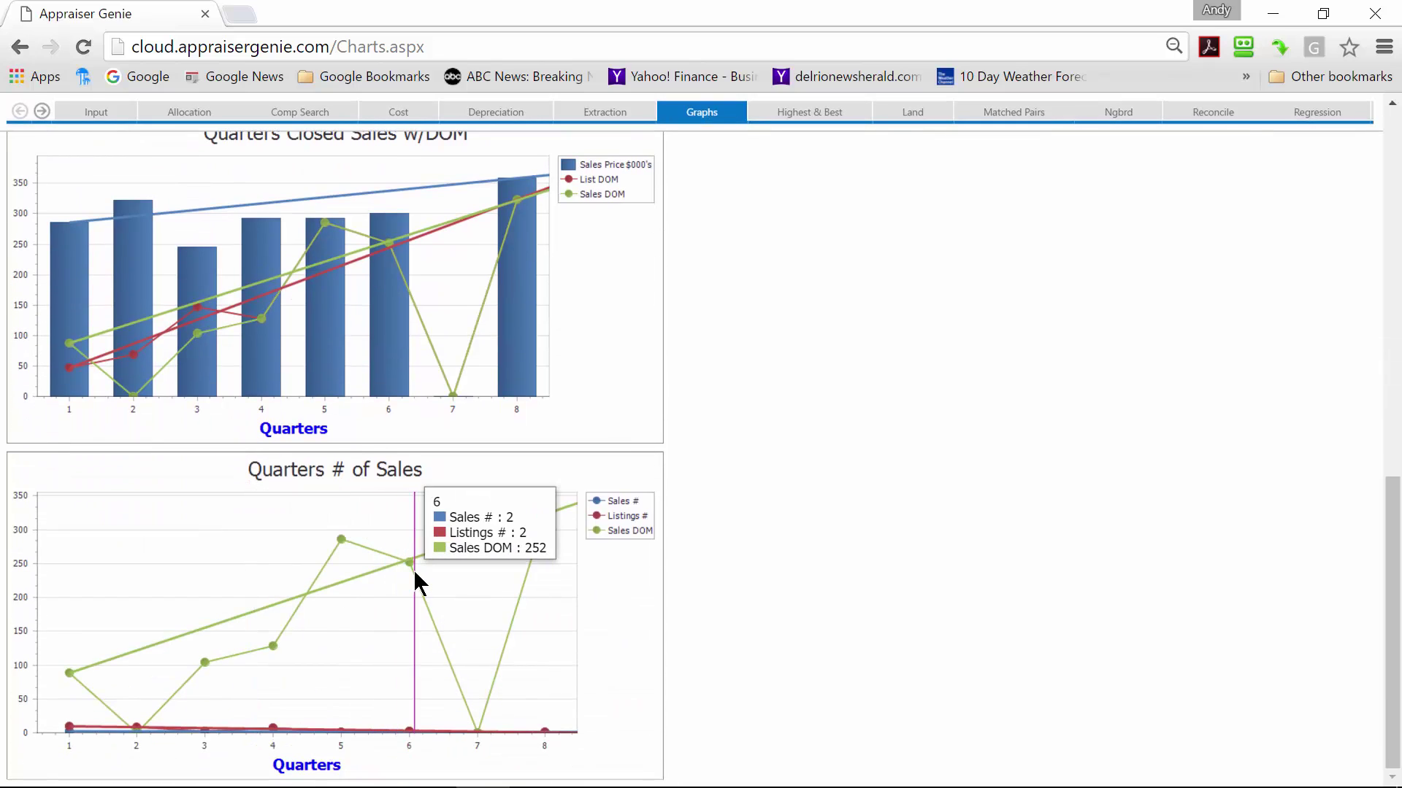
scroll(494, 526, "up", 10)
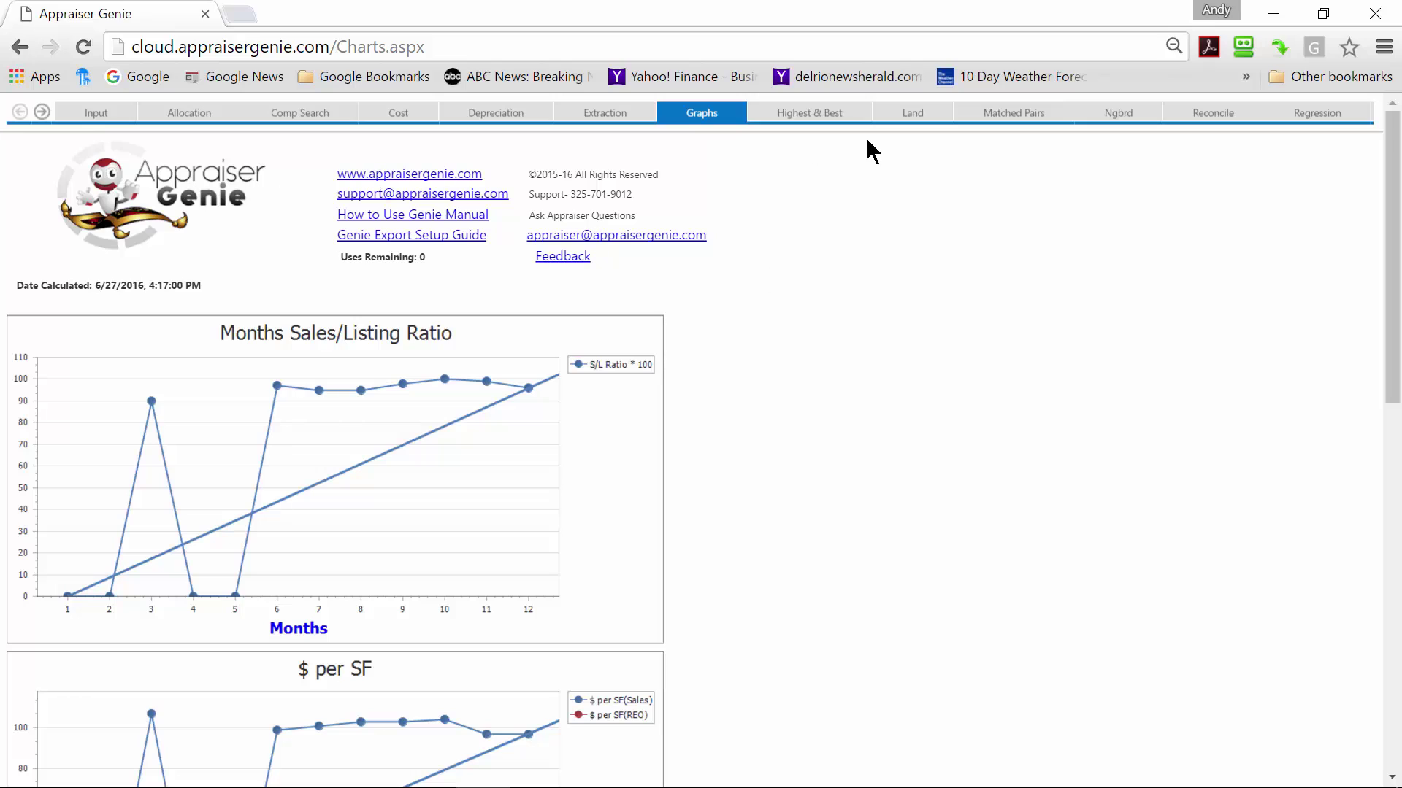
left_click(42, 111)
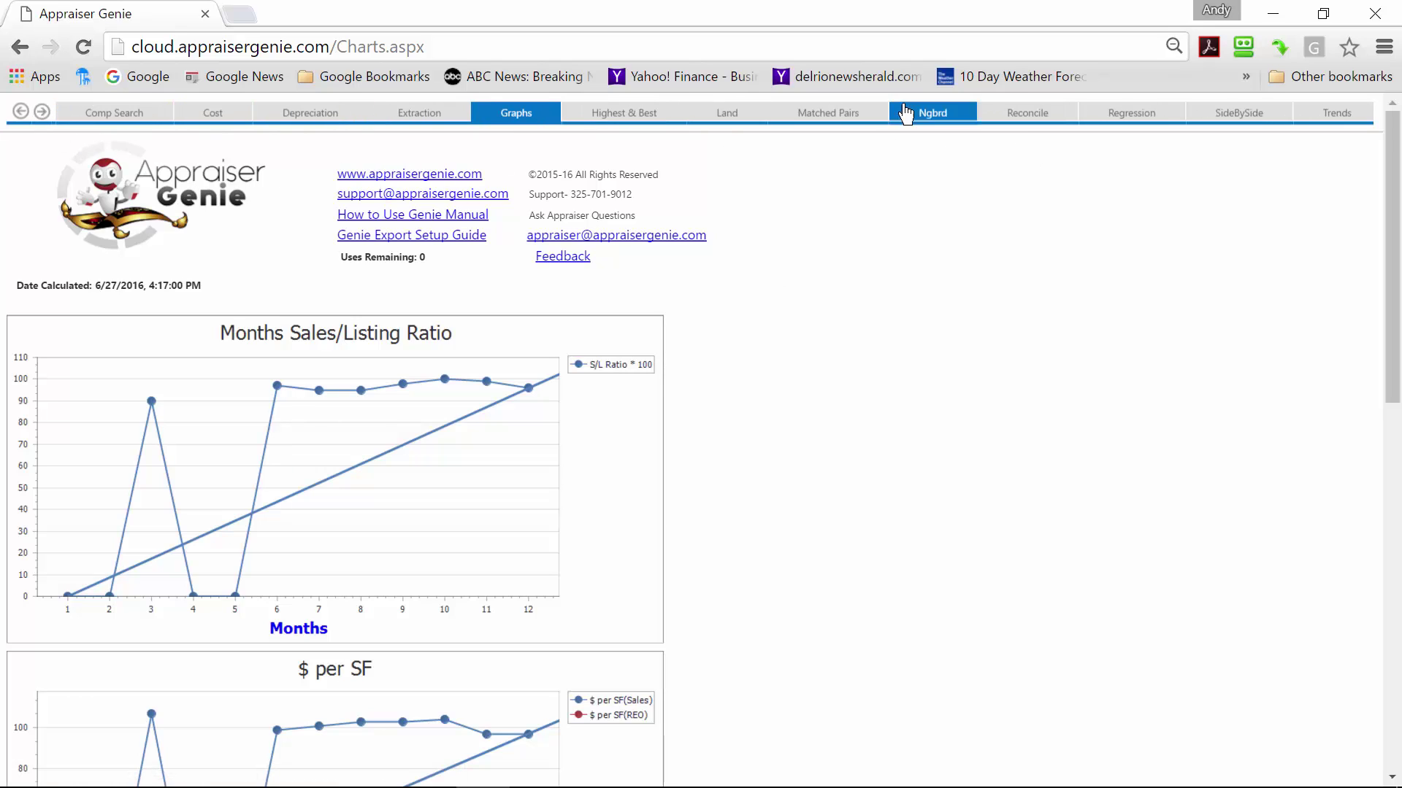
left_click(1226, 113)
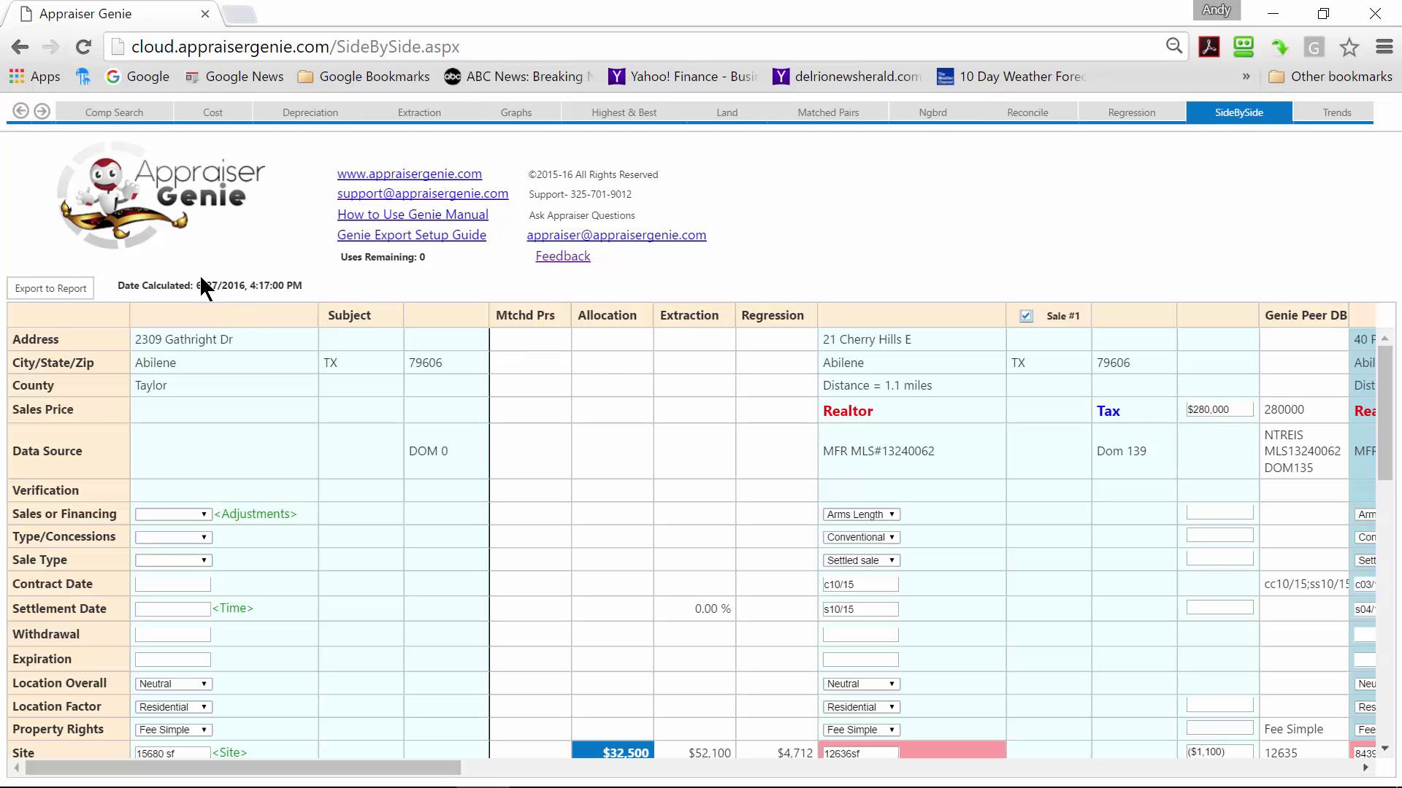
left_click(82, 290)
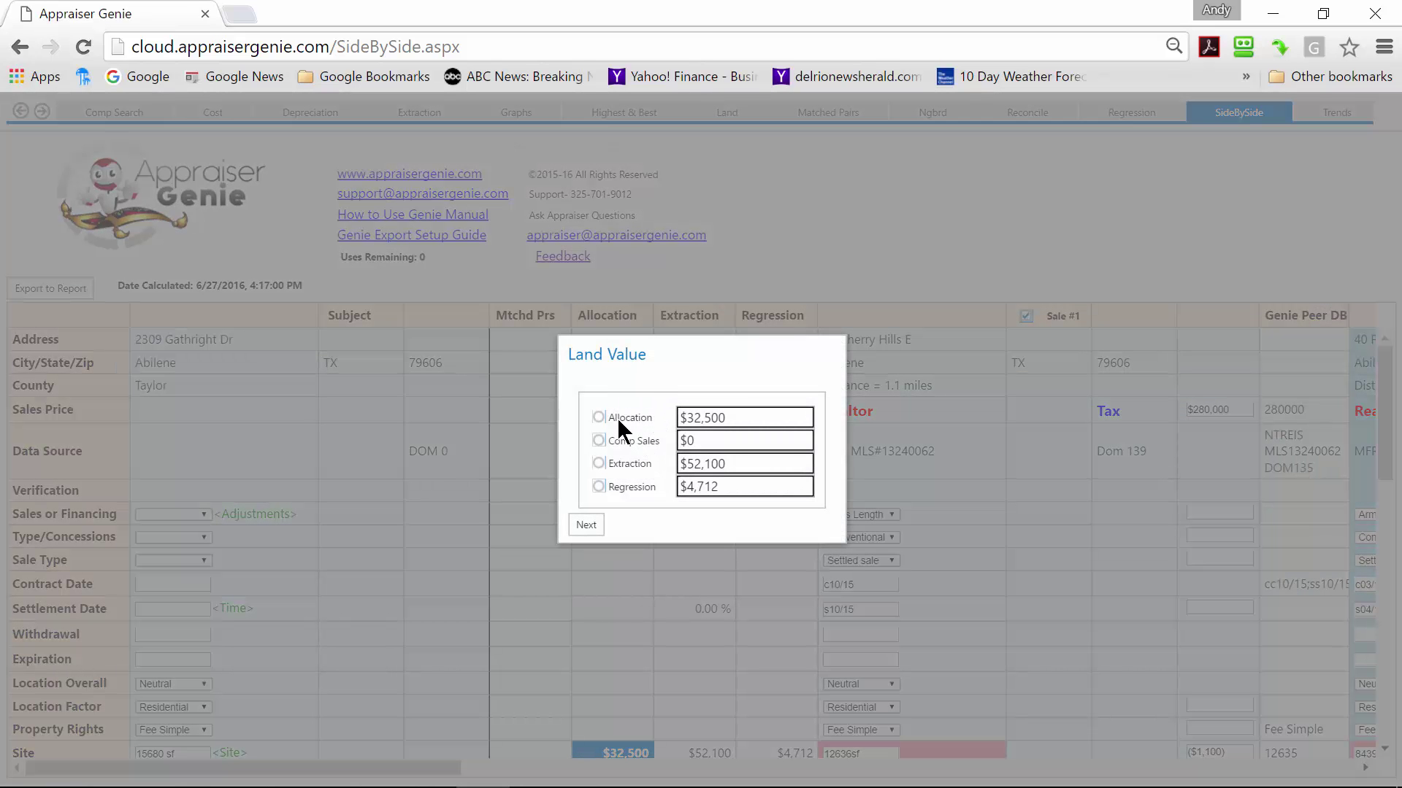
left_click(585, 534)
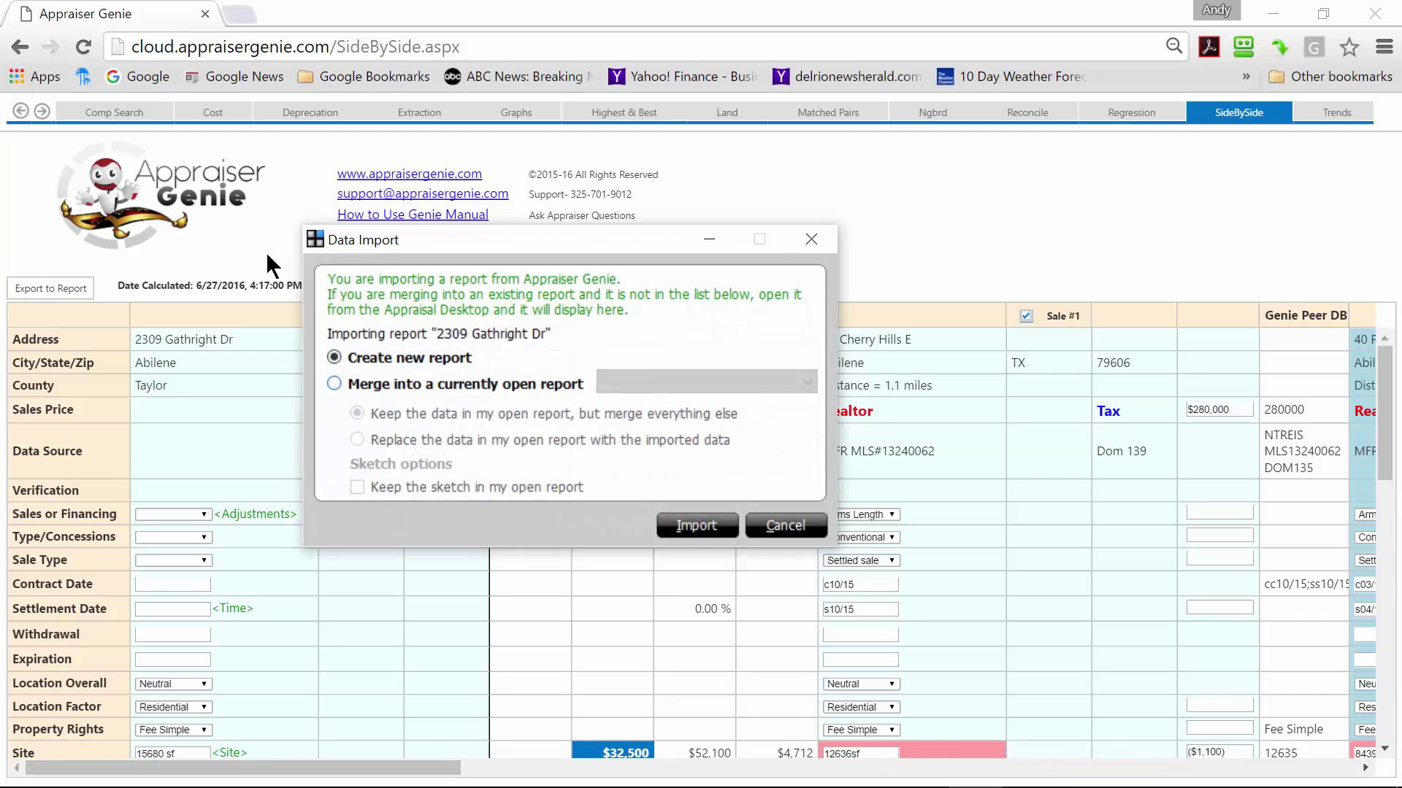
Step: Import the analysis into TOTAL as a new report rather than merging it
left_click(413, 386)
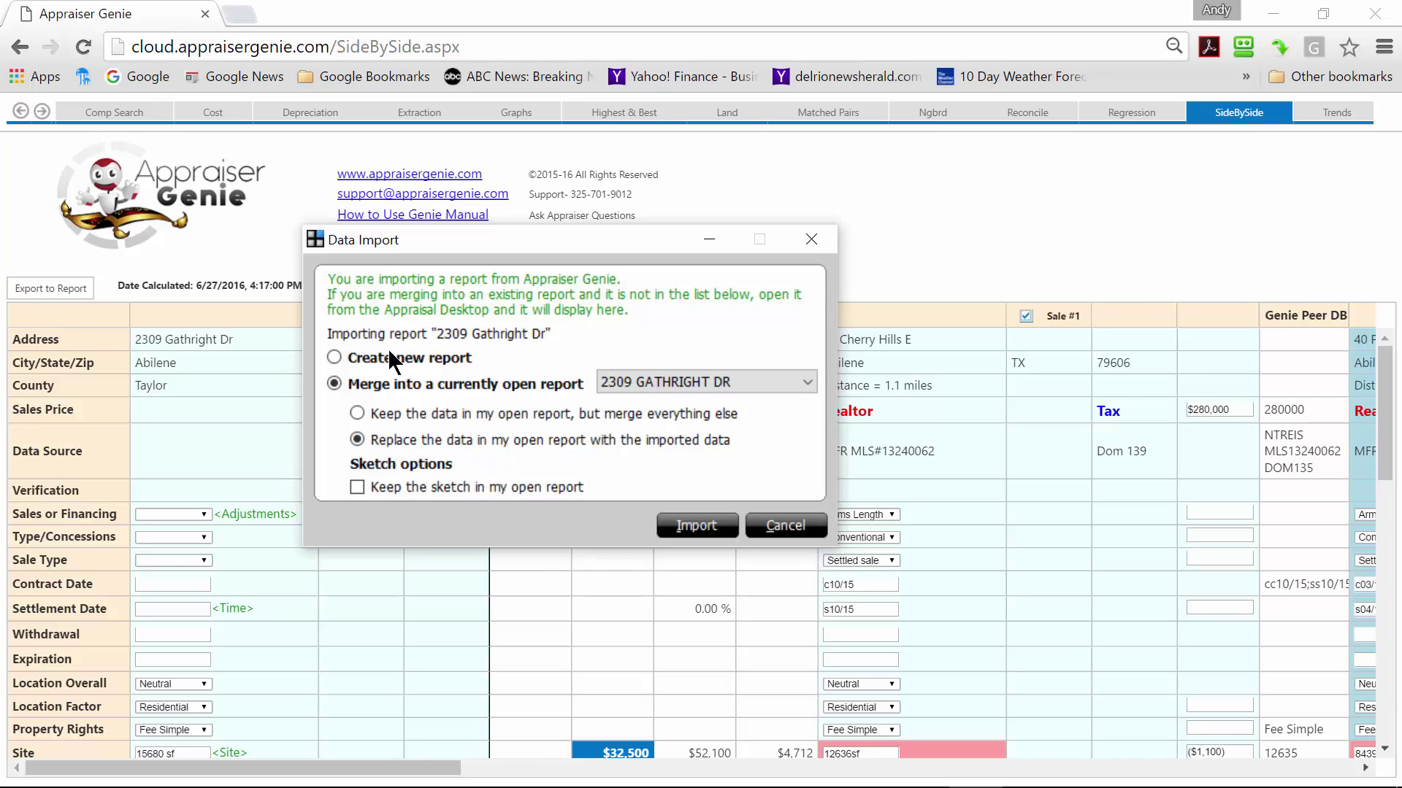
left_click(340, 357)
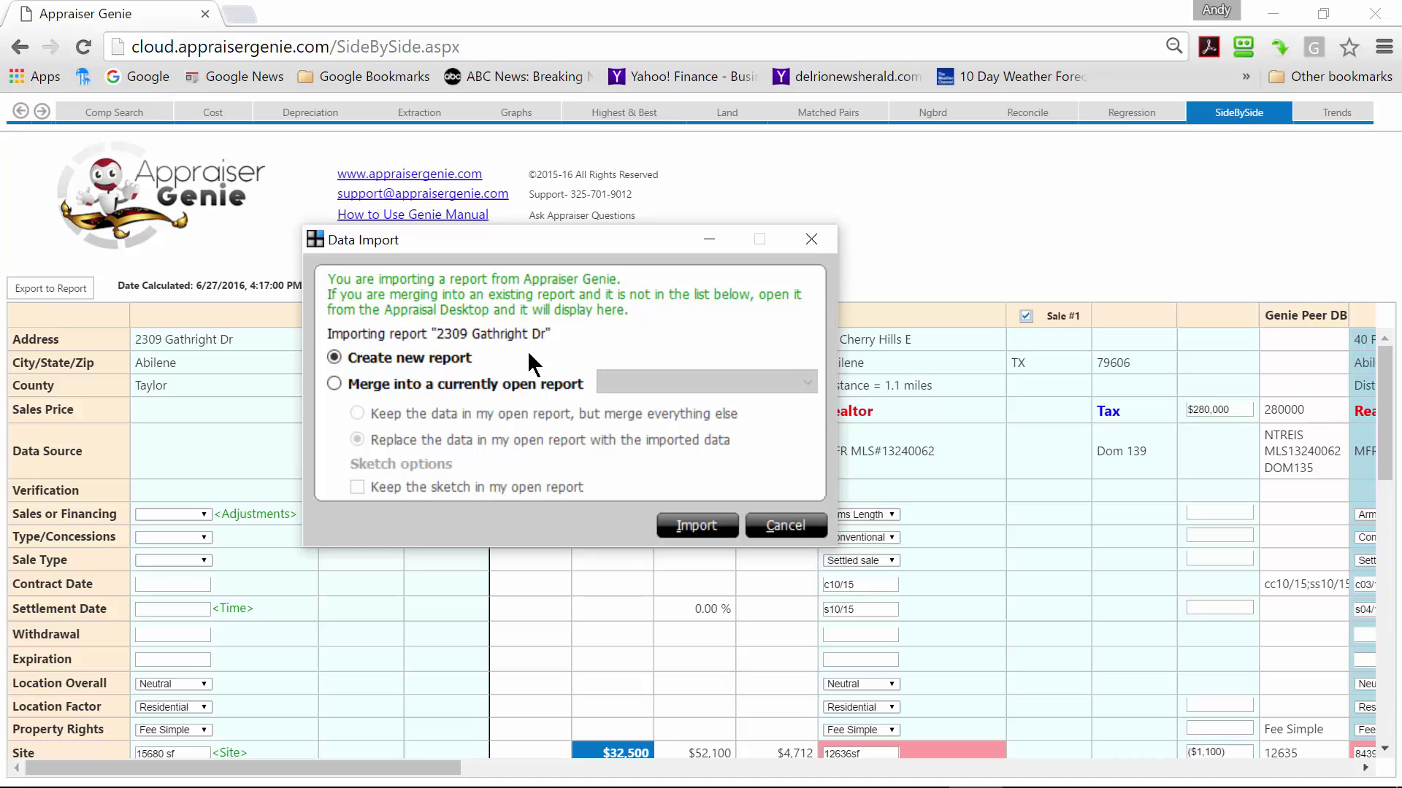
left_click(682, 527)
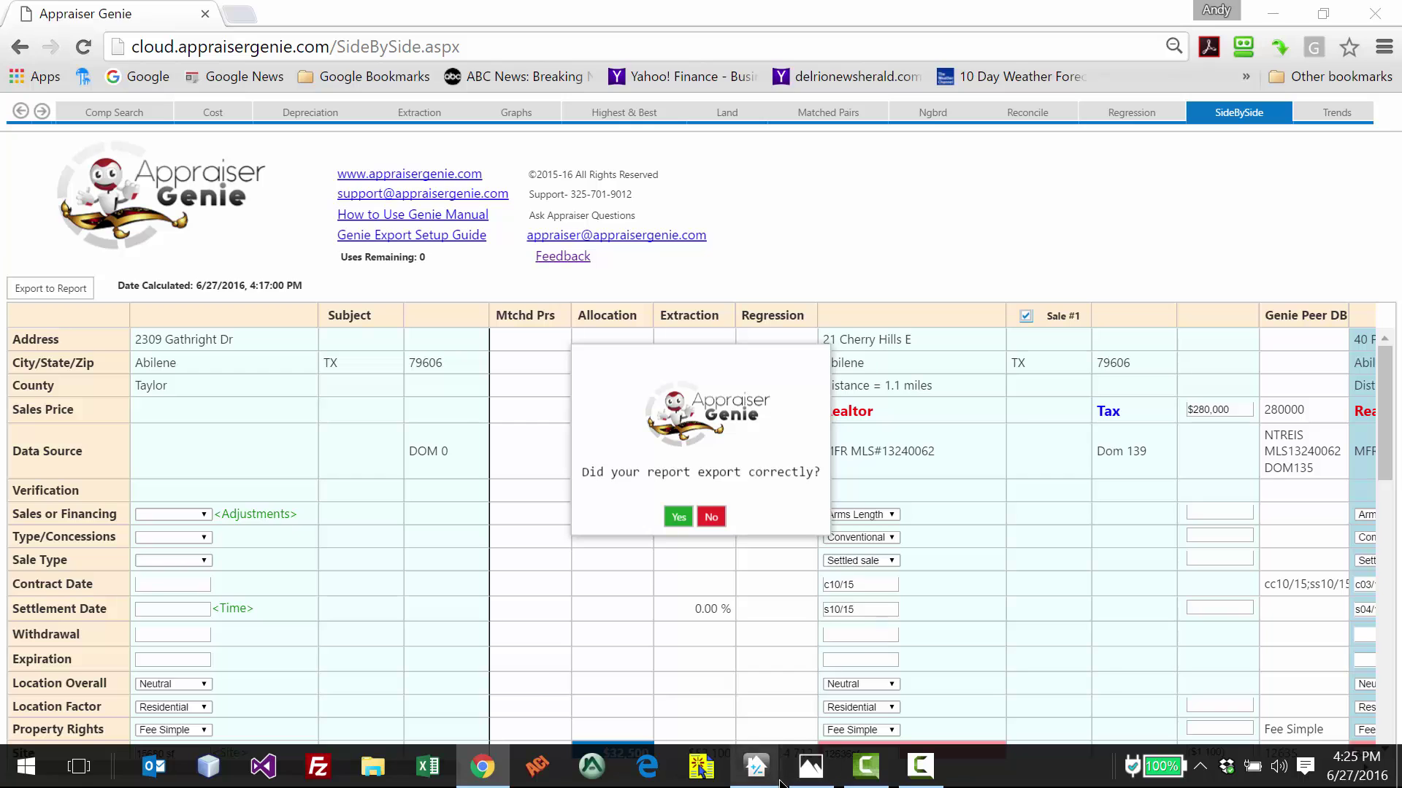
Step: Bring TOTAL forward and view the URAR's imported Neighborhood section on page 1
mouse_move(757, 768)
left_click(916, 673)
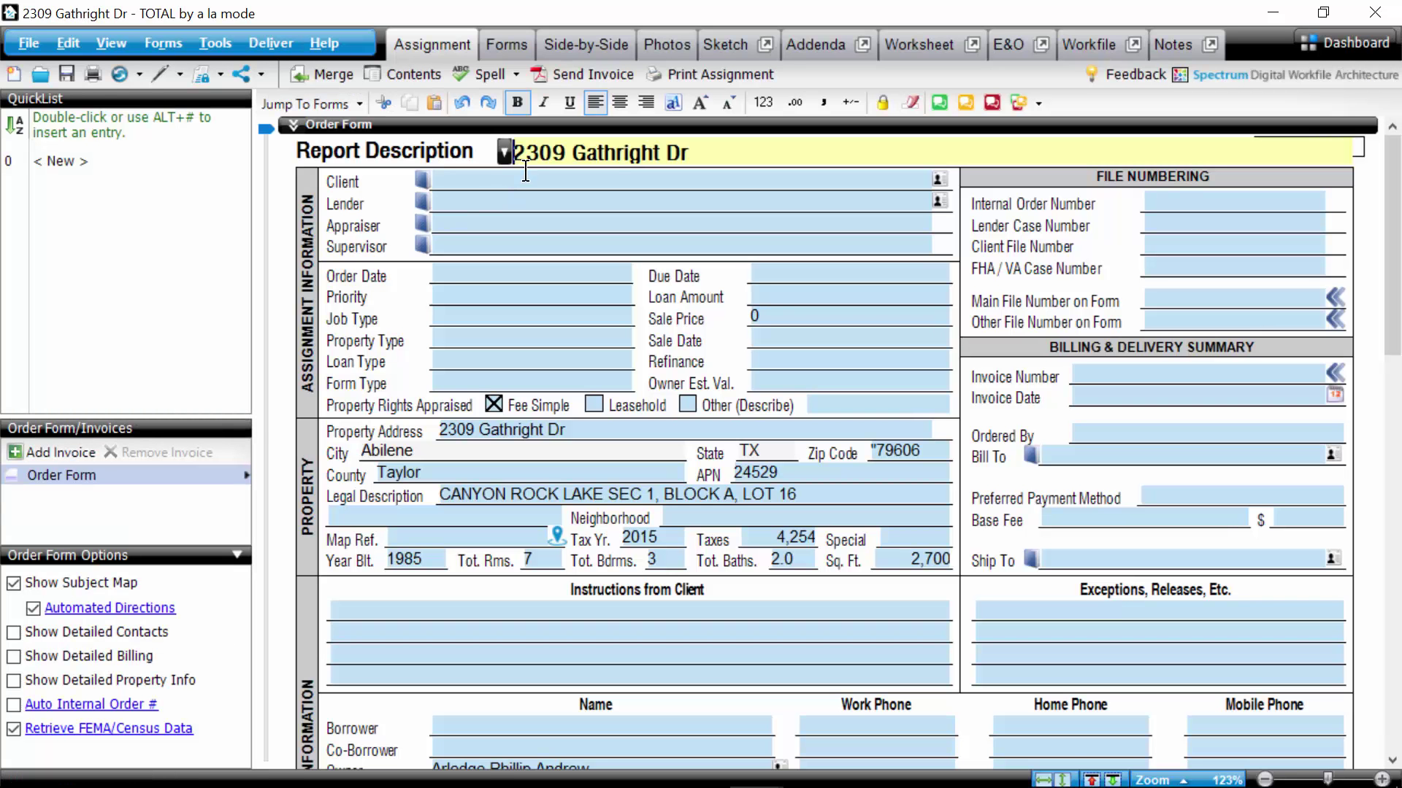
left_click(507, 45)
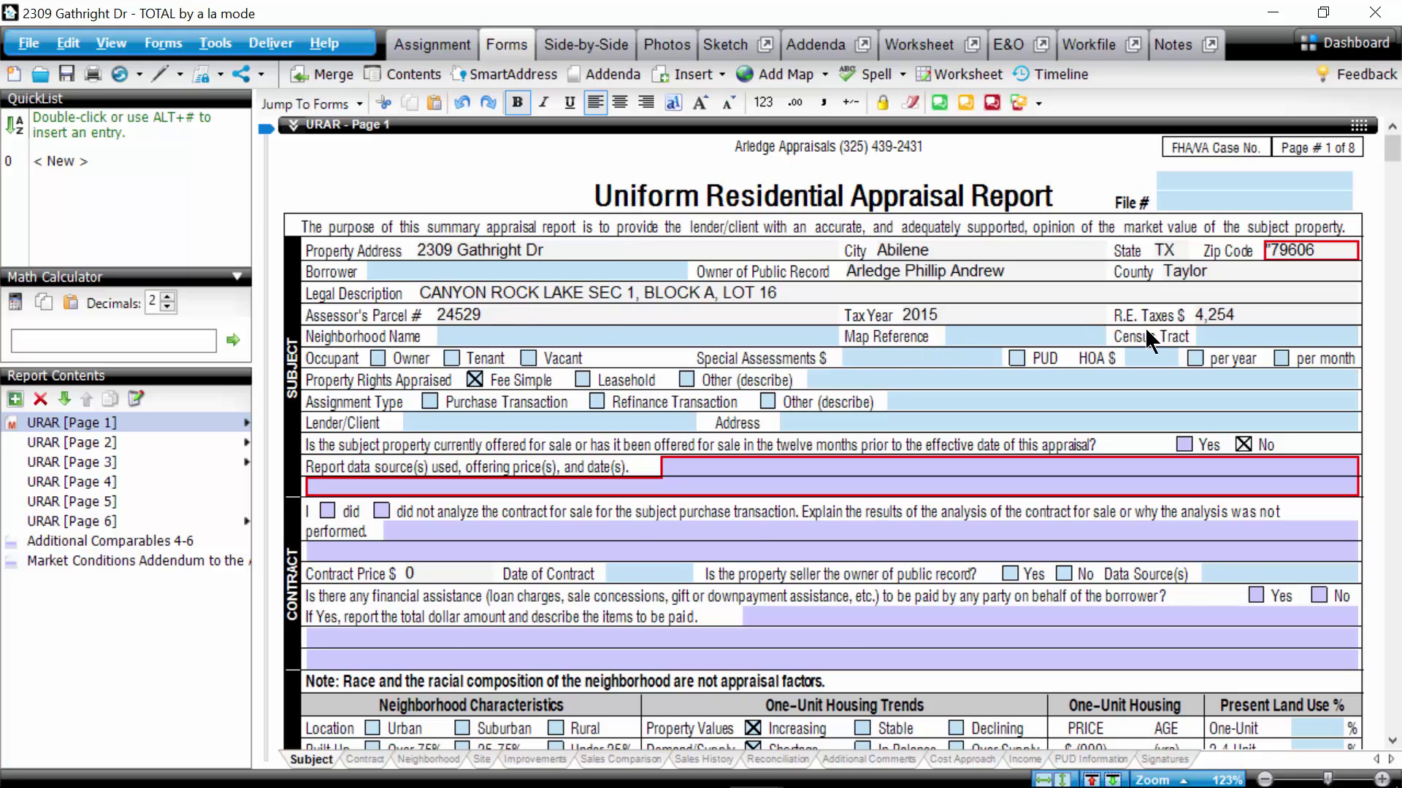
scroll(912, 381, "down", 3)
scroll(899, 383, "down", 2)
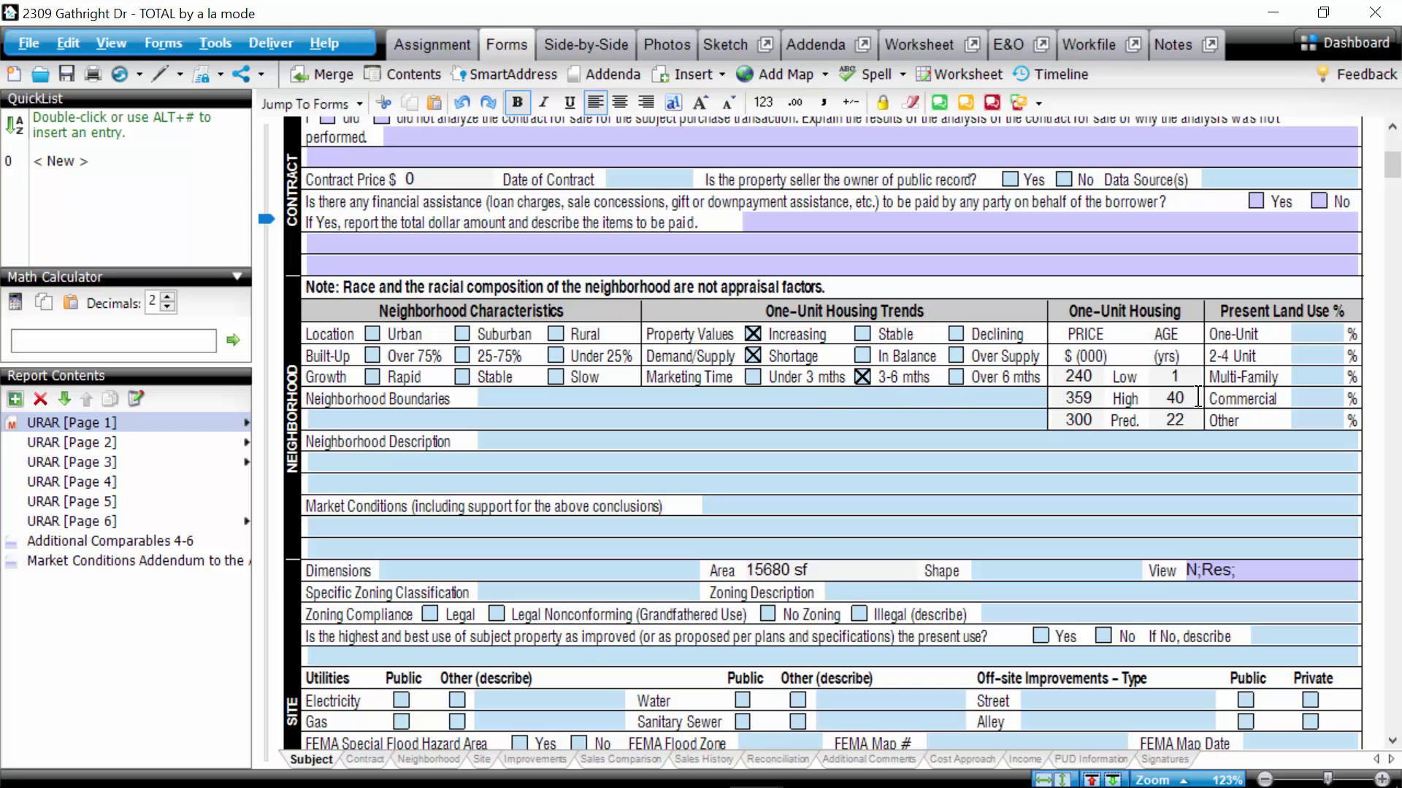
Step: Review the URAR's site and improvements sections down to the page 2 comparable sales grid
scroll(623, 496, "down", 6)
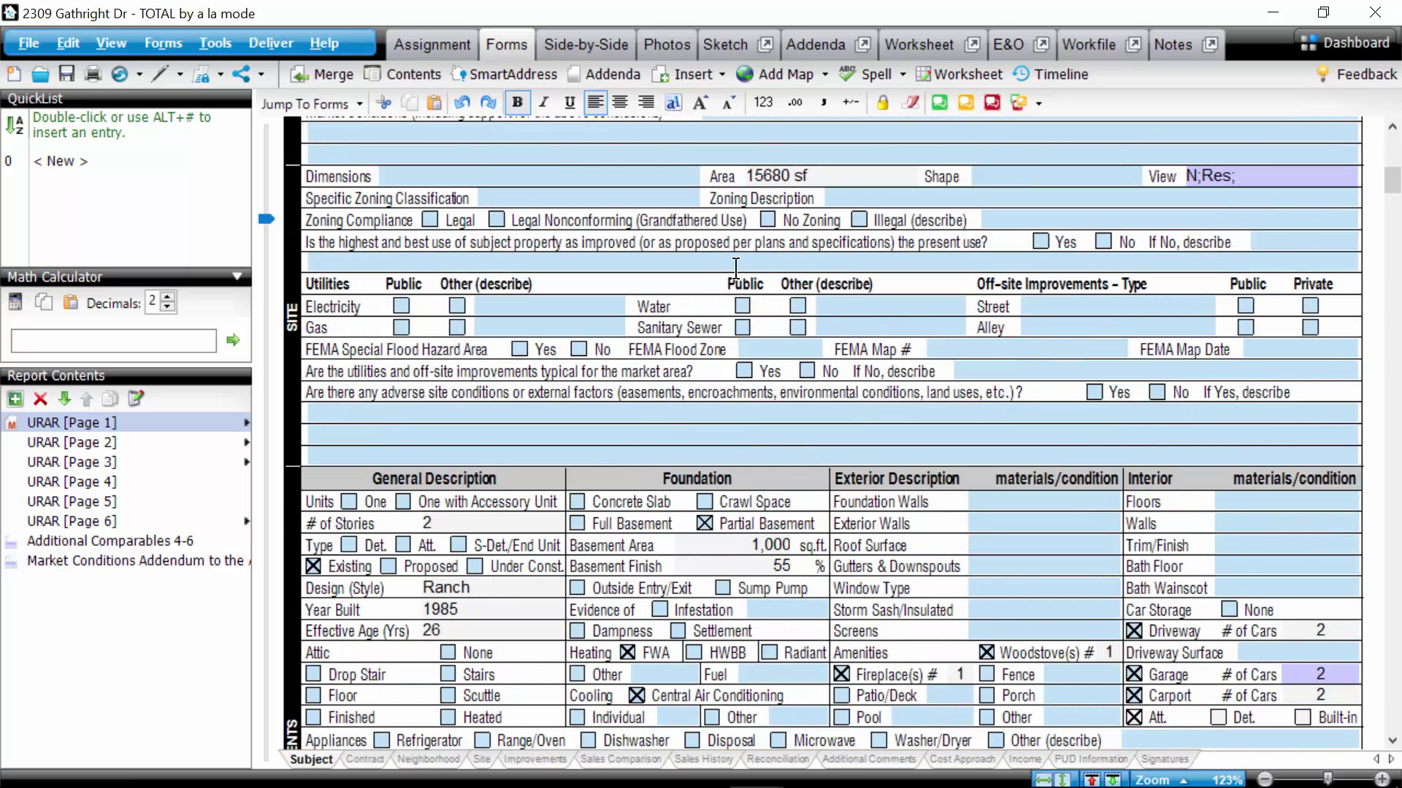
left_click(434, 181)
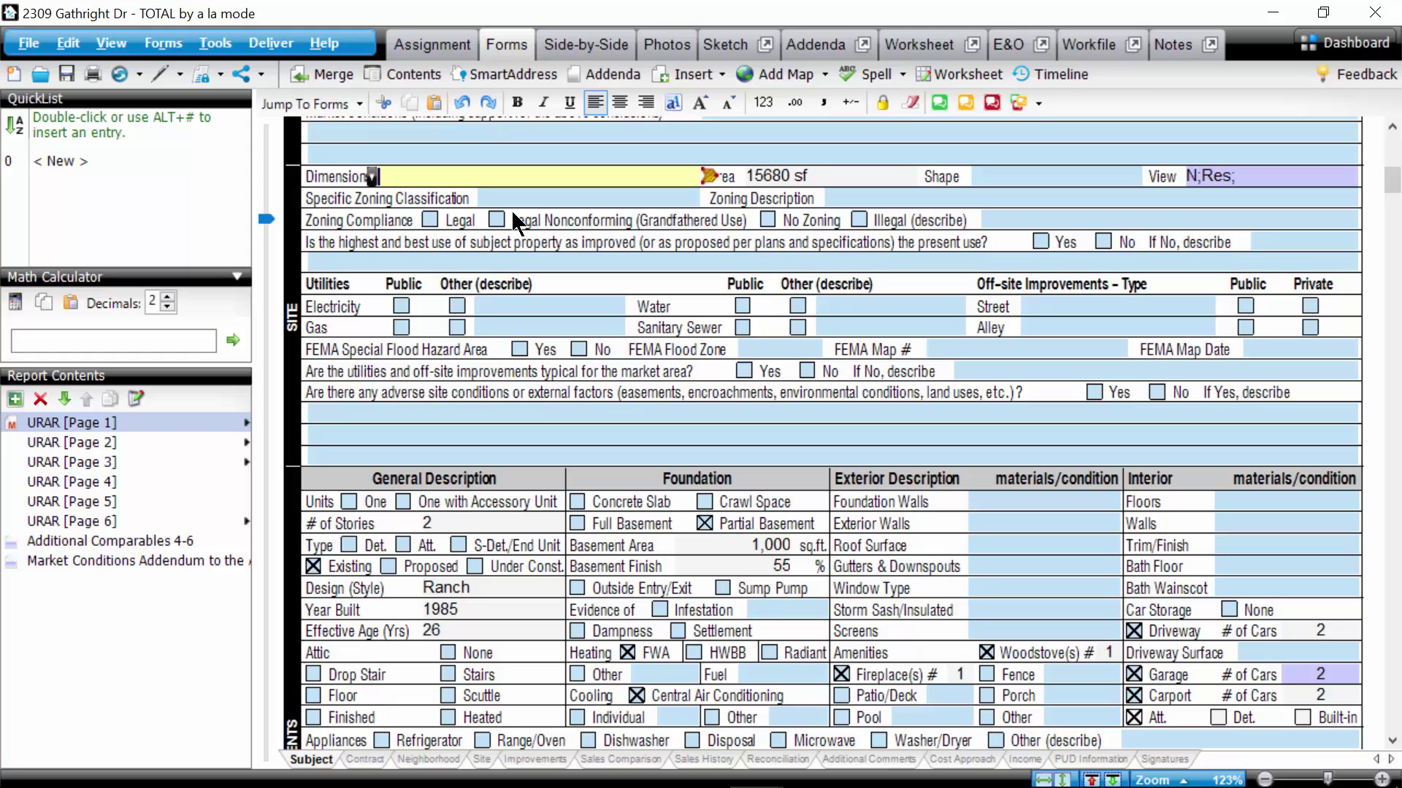
scroll(624, 247, "down", 5)
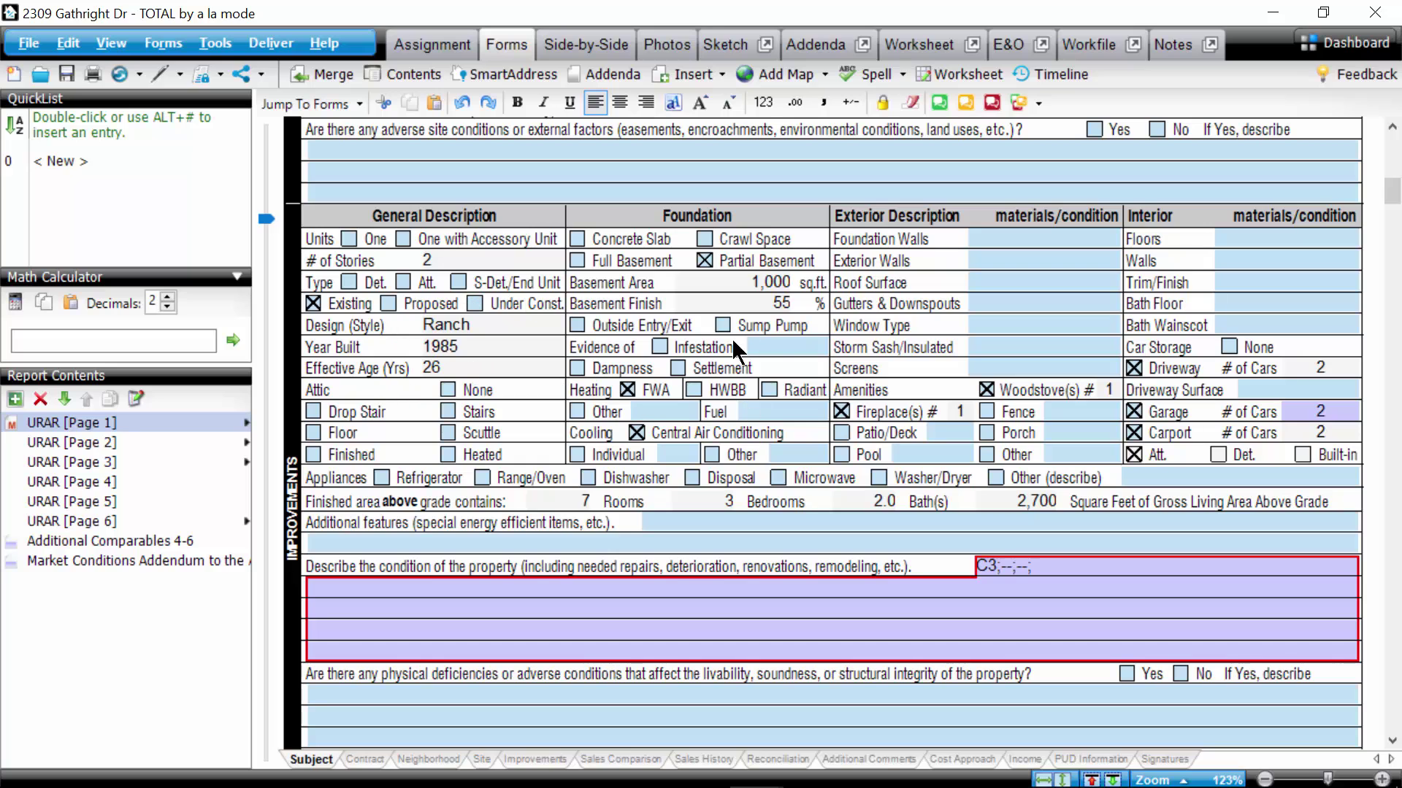
scroll(817, 355, "down", 3)
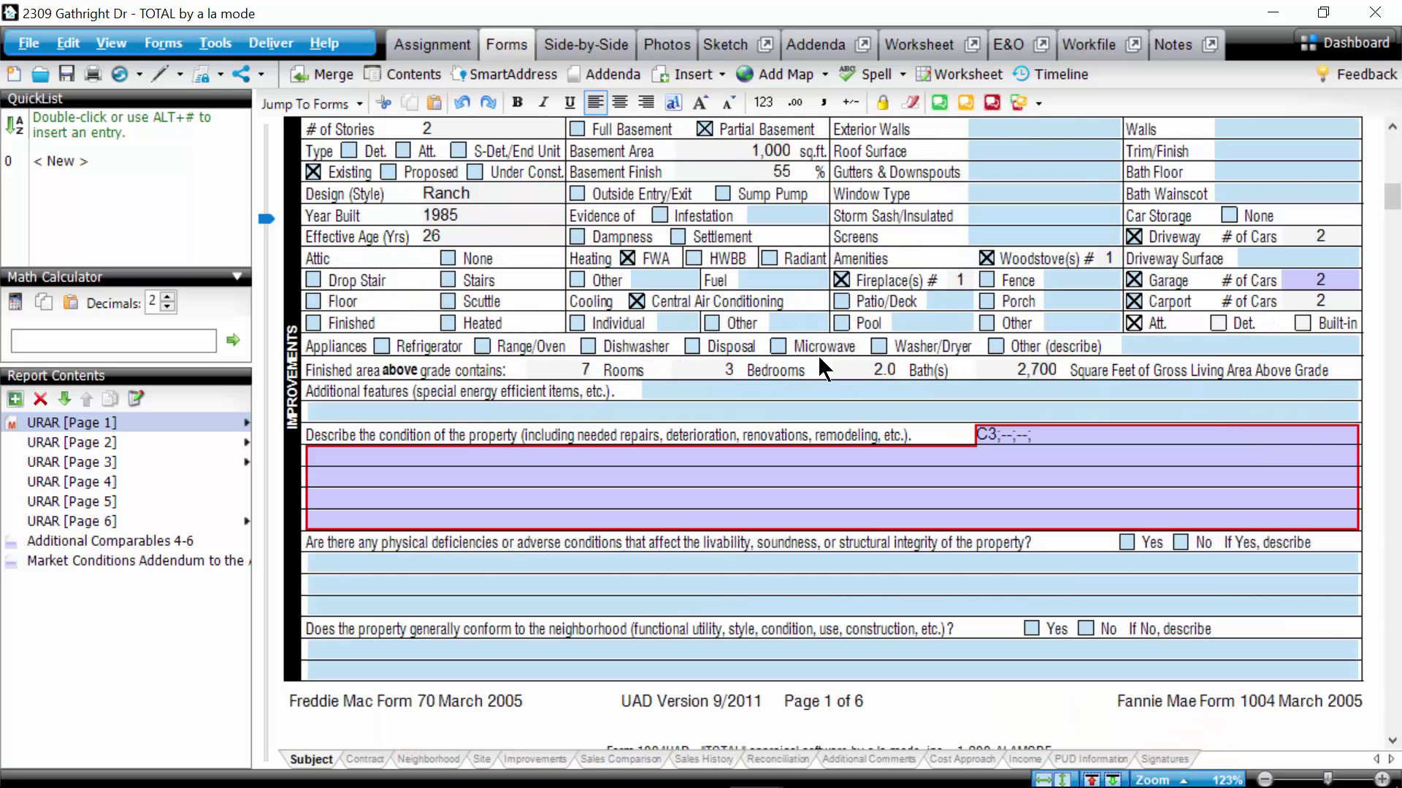
scroll(826, 417, "down", 15)
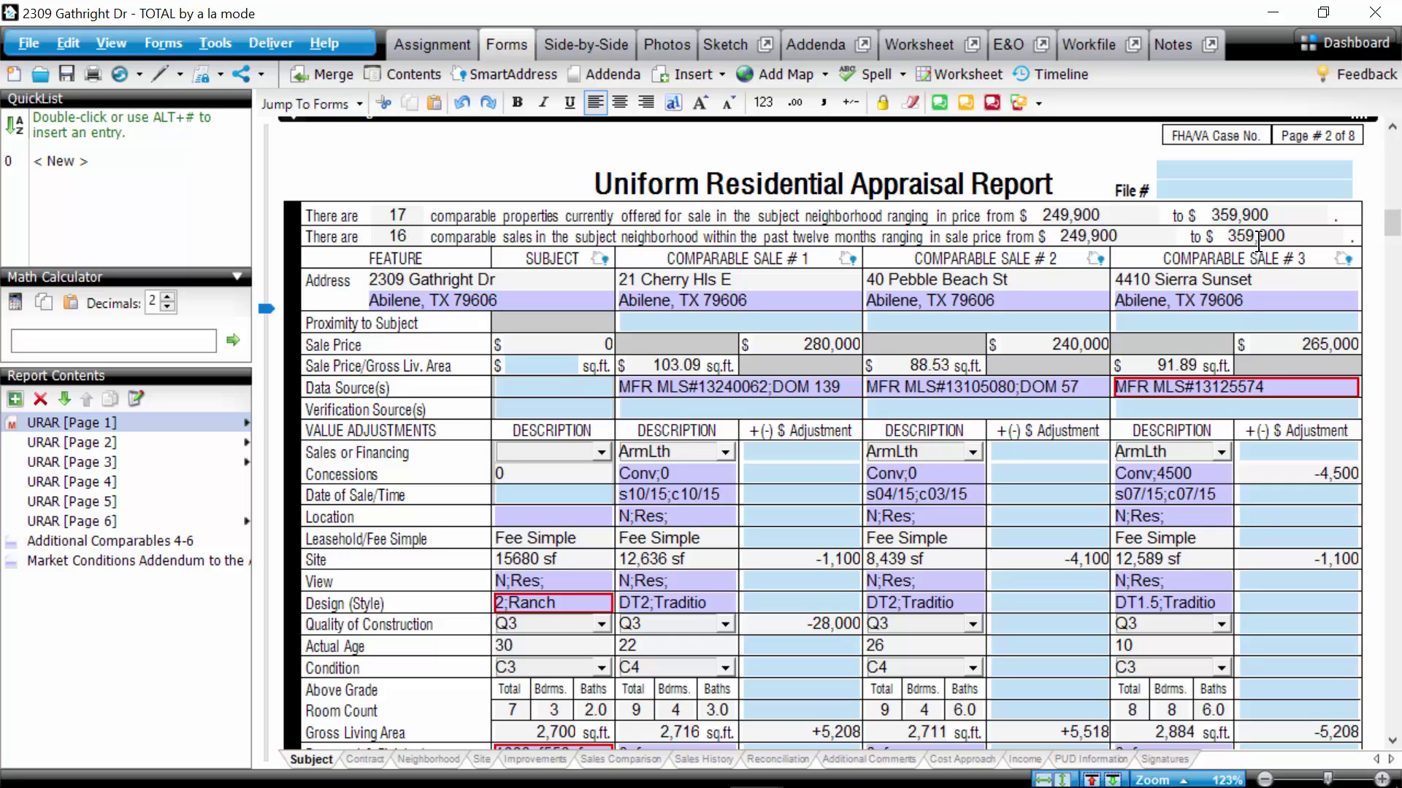
Step: Cancel the Save As prompt and review the Sales Comparison grid
key("ctrl+s")
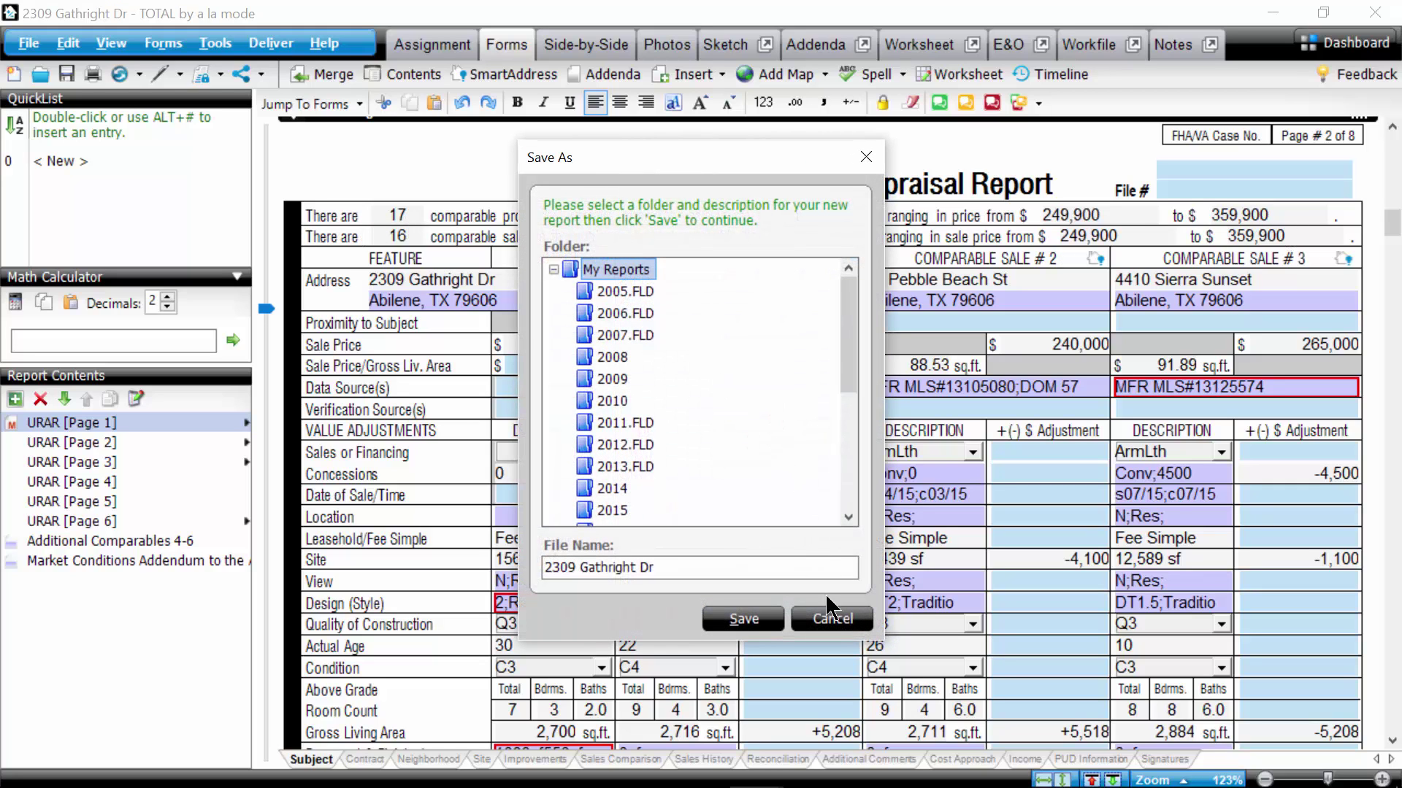
left_click(832, 619)
scroll(761, 337, "down", 3)
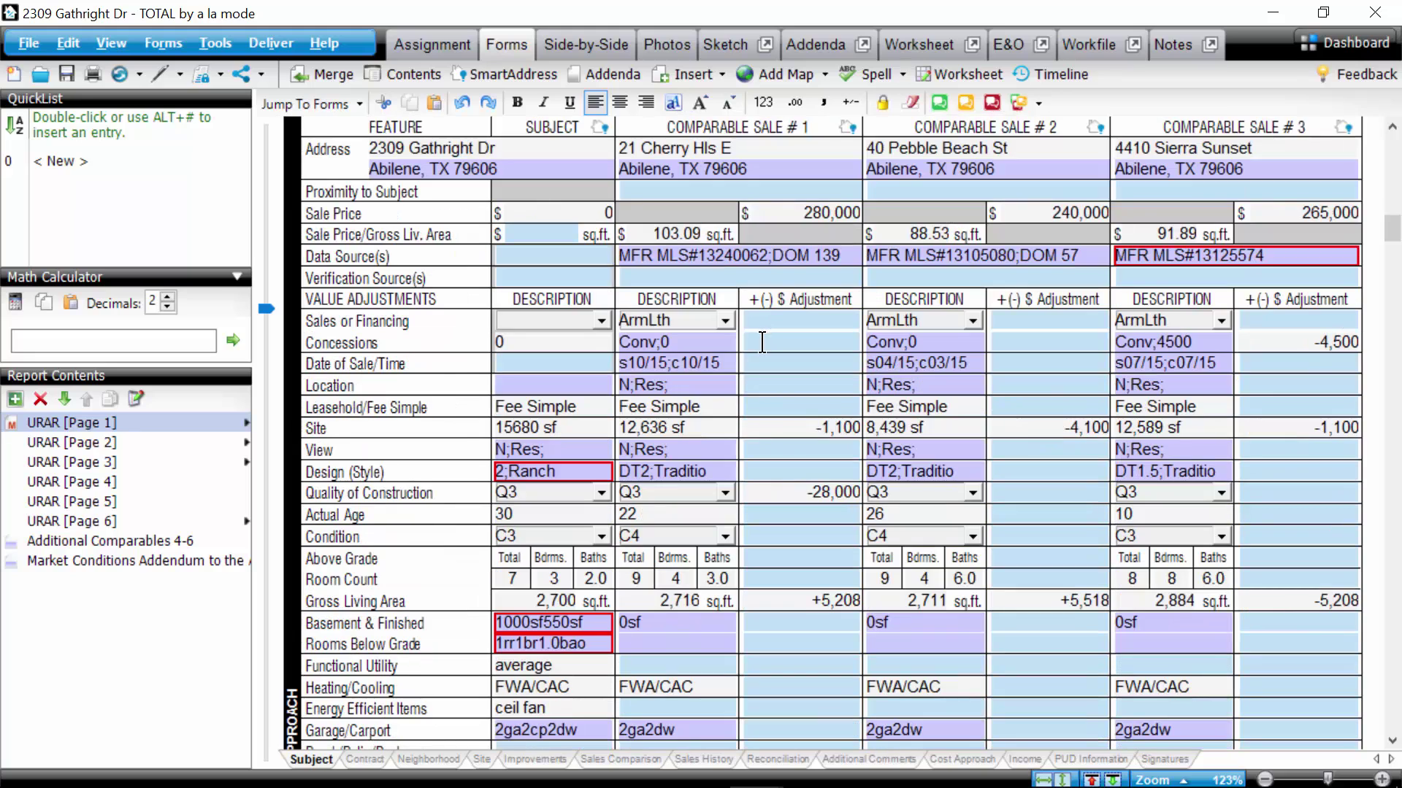
scroll(961, 492, "down", 3)
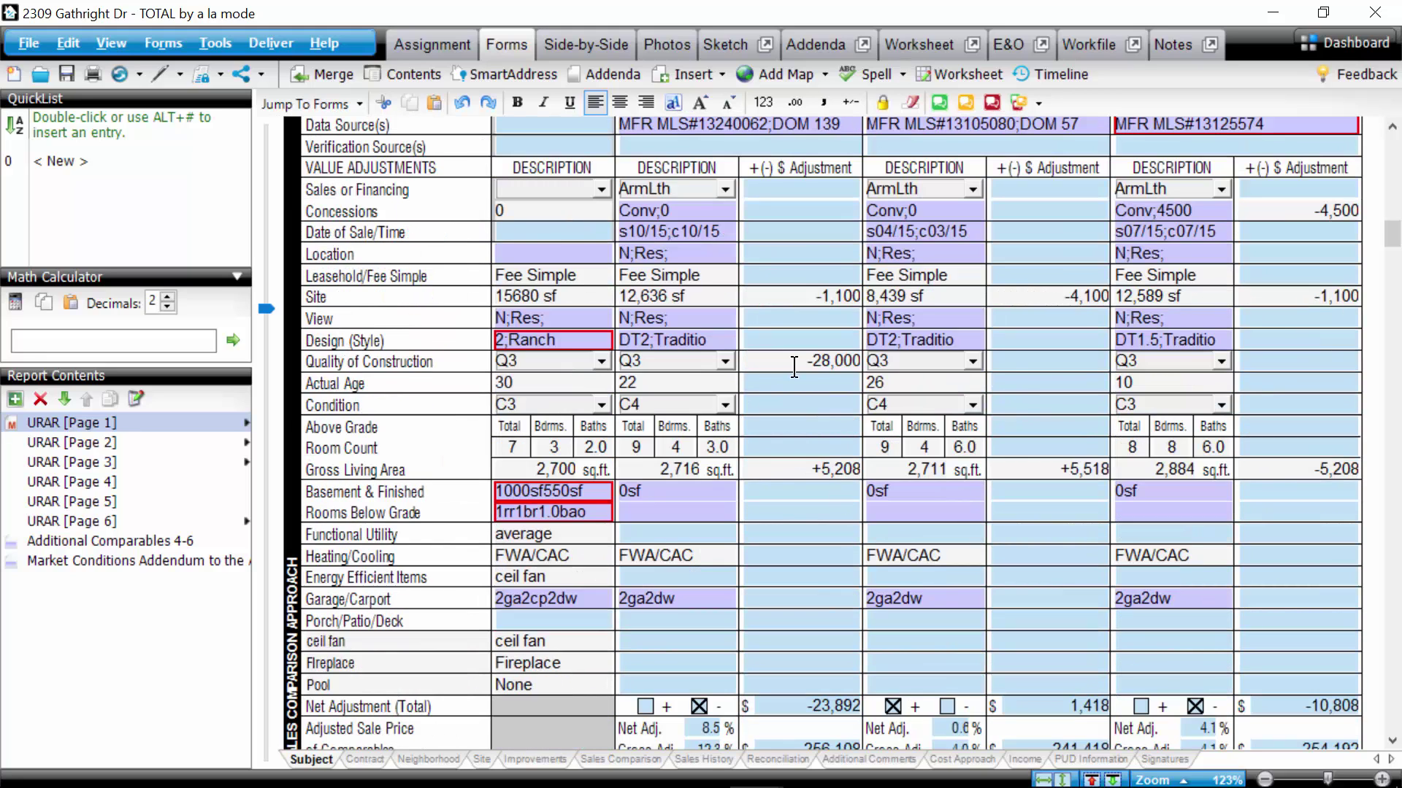
scroll(743, 474, "down", 9)
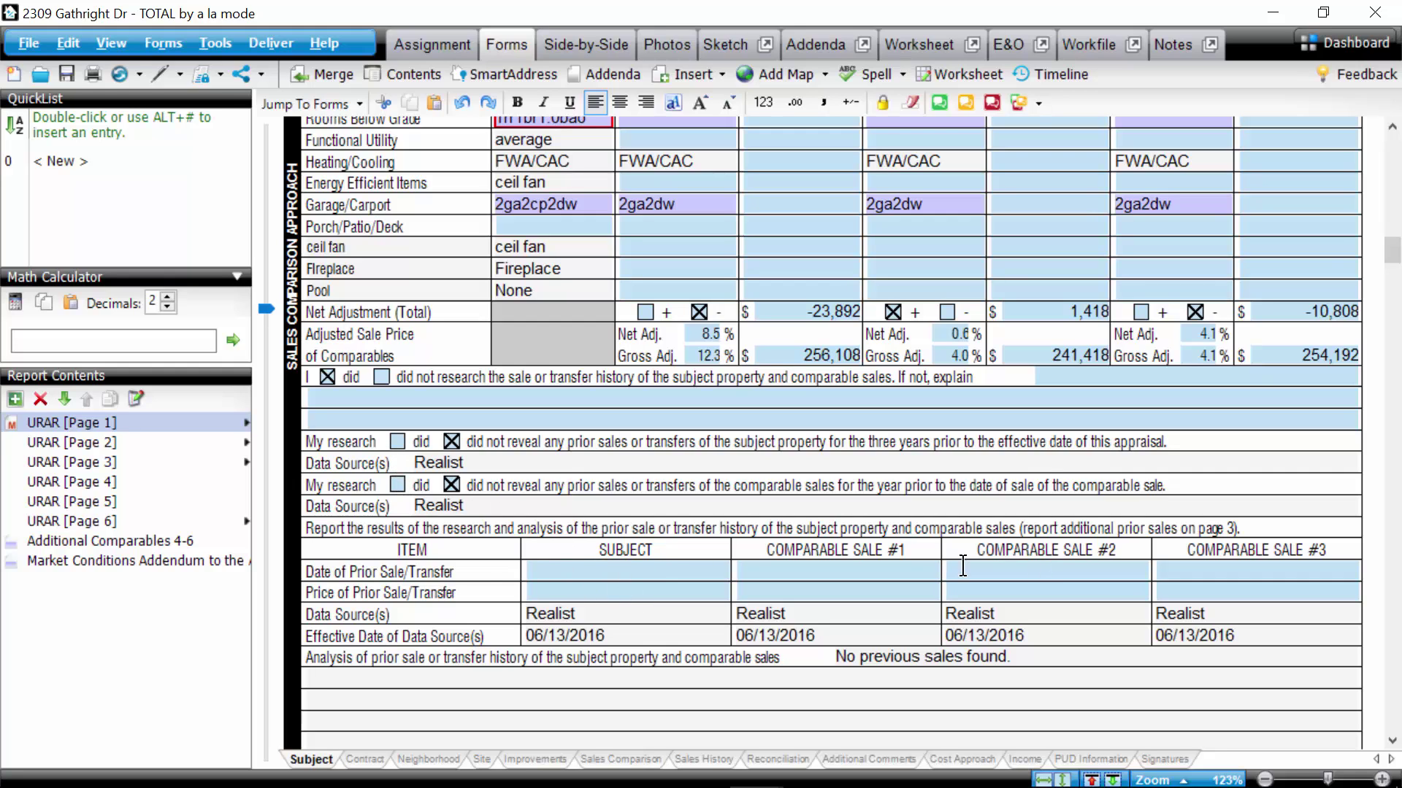
Step: Review the $274,000 reconciliation and the $283,038 cost approach sections
scroll(892, 579, "down", 3)
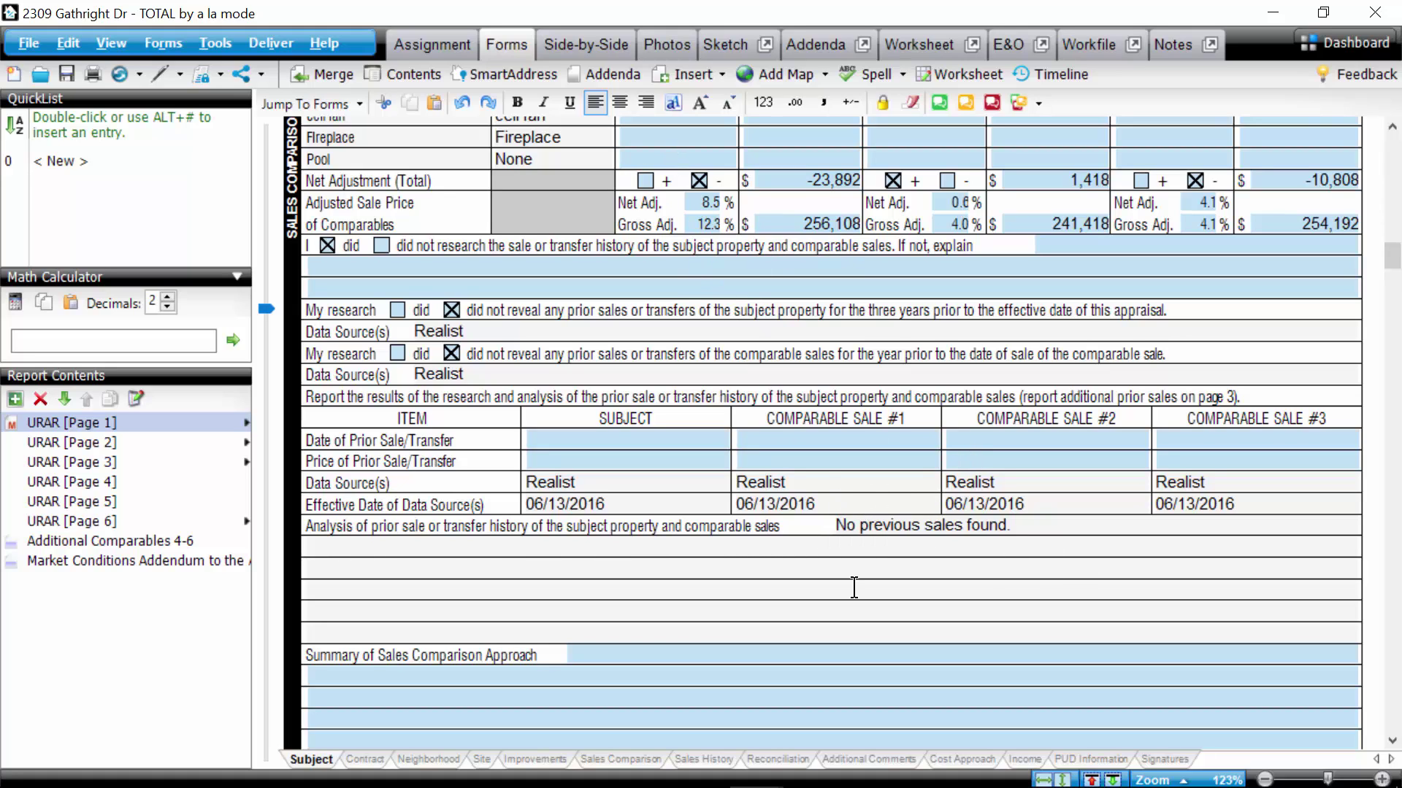
scroll(815, 584, "down", 3)
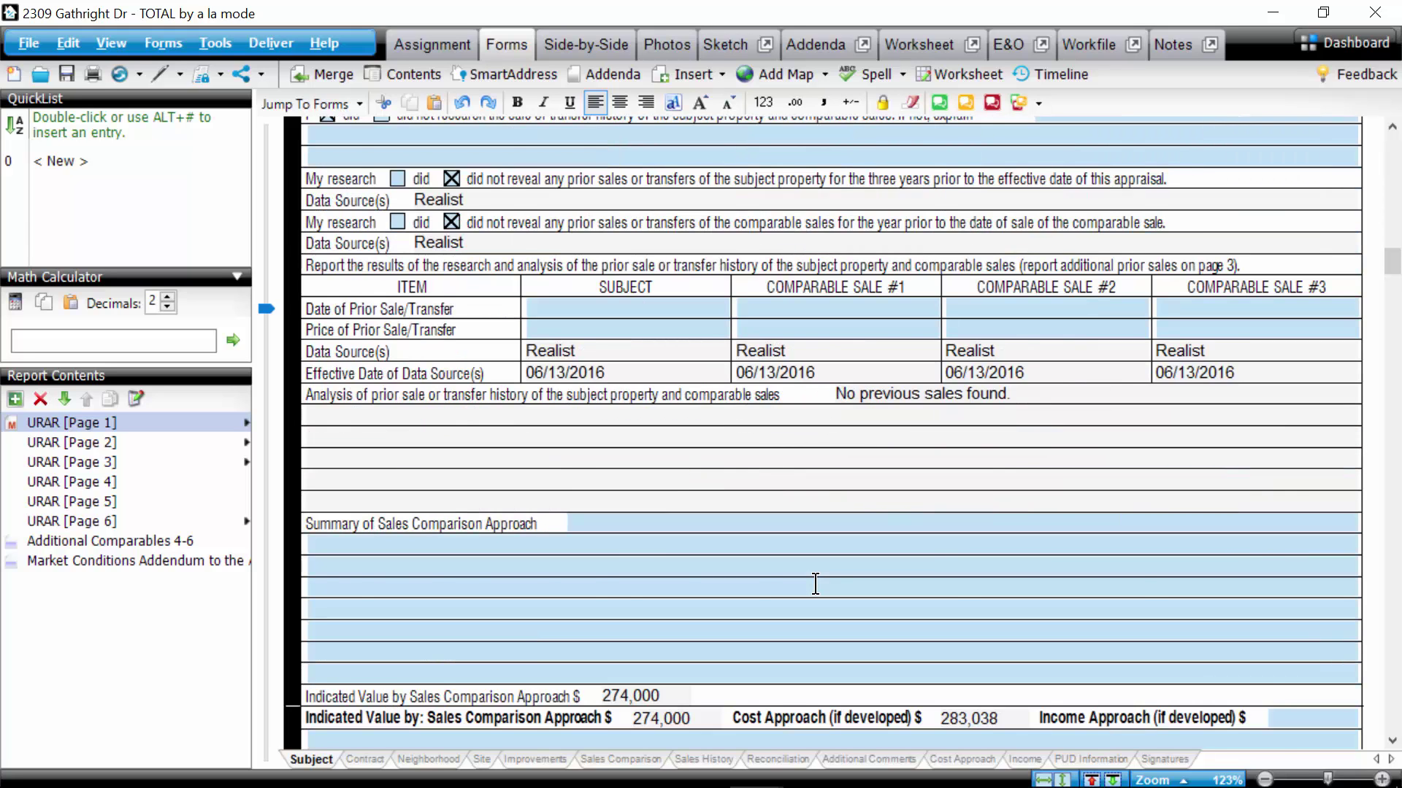
scroll(815, 584, "down", 3)
scroll(812, 581, "down", 3)
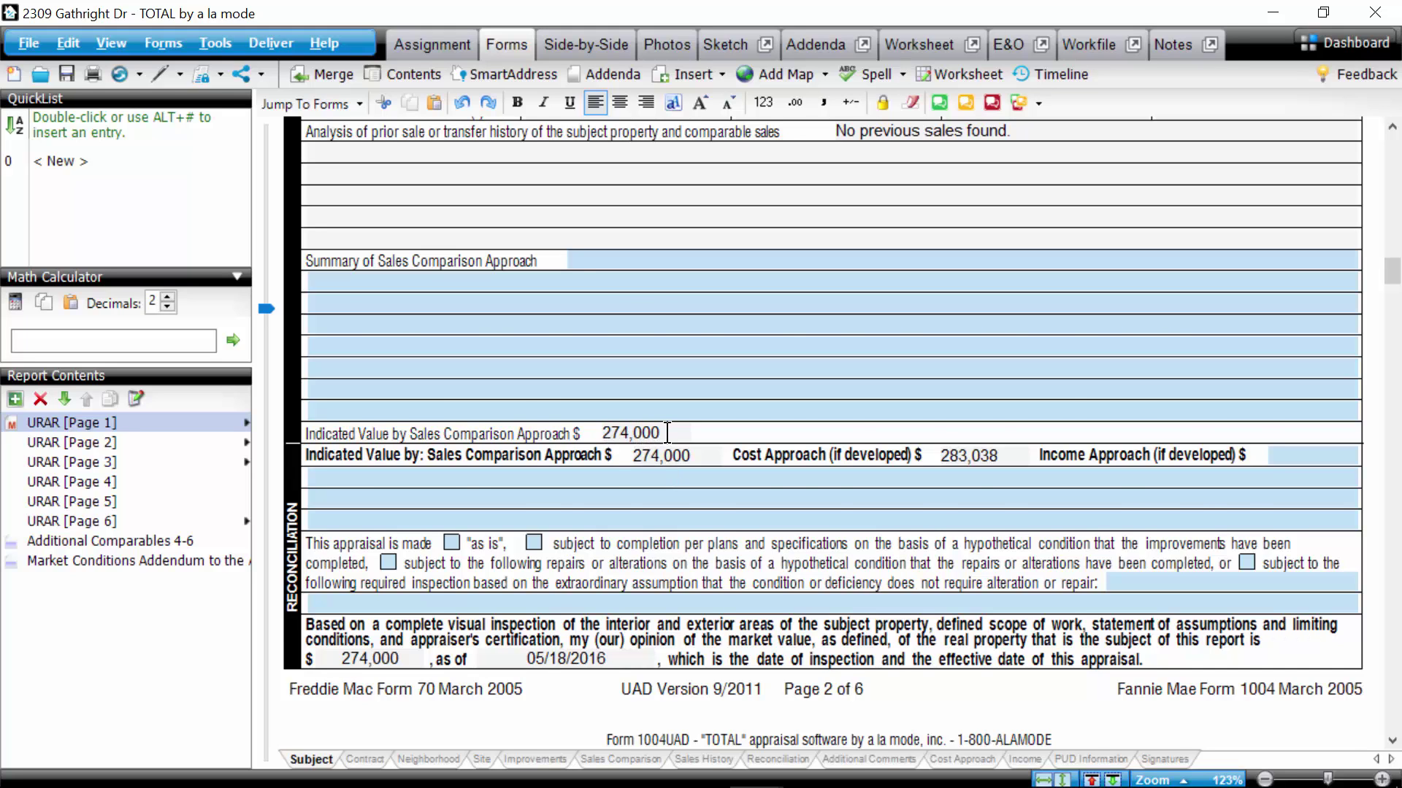
scroll(667, 433, "down", 3)
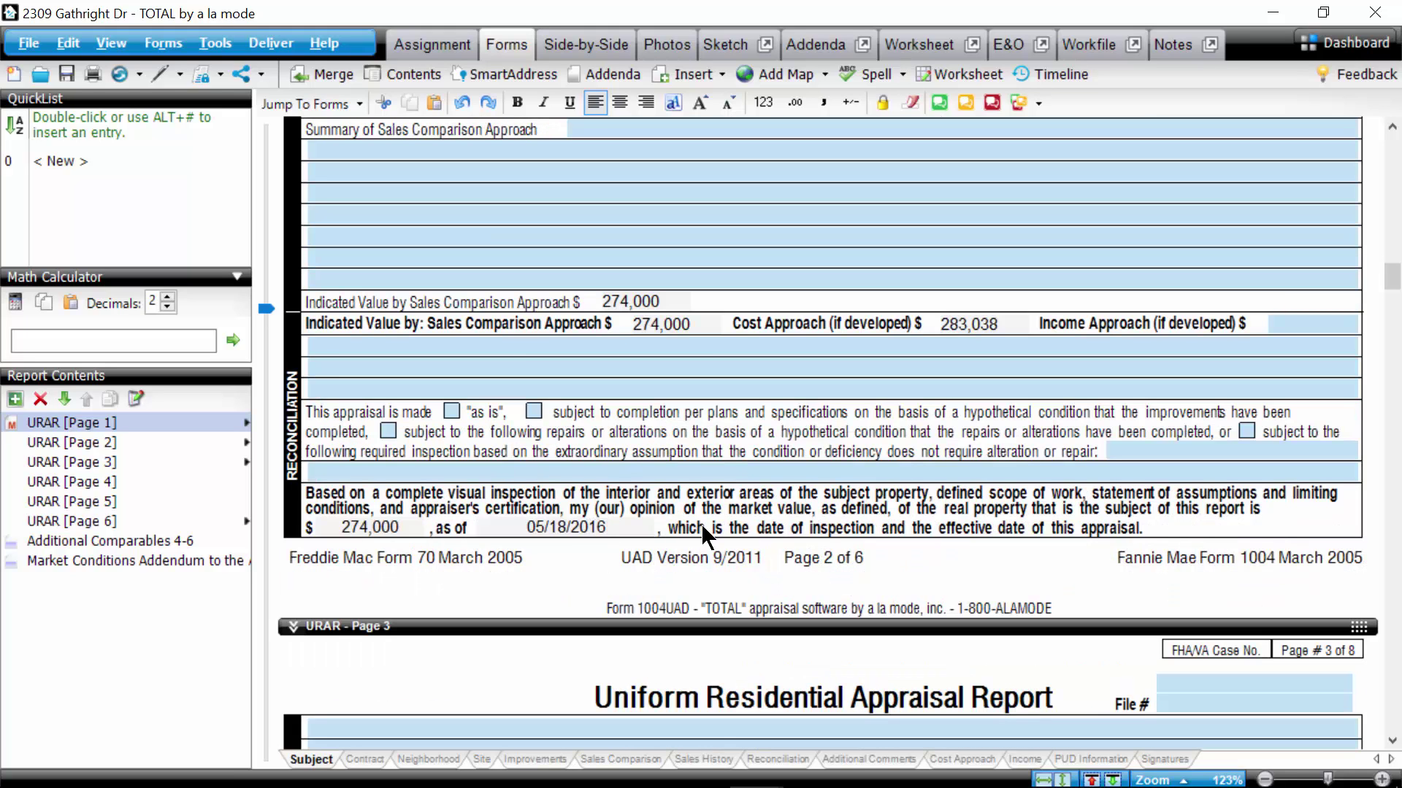
scroll(701, 523, "down", 20)
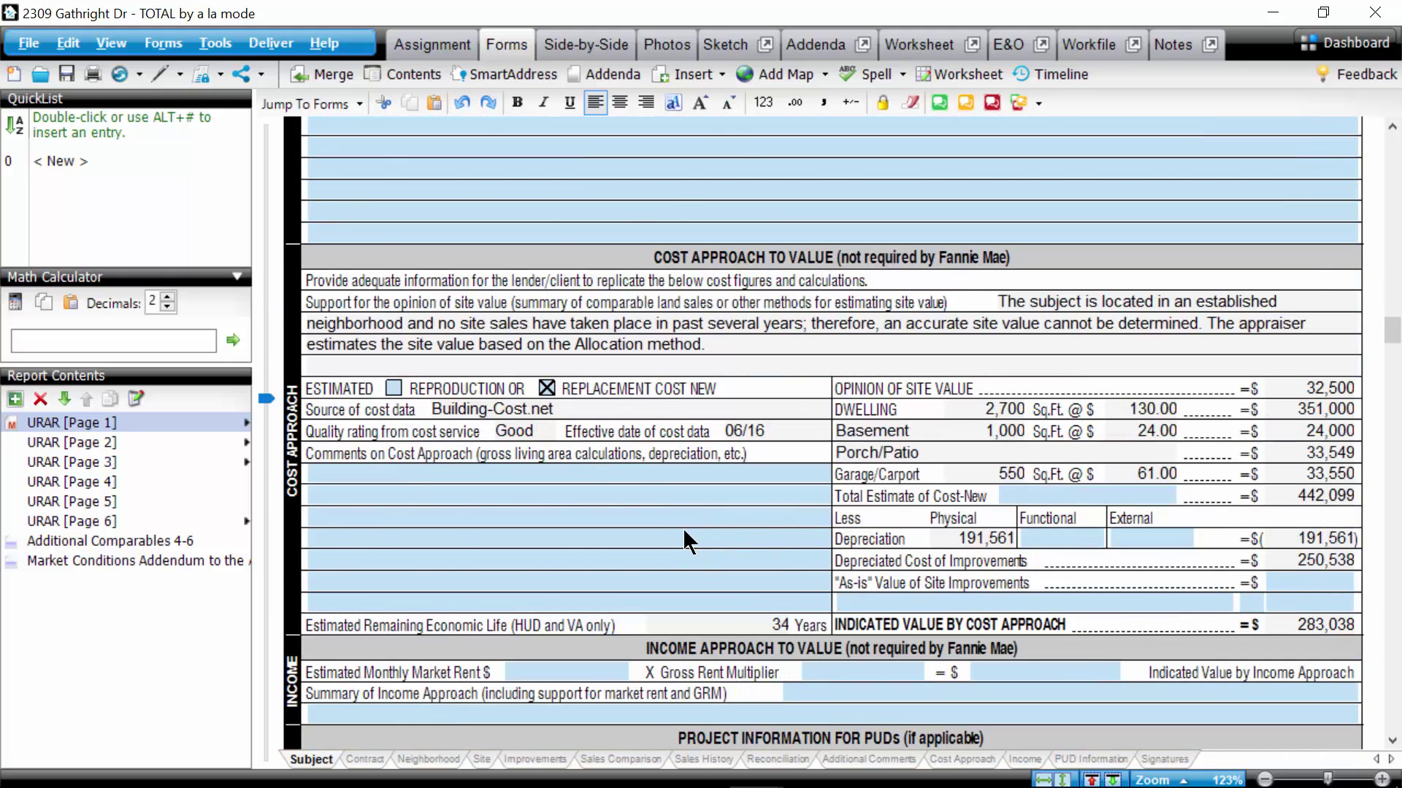
scroll(676, 538, "down", 12)
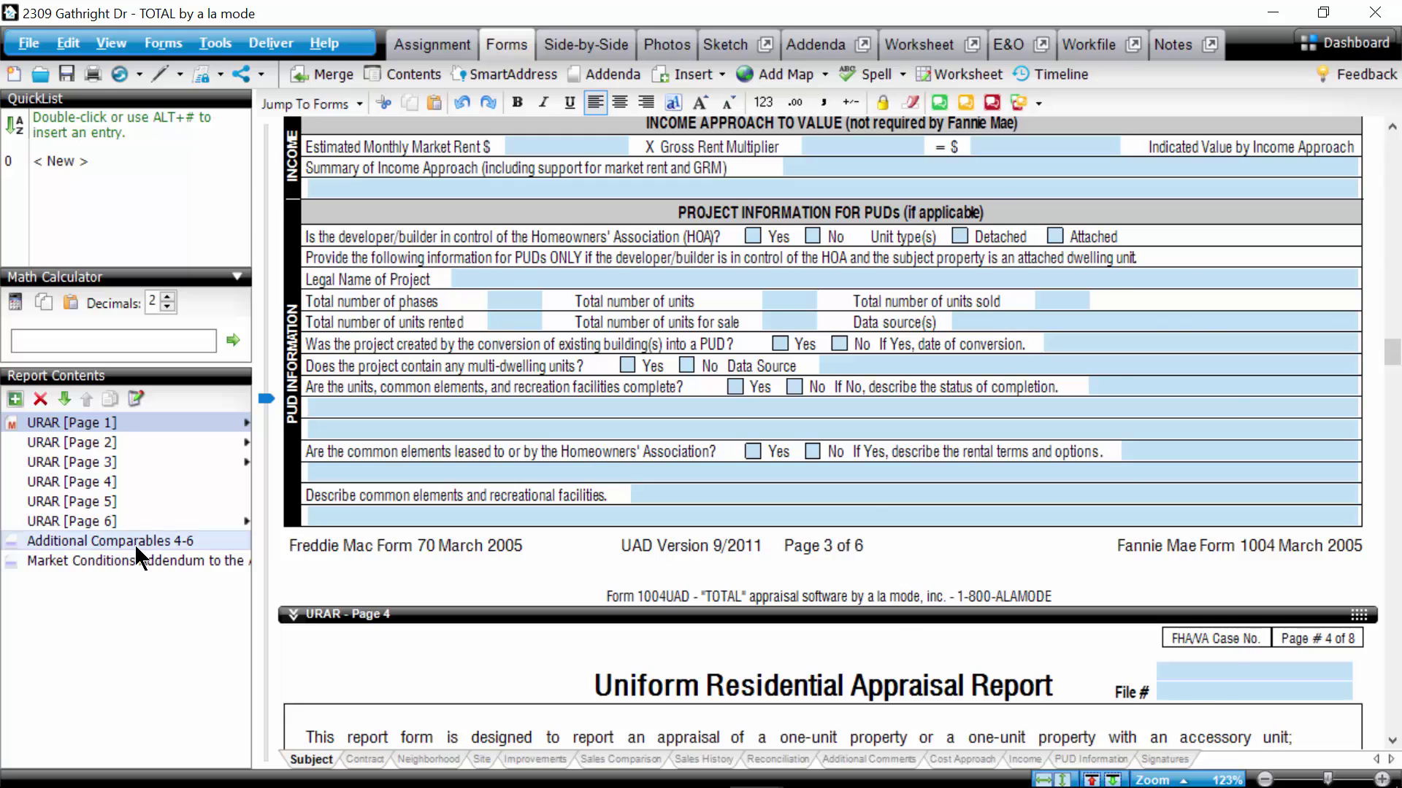
Step: Move past Additional Comparables 4-6 to the Market Conditions Addendum and review it through the signature block
left_click(138, 546)
scroll(792, 446, "down", 2)
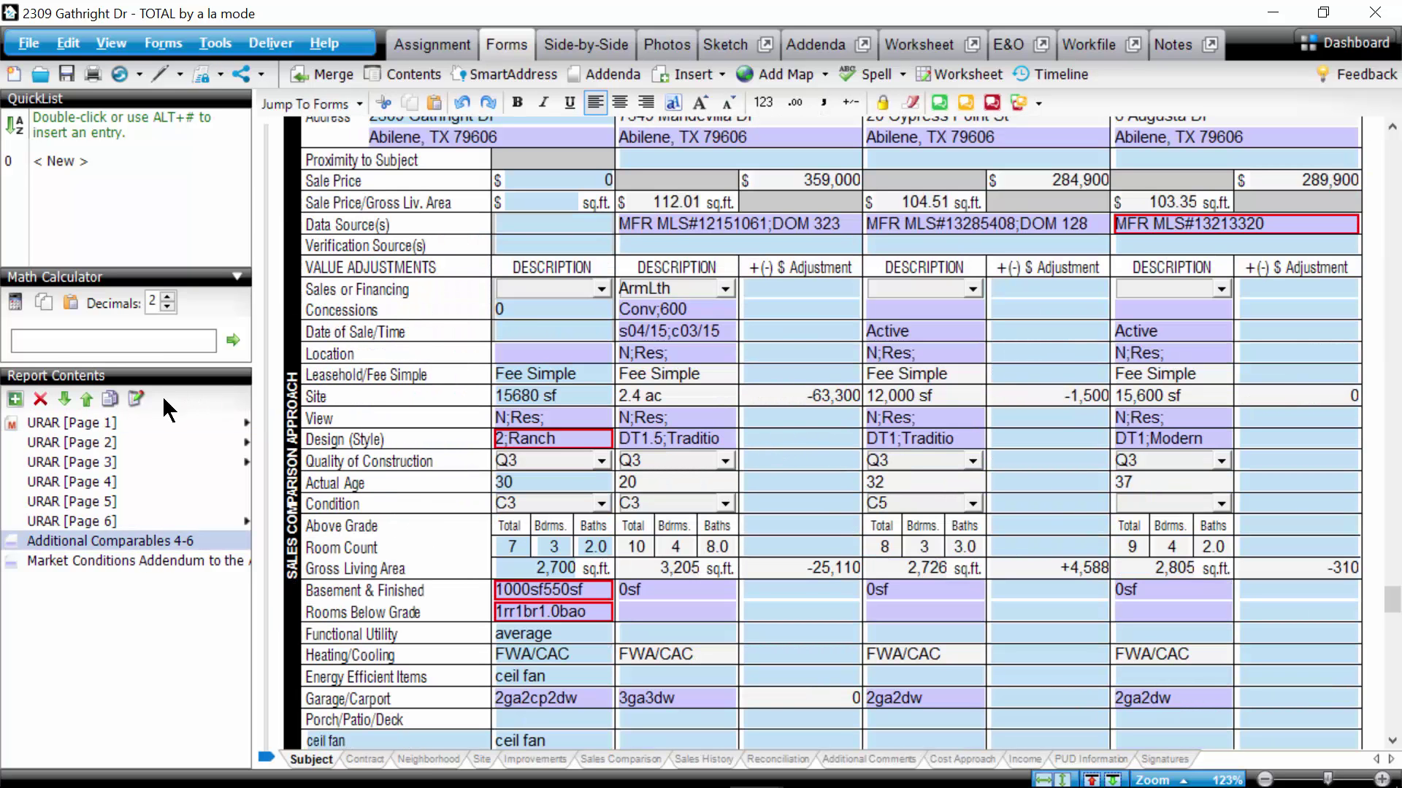
left_click(135, 560)
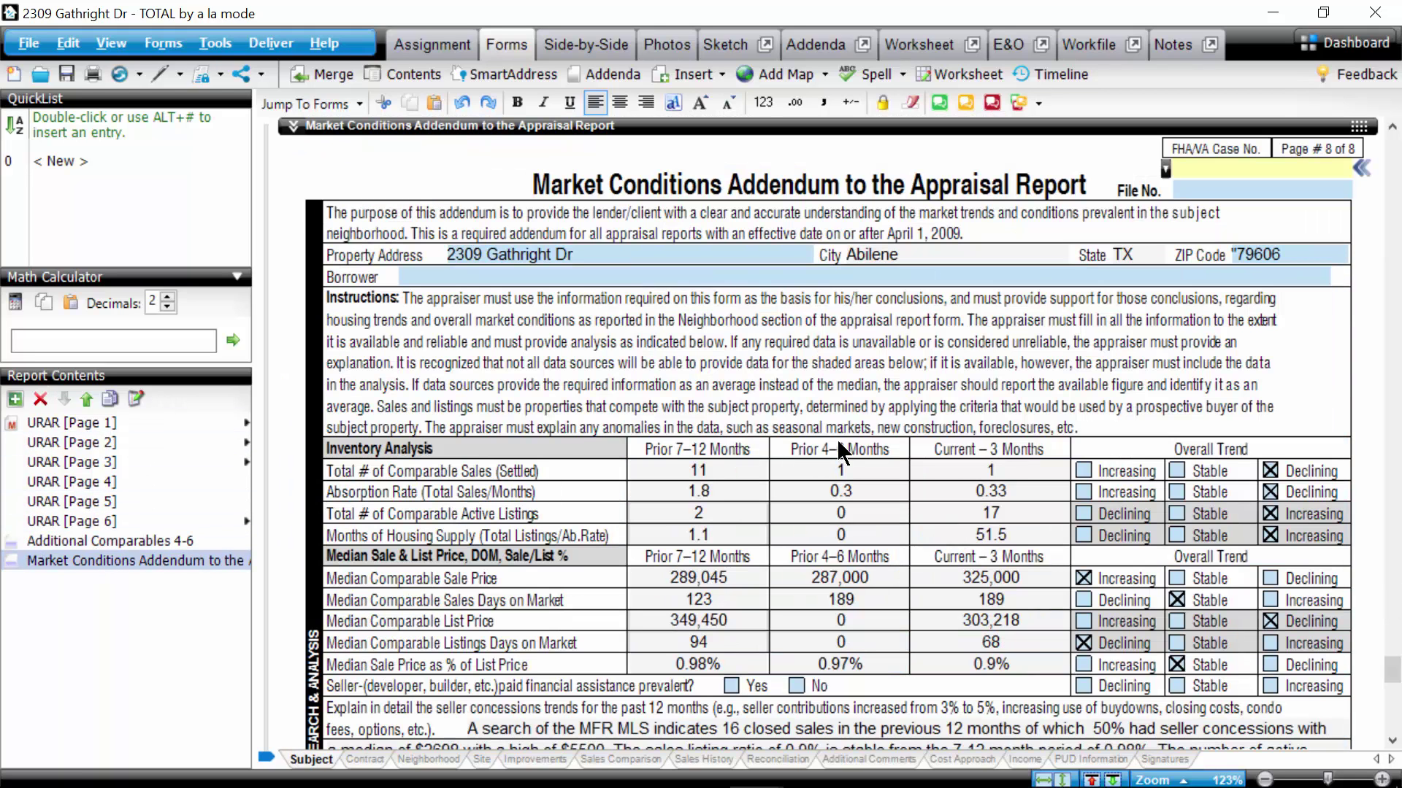
scroll(879, 414, "down", 3)
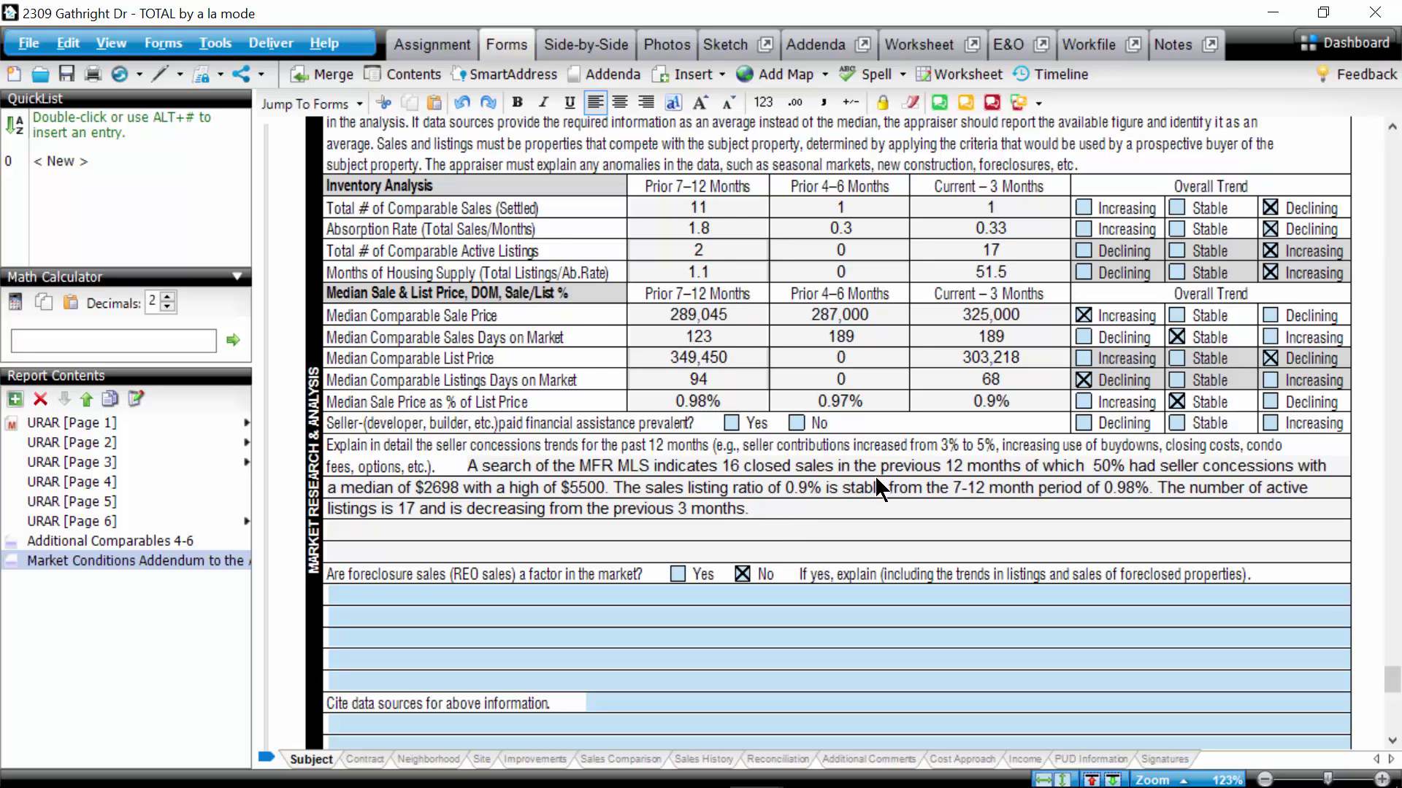
scroll(751, 489, "down", 2)
scroll(751, 488, "down", 2)
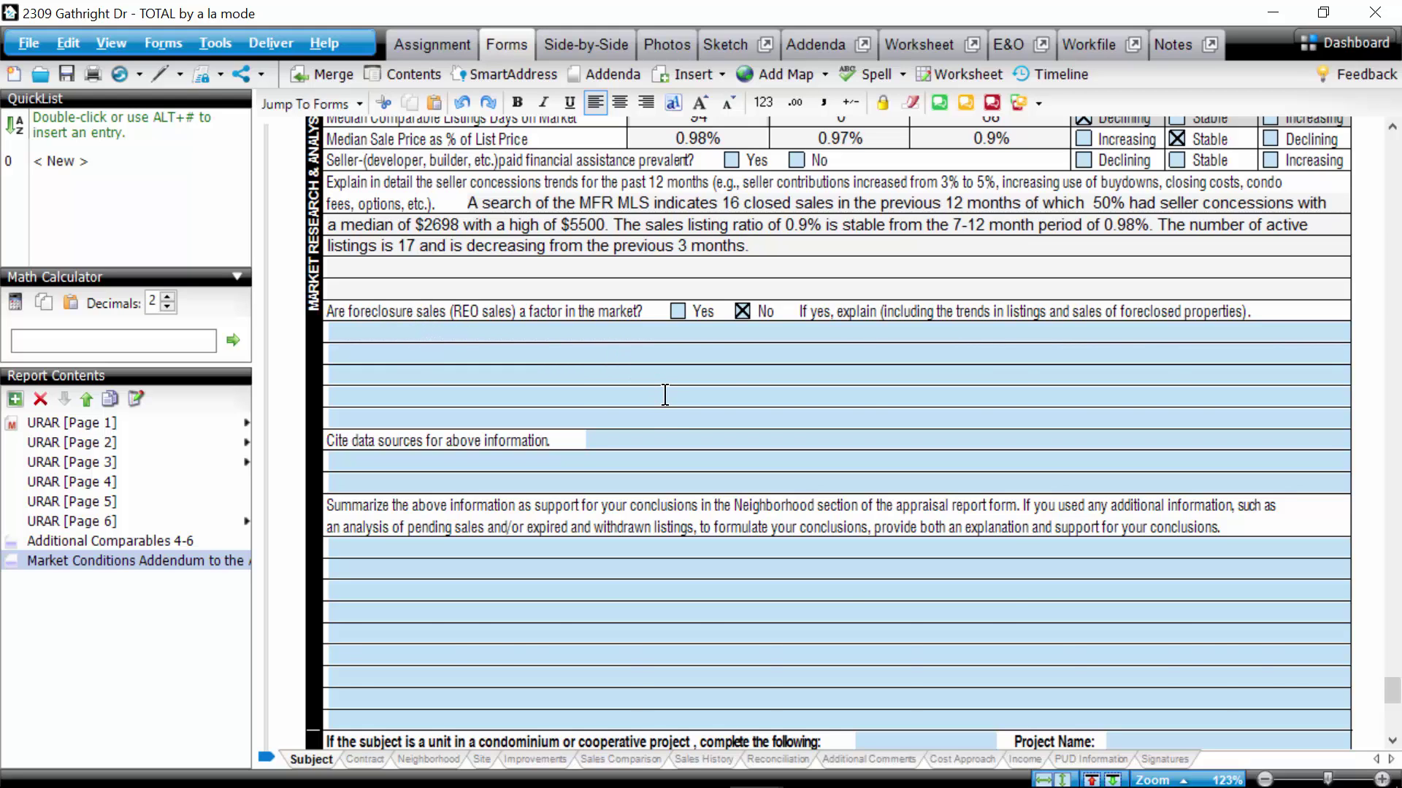
scroll(665, 395, "down", 3)
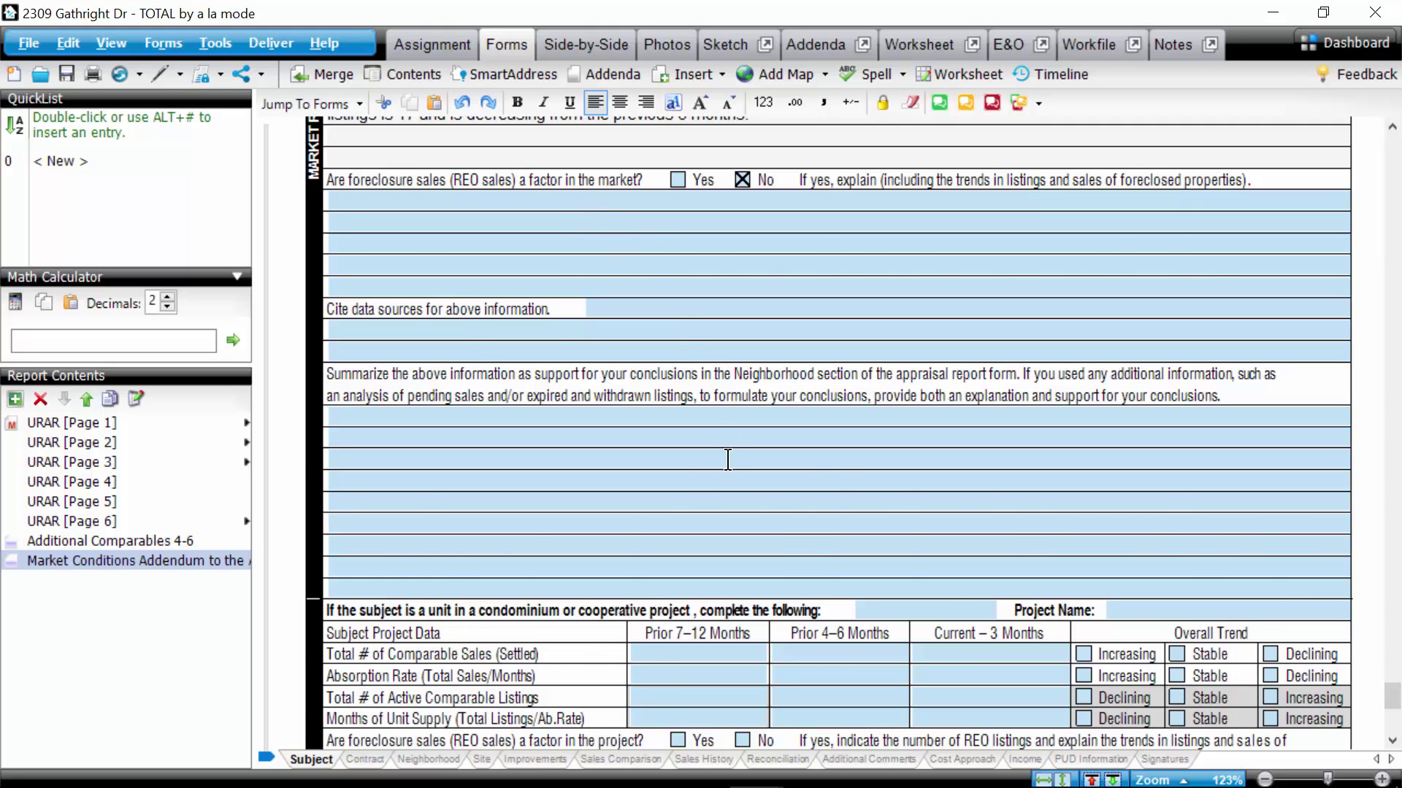
scroll(728, 460, "down", 3)
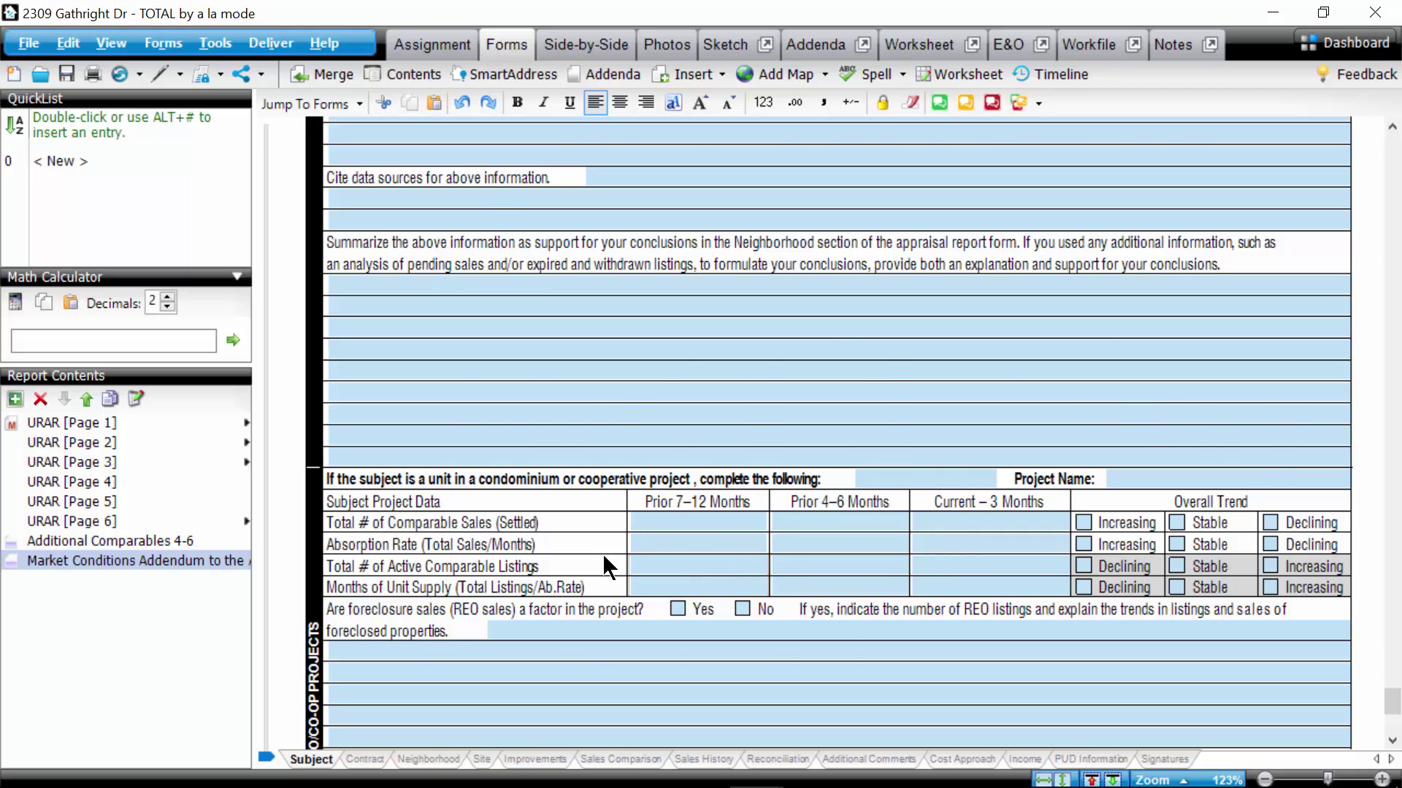
scroll(603, 562, "down", 3)
scroll(600, 557, "down", 6)
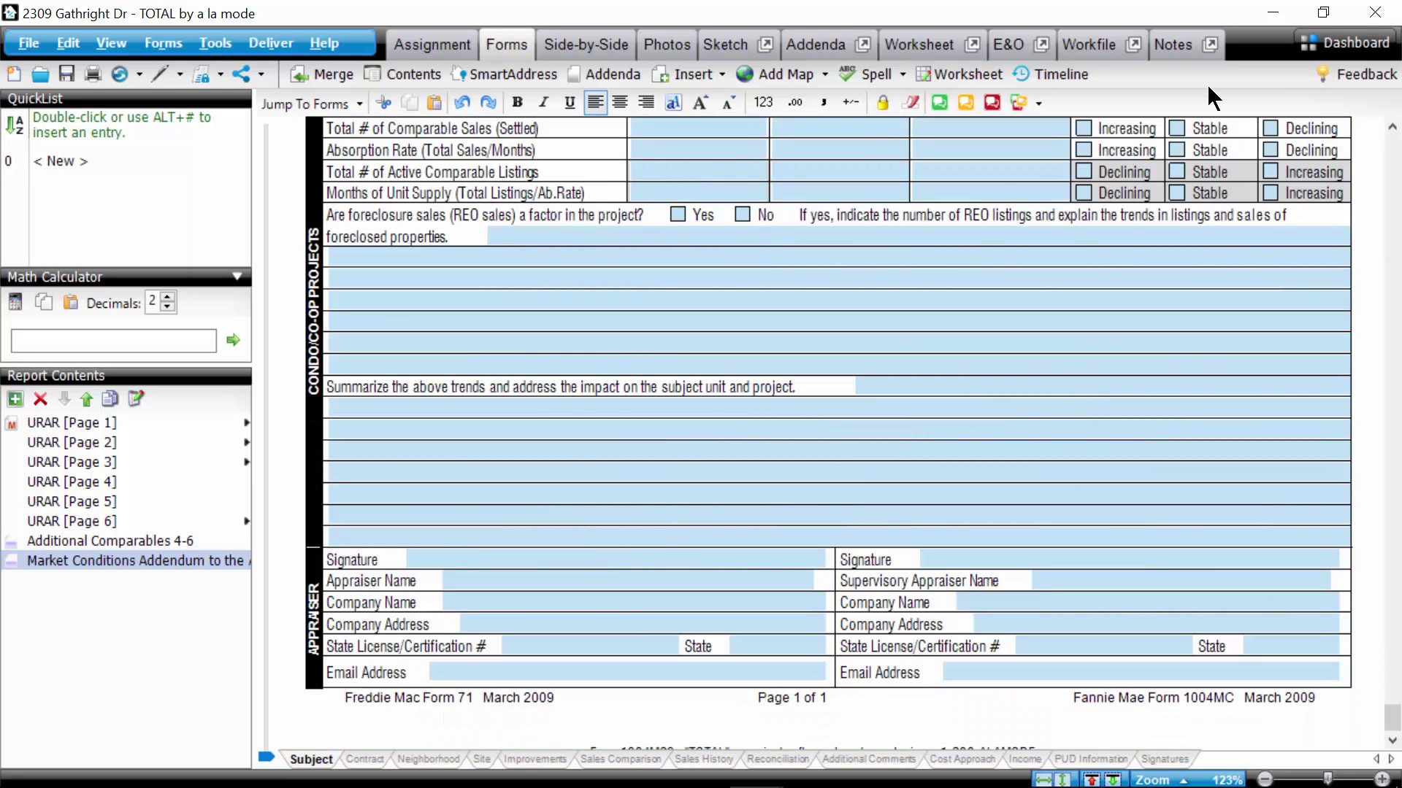
Step: Show the workfile's Files in Workfile list and select PropertyReport, cancelling the accidental rename
left_click(1091, 46)
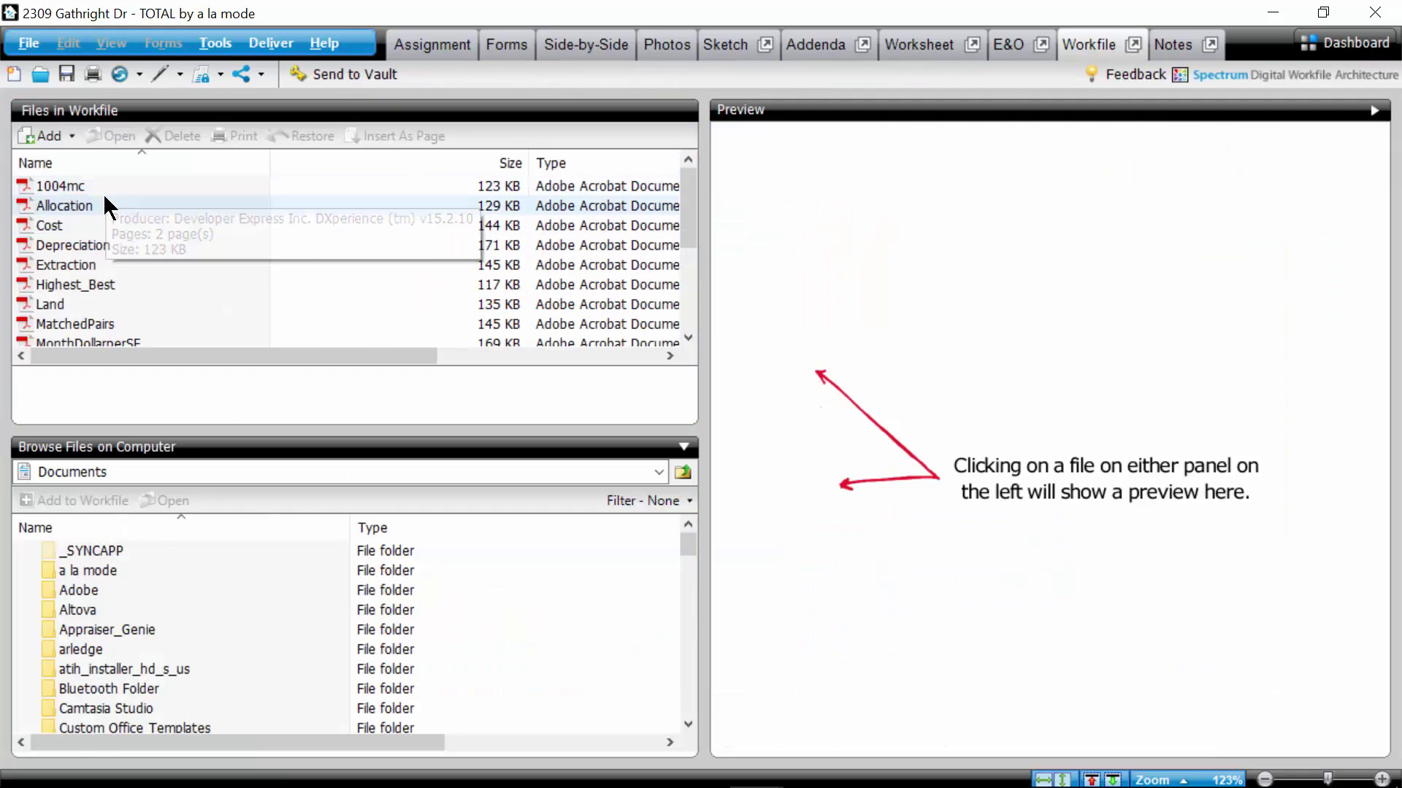
scroll(106, 284, "down", 2)
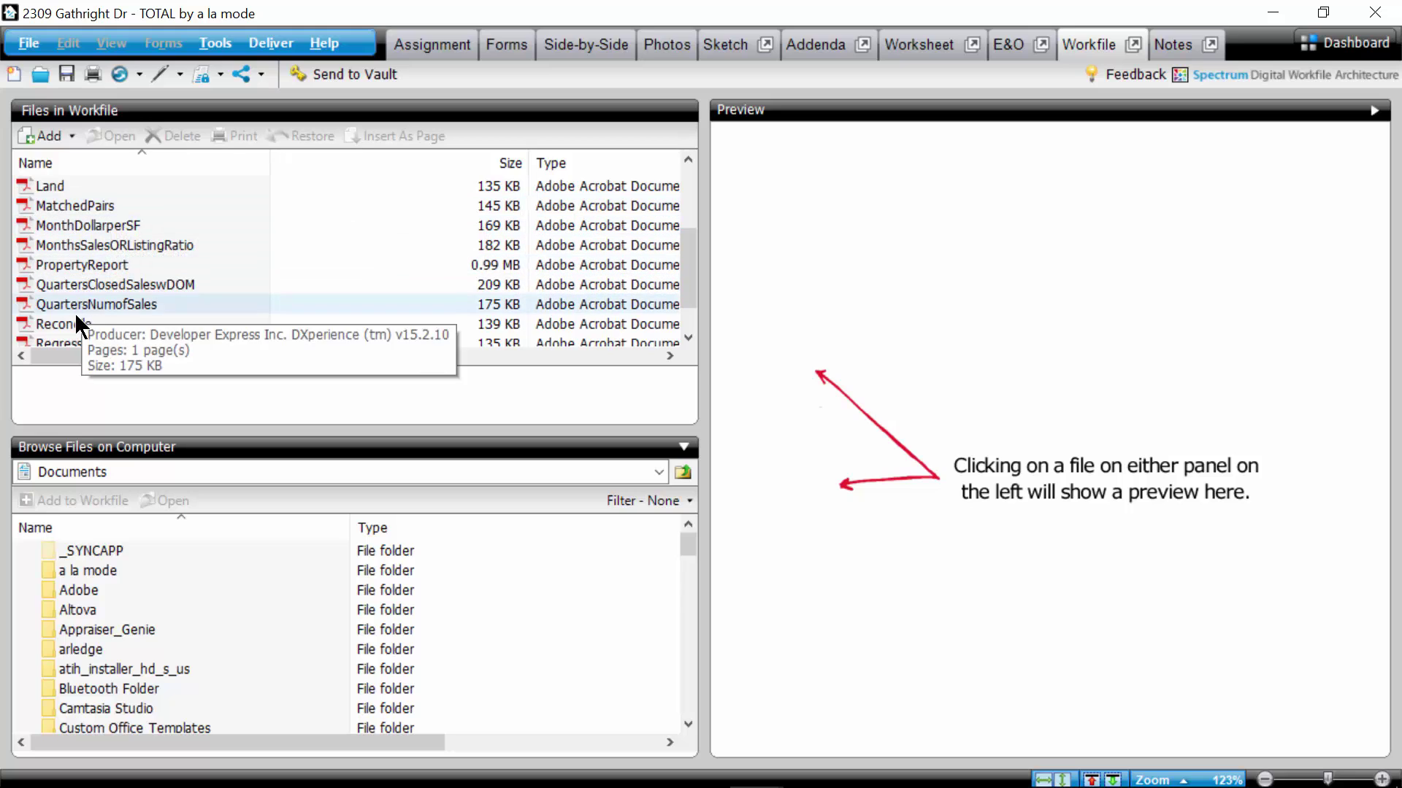
left_click(108, 264)
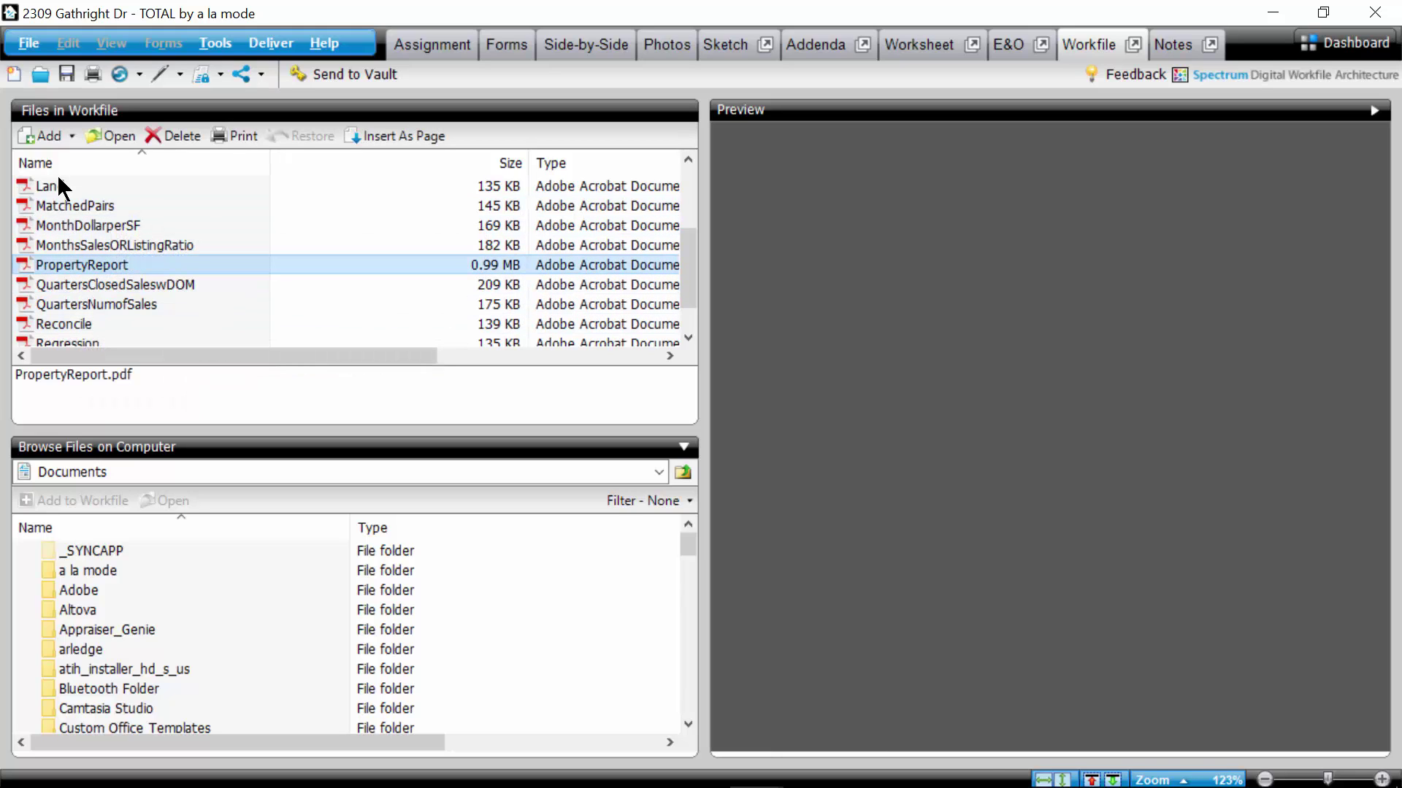
left_click(108, 264)
key("Escape")
Step: Open PropertyReport.pdf in Acrobat at 132% zoom and read pages 1–3's prior sales histories
double_click(27, 266)
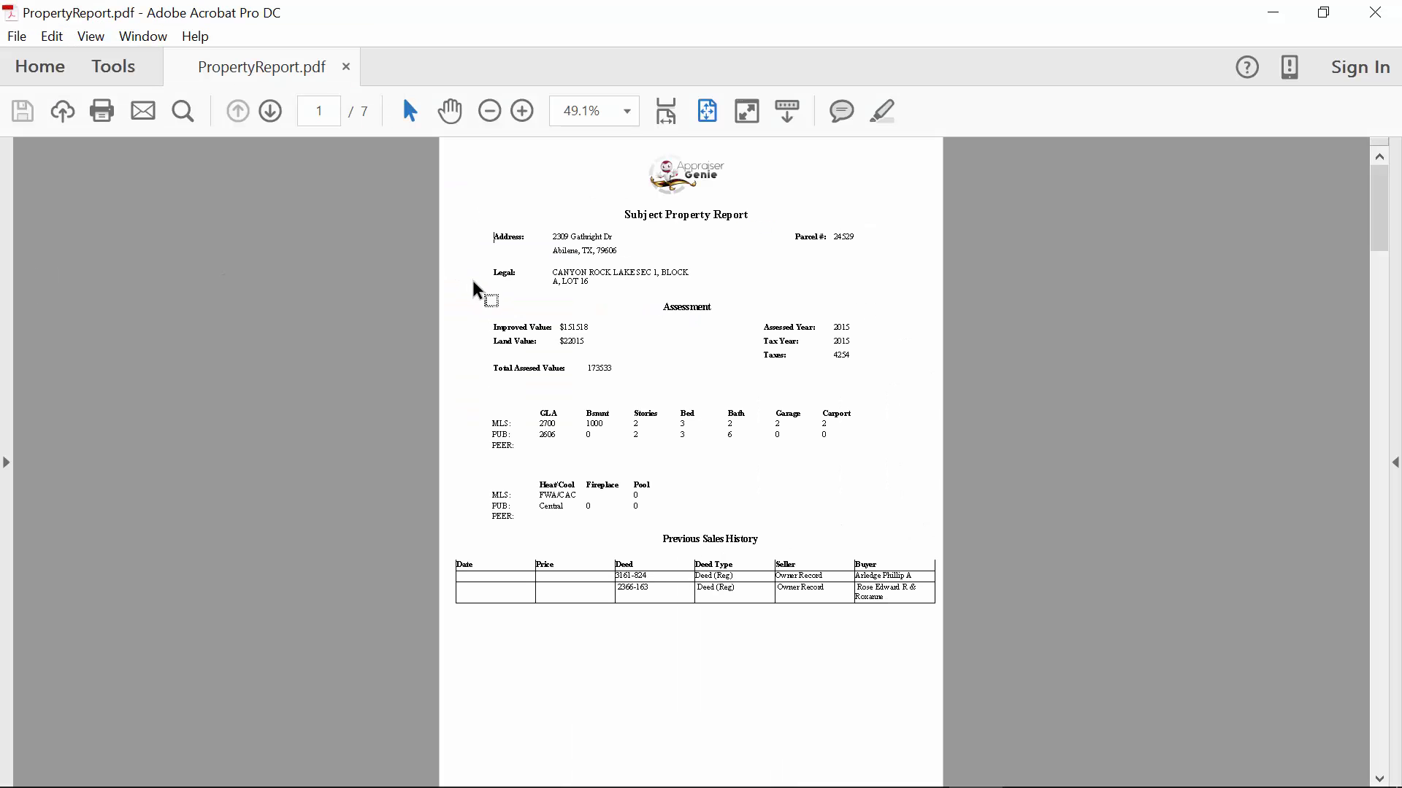
left_click(522, 111)
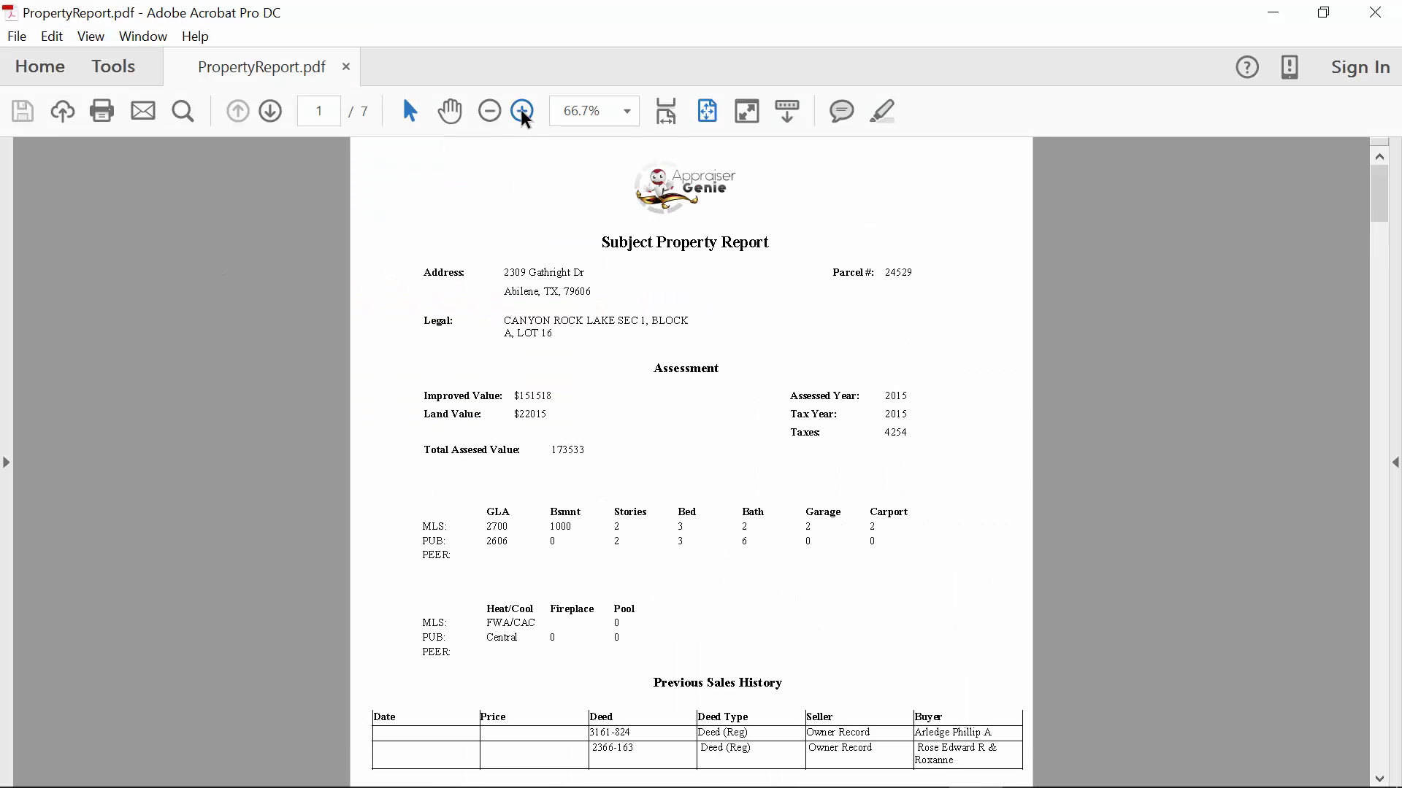
left_click(523, 111)
left_click(523, 111)
left_click(523, 110)
scroll(688, 426, "down", 5)
scroll(684, 465, "down", 10)
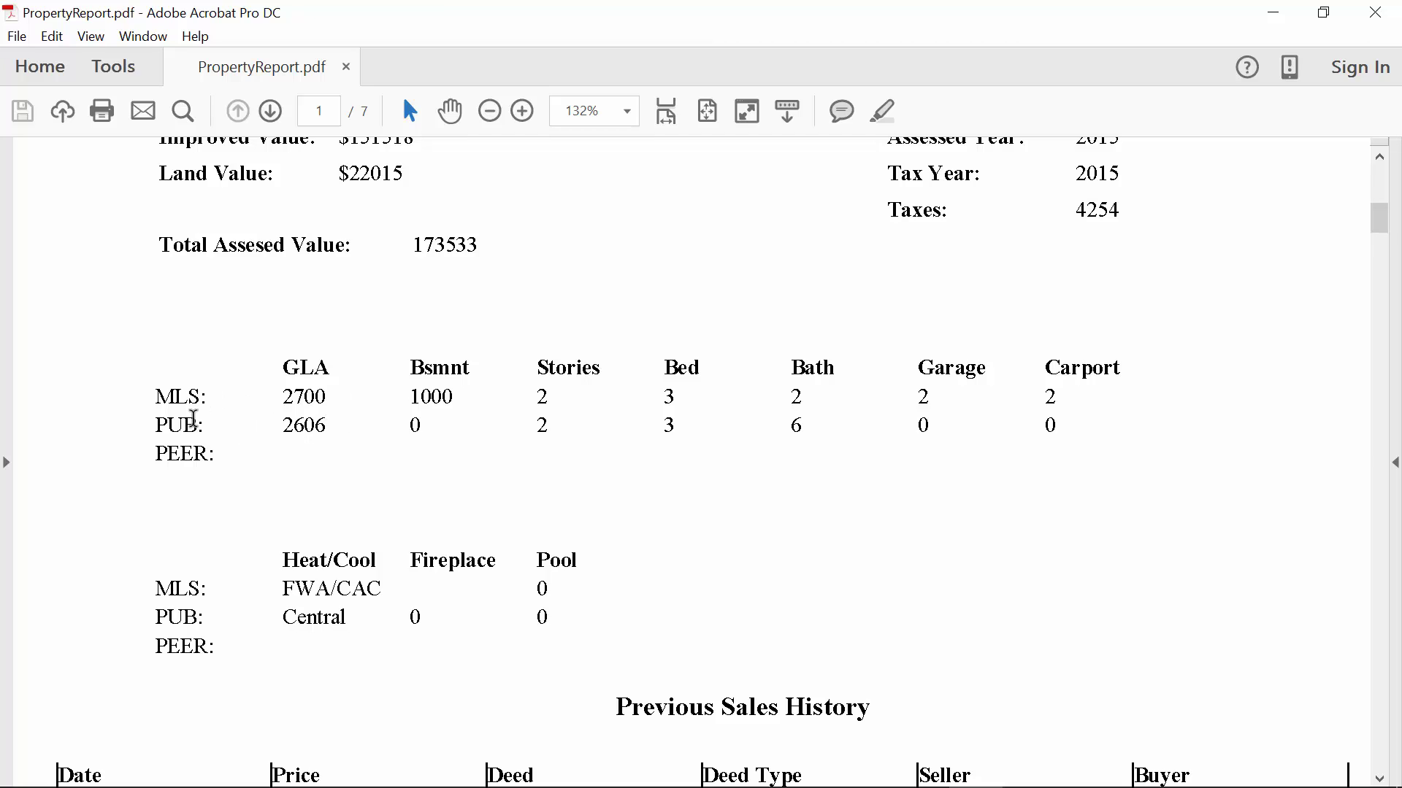
scroll(749, 458, "down", 1)
scroll(713, 488, "down", 5)
scroll(928, 642, "down", 5)
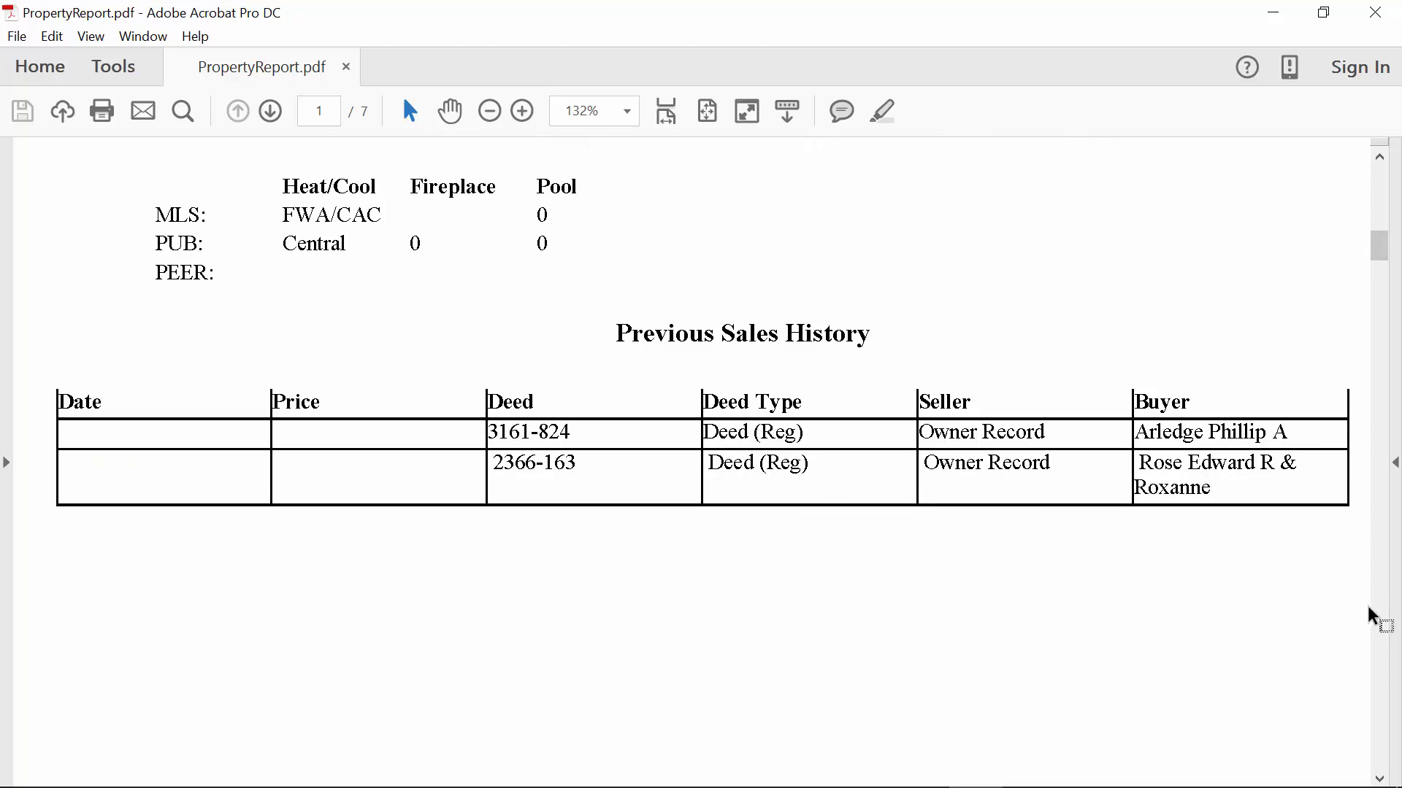
scroll(1378, 620, "down", 15)
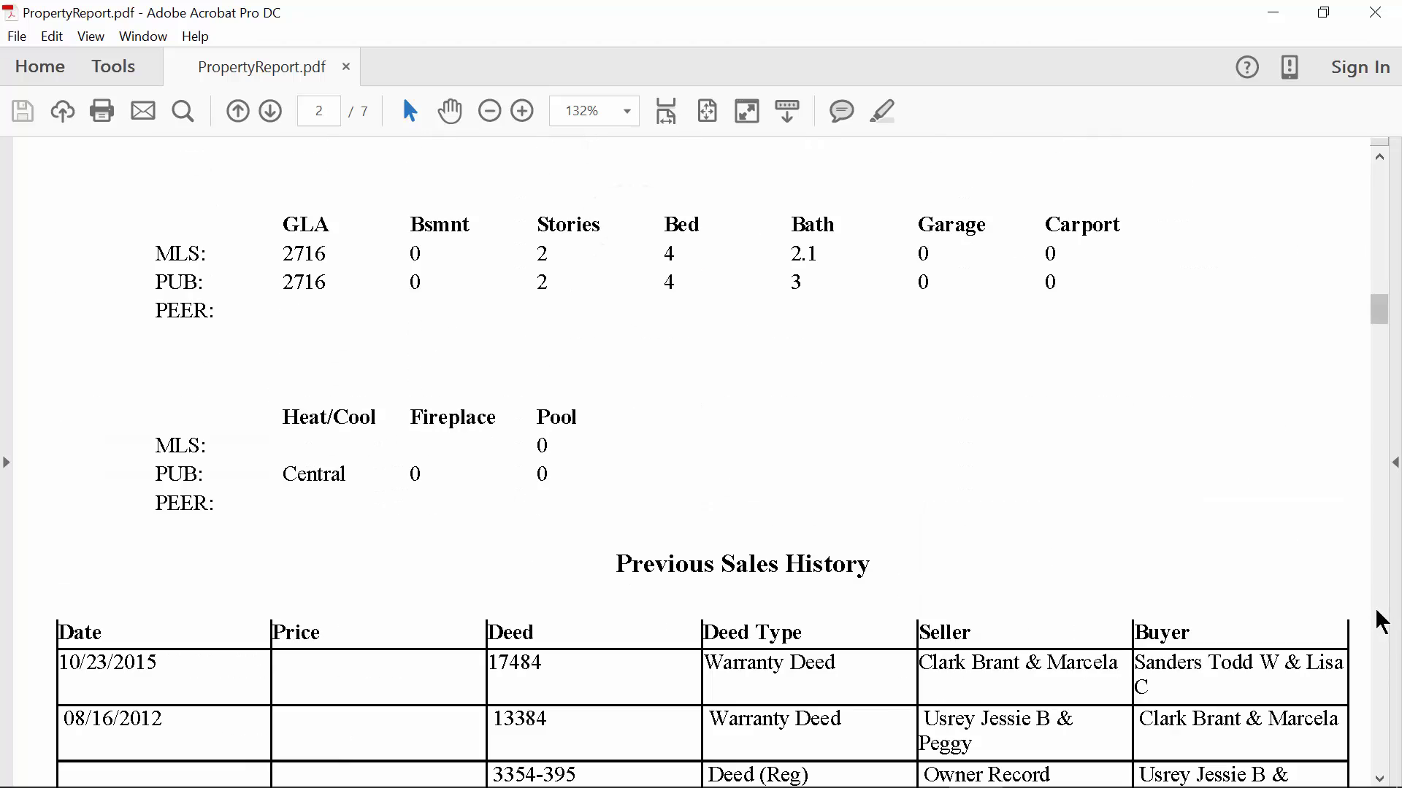
scroll(1382, 623, "down", 20)
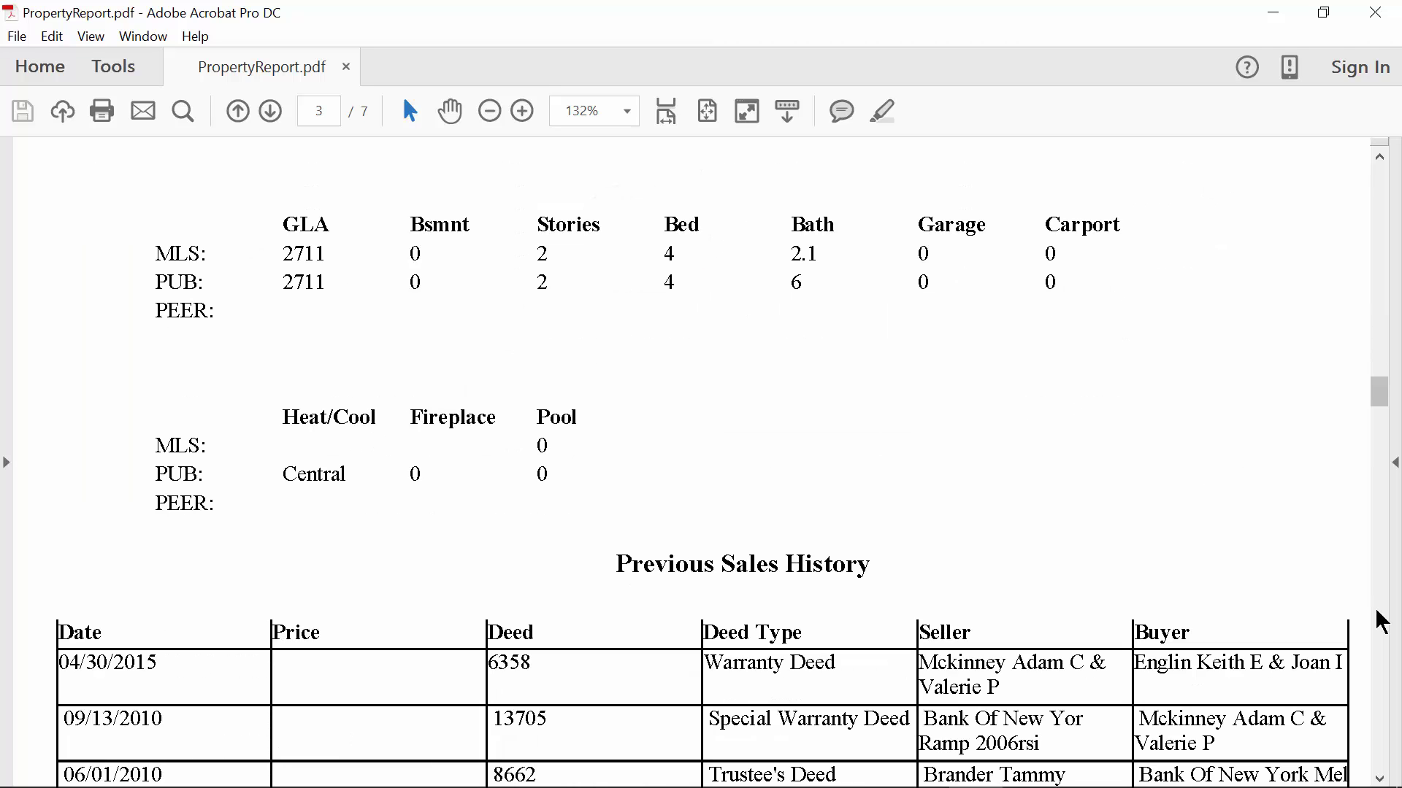
scroll(1382, 622, "down", 10)
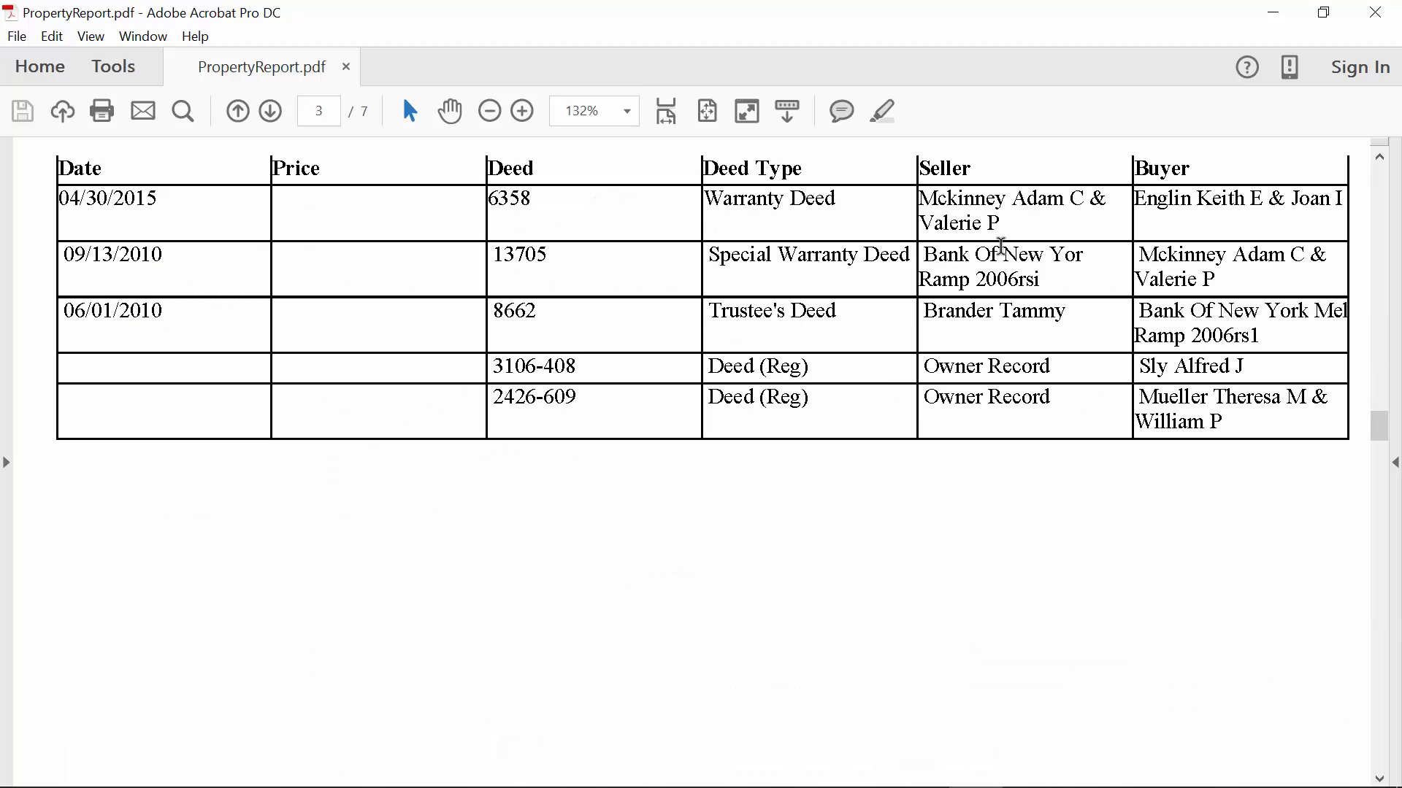
Step: Close the PropertyReport PDF and bring the genieCloudLogo.jpg image forward in Photos
left_click(1376, 12)
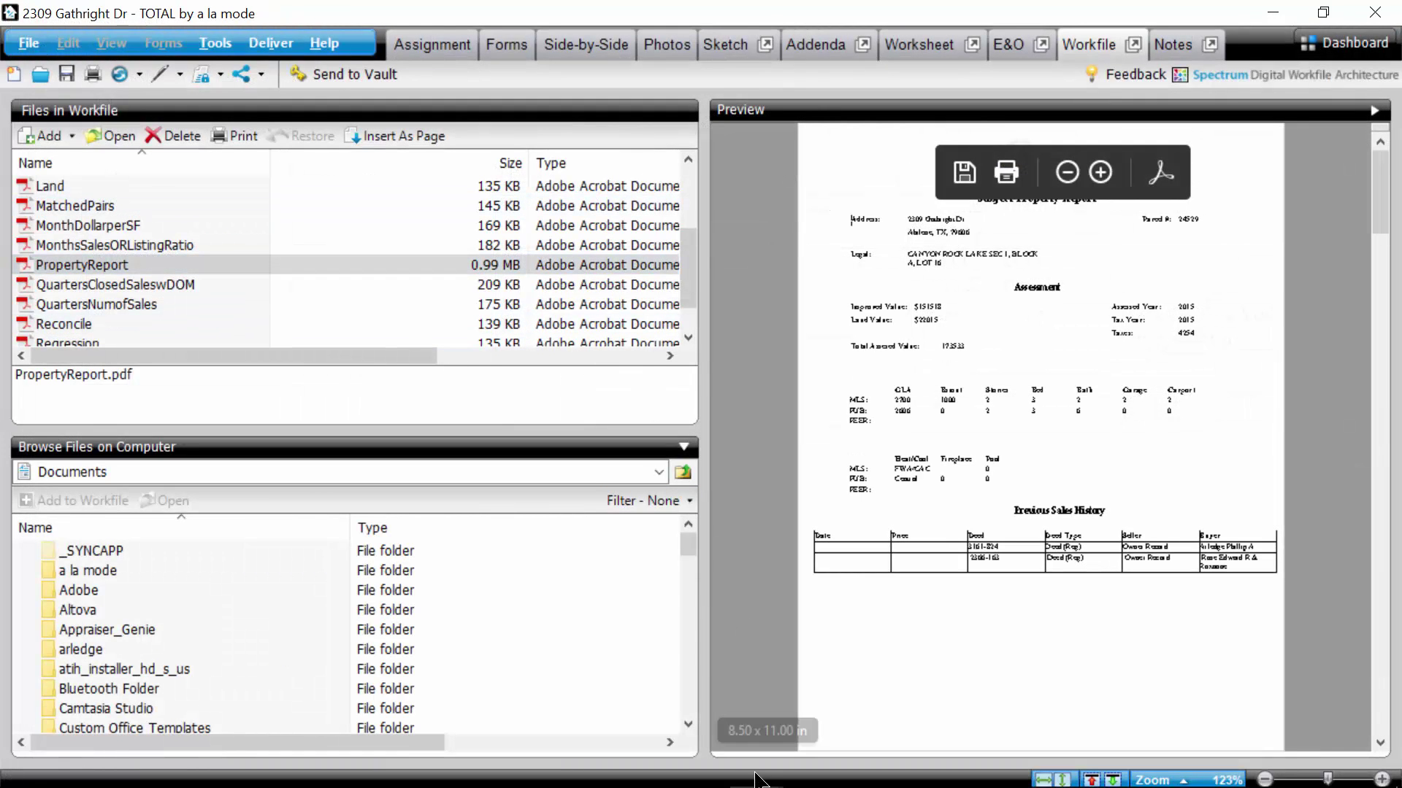
mouse_move(759, 785)
left_click(808, 766)
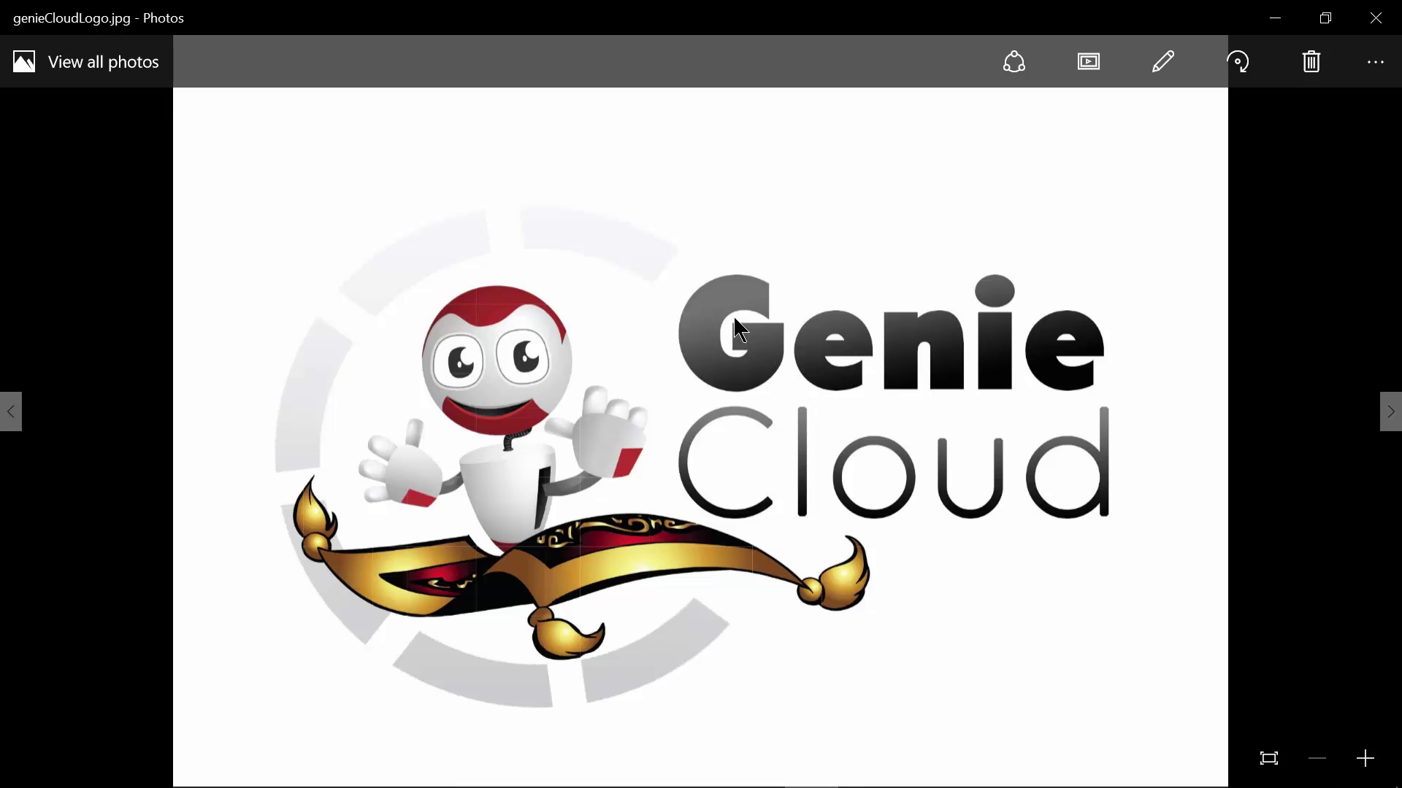